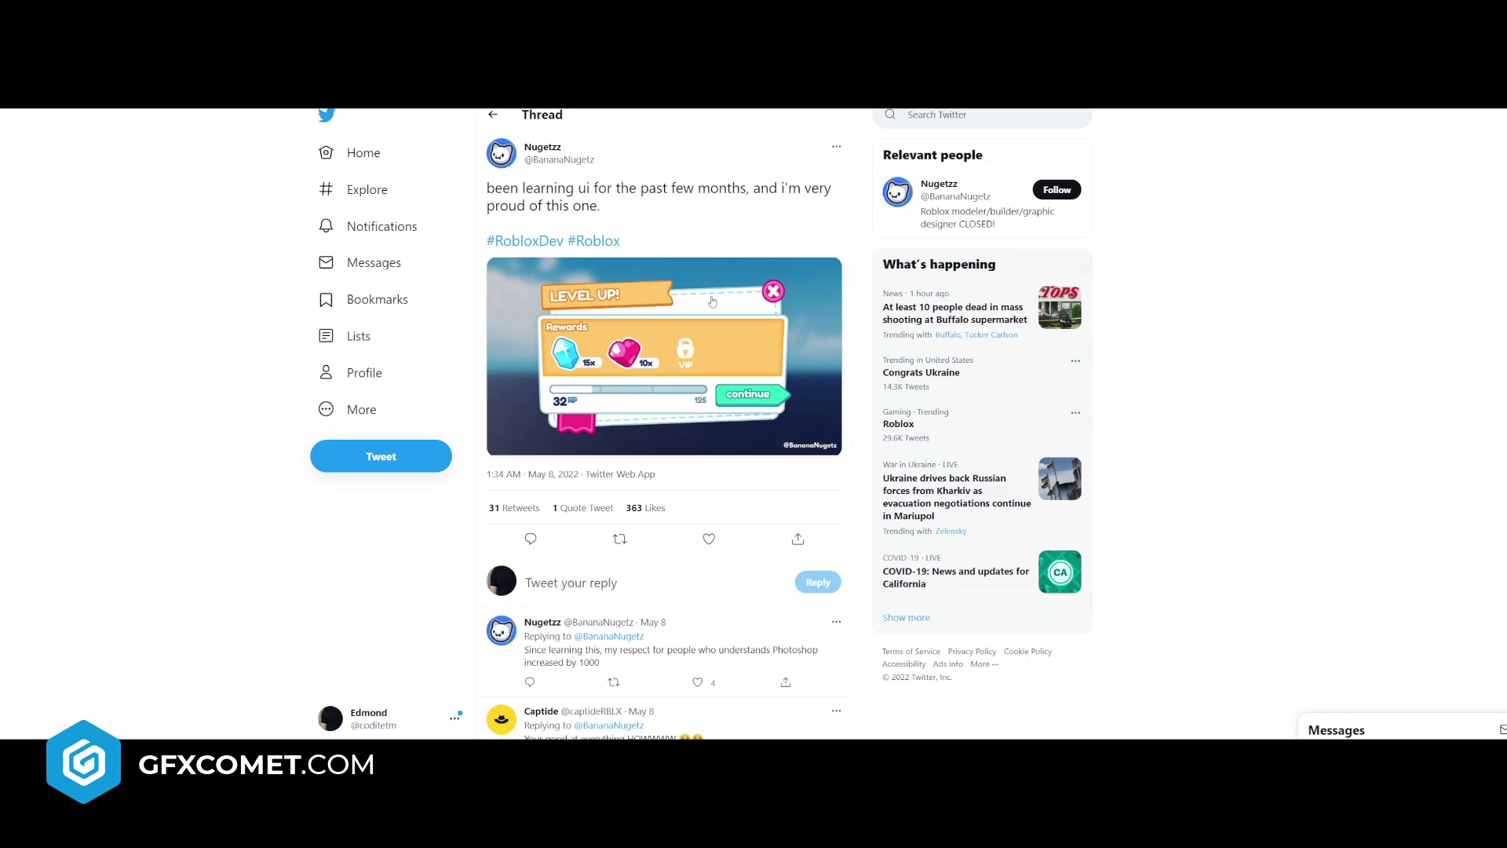
mouse_move(562, 165)
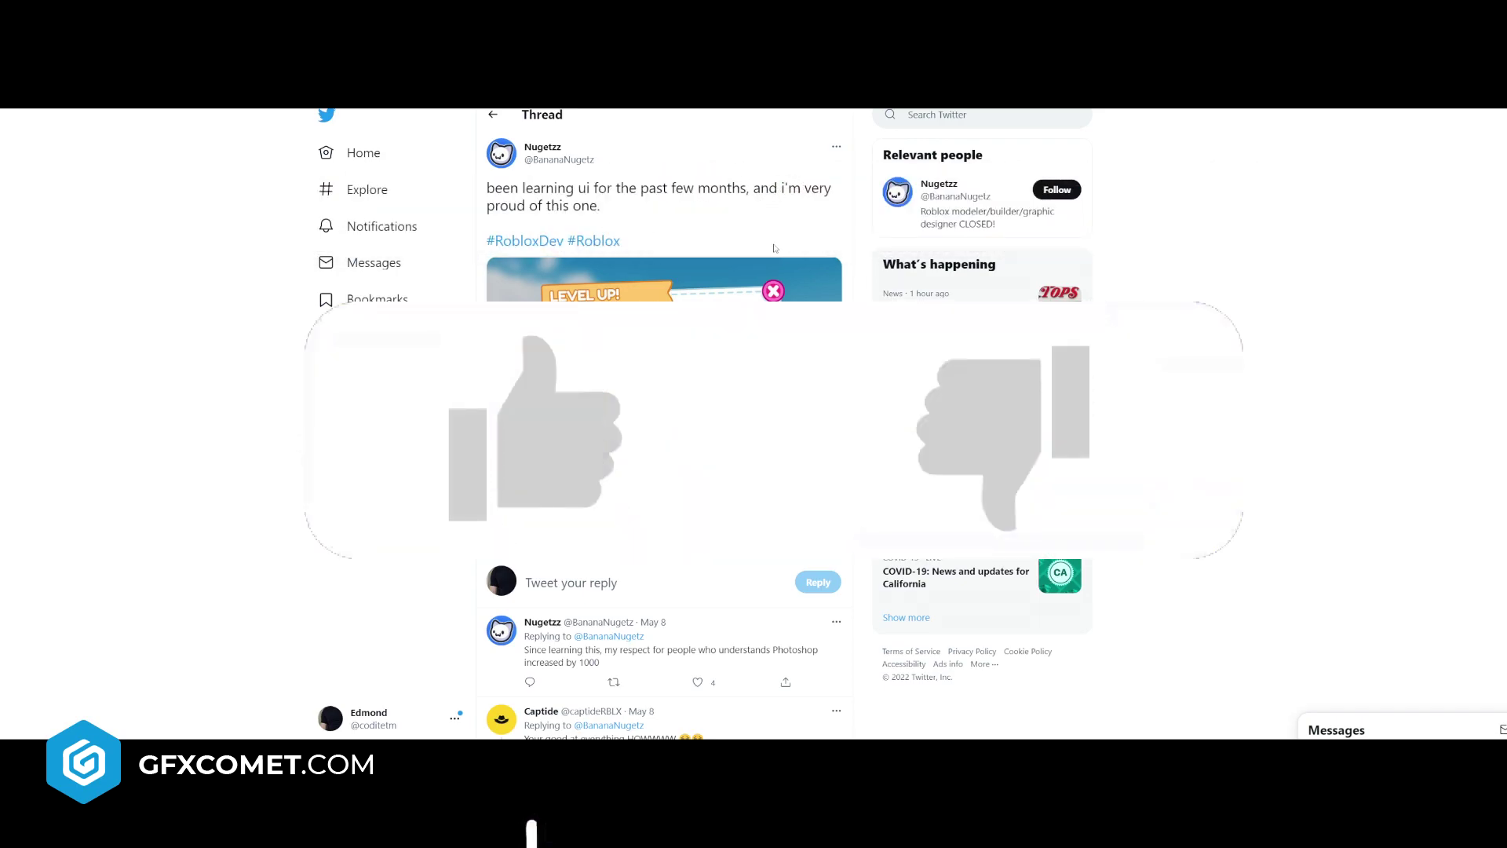
left_click(753, 424)
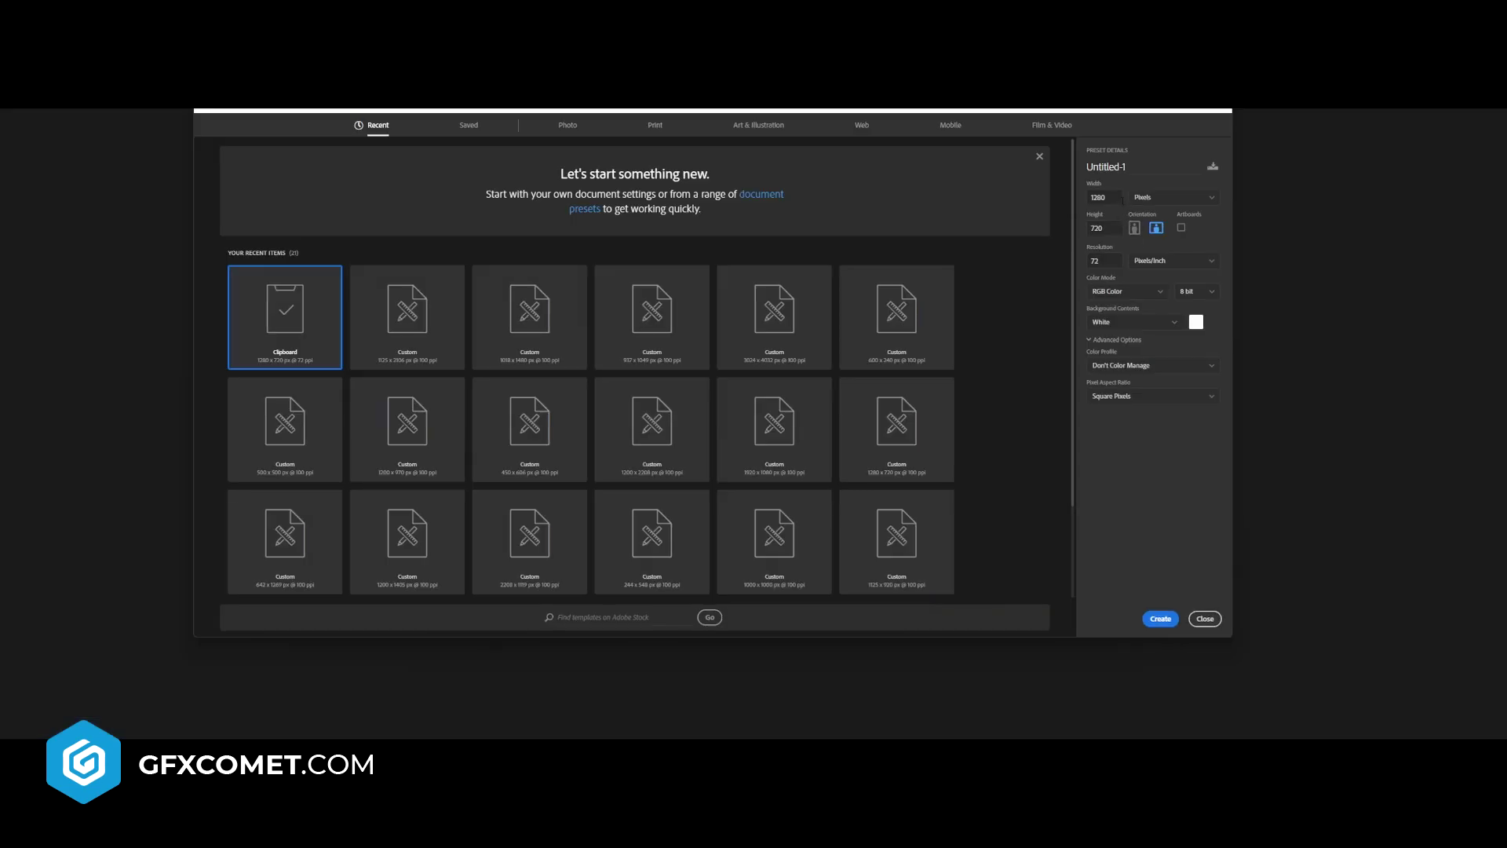
- Set up a new document 1920 pixels wide and 1080 pixels high with a resolution of 300 pixels/inch
left_click(1119, 198)
type("1920")
key("Tab")
type("1080")
left_click(1106, 263)
type("300")
double_click(1110, 260)
left_click(1185, 251)
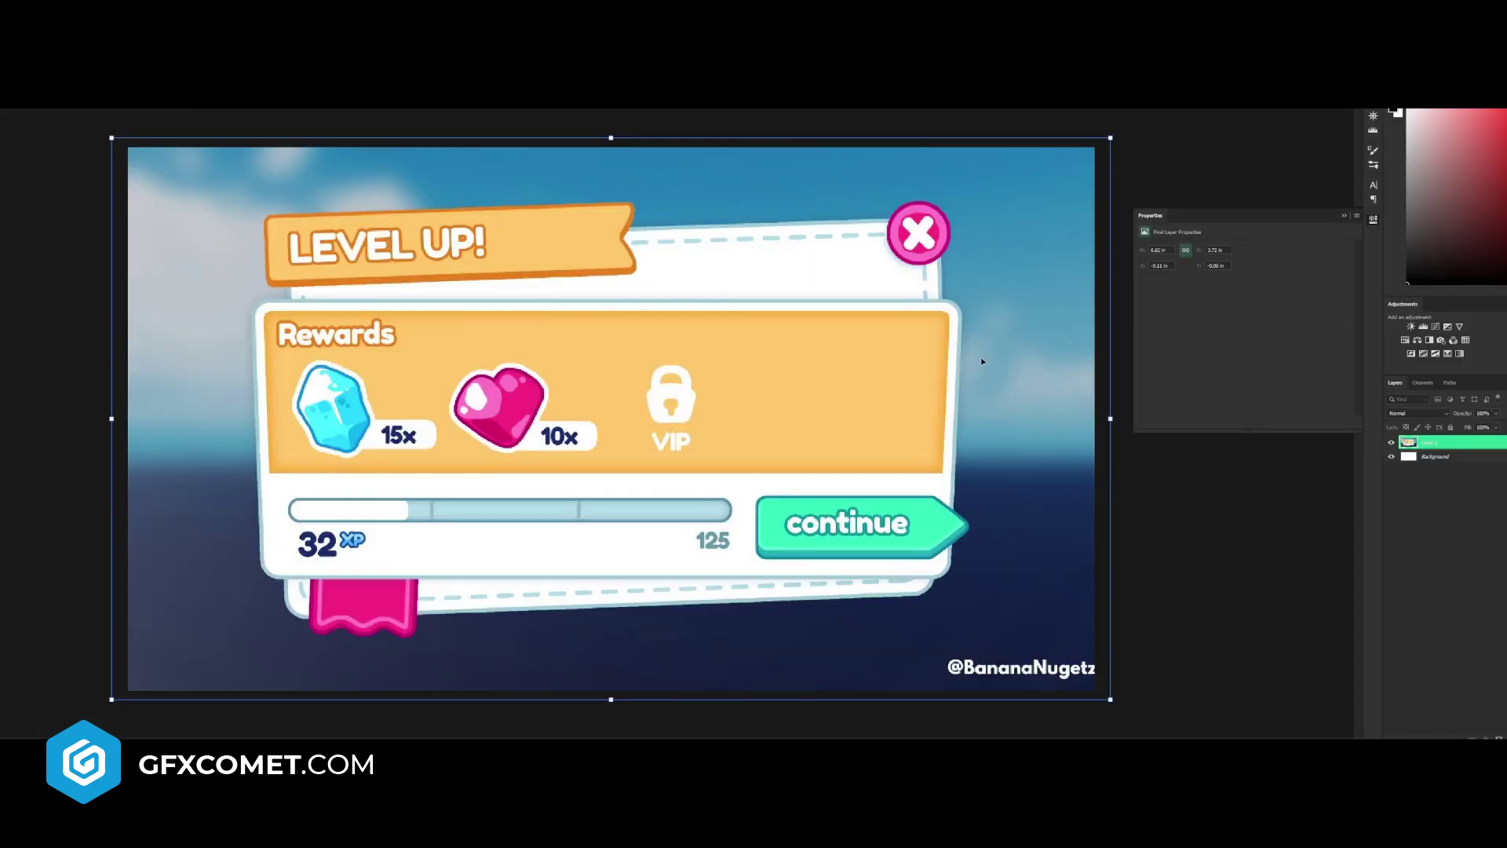
- Duplicate the placed reference image layer and apply a Gaussian Blur with a radius of about 73 pixels to the copy
key("Return")
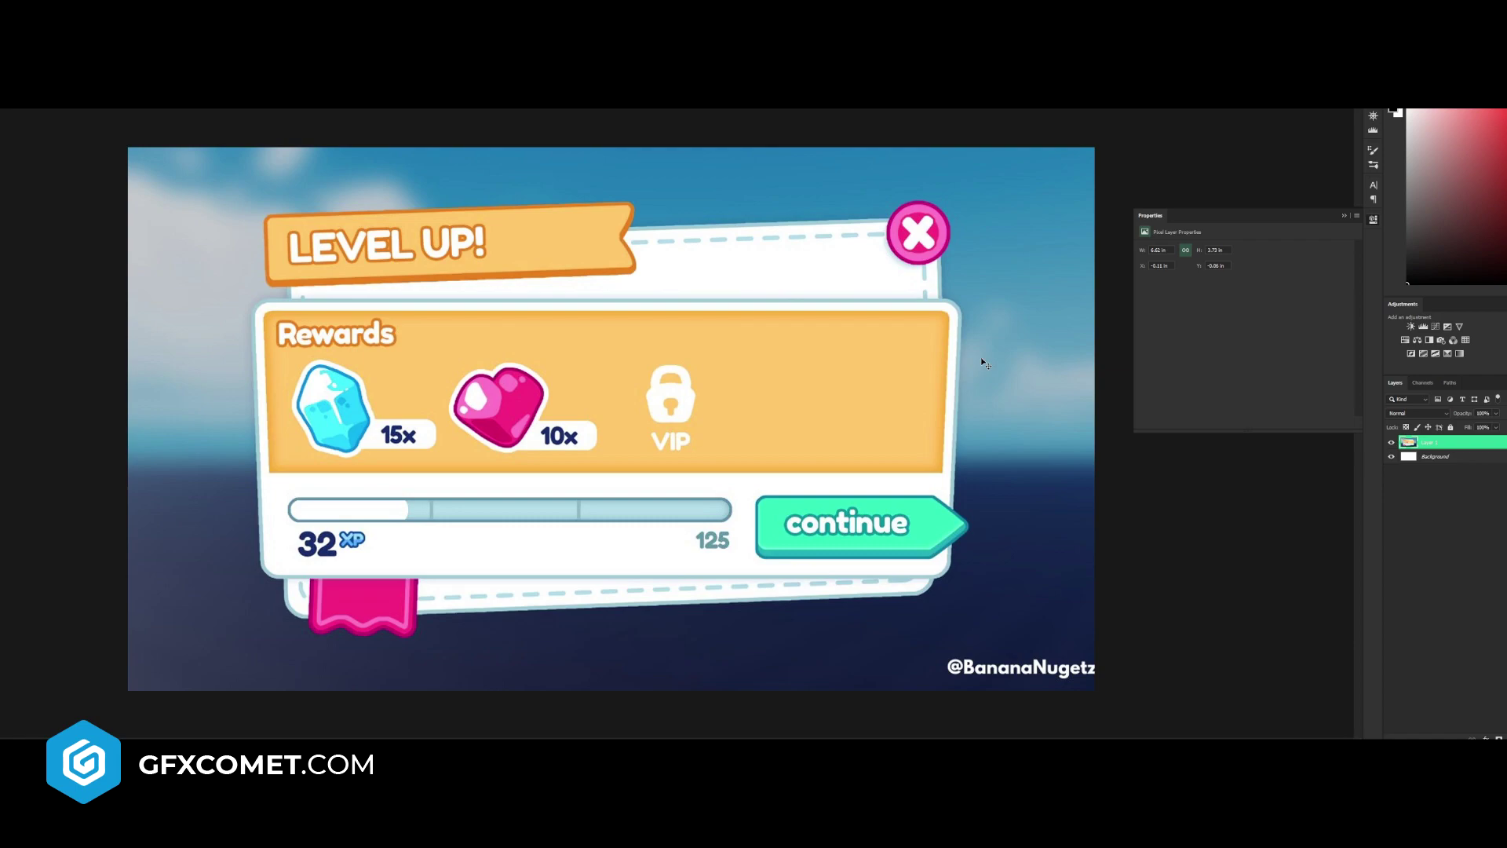
key("ctrl+j")
left_click(2, 54)
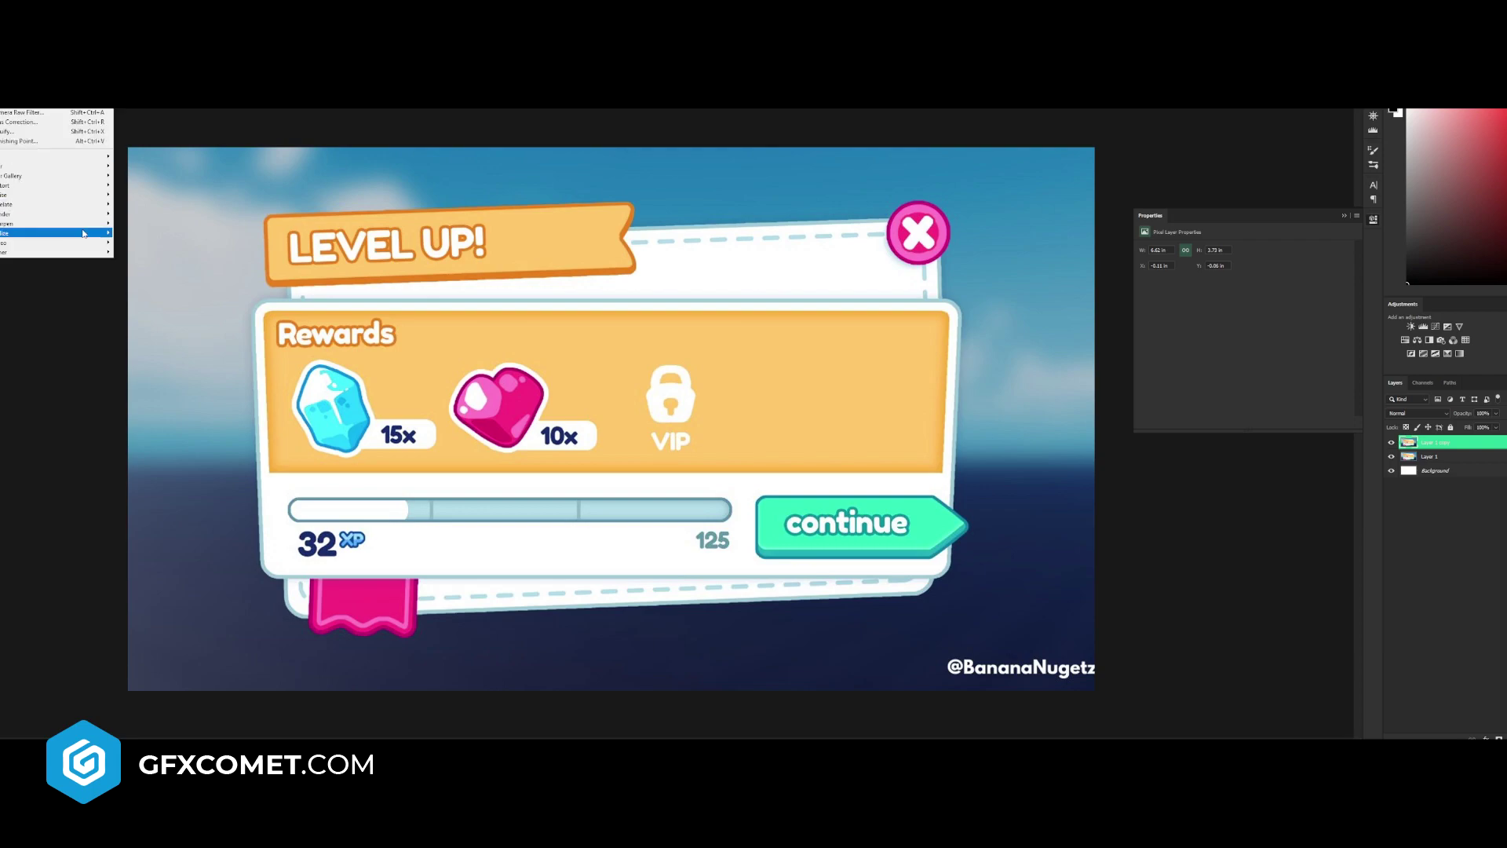
mouse_move(80, 168)
left_click(140, 203)
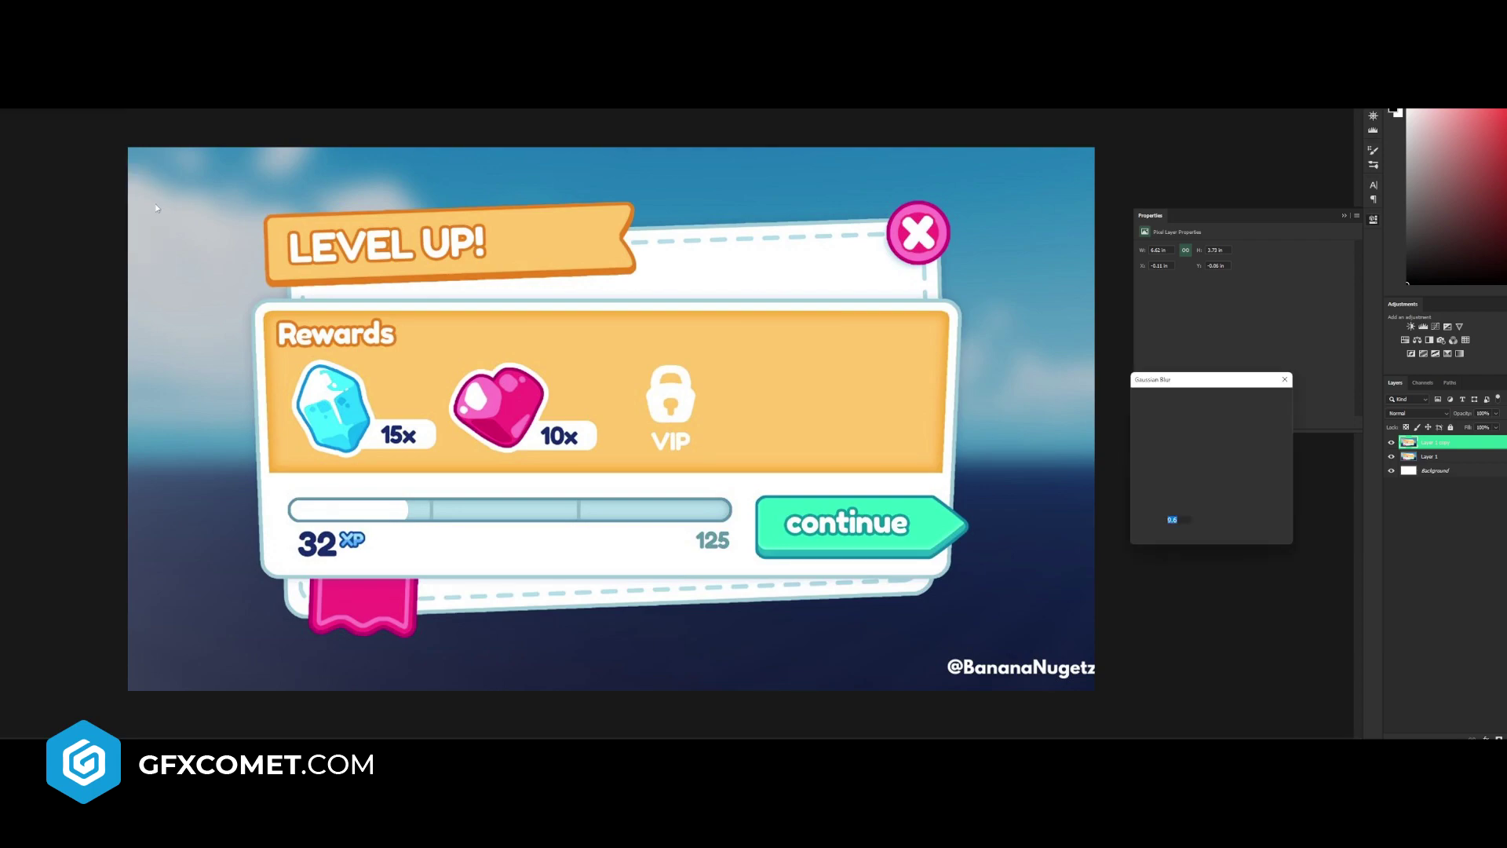
left_click(1199, 534)
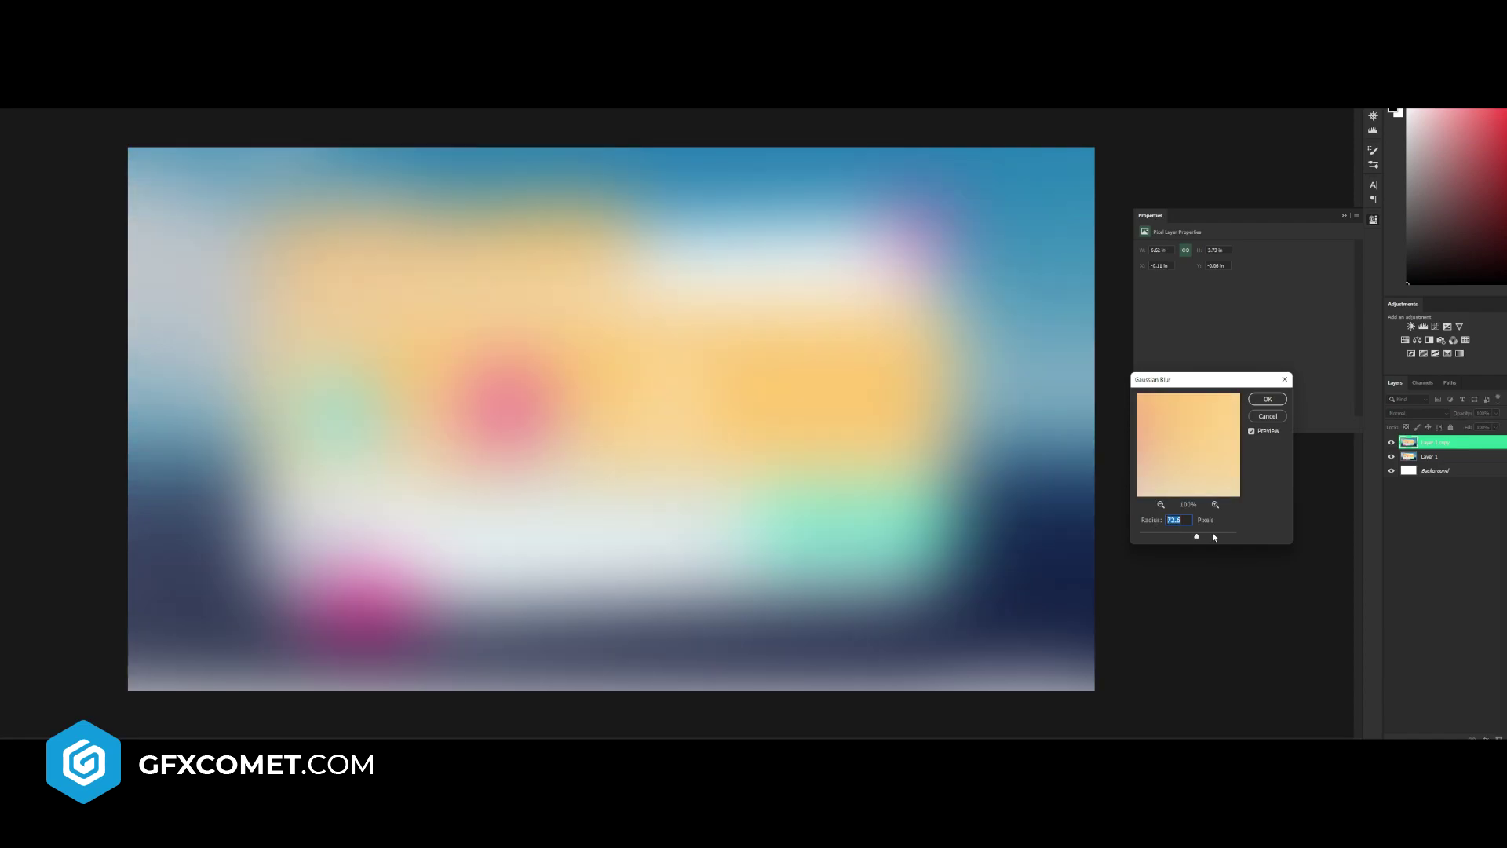
left_click(1266, 400)
- Enlarge the blurred copy beyond the canvas edges and put it below the sharp reference layer
key("ctrl+t")
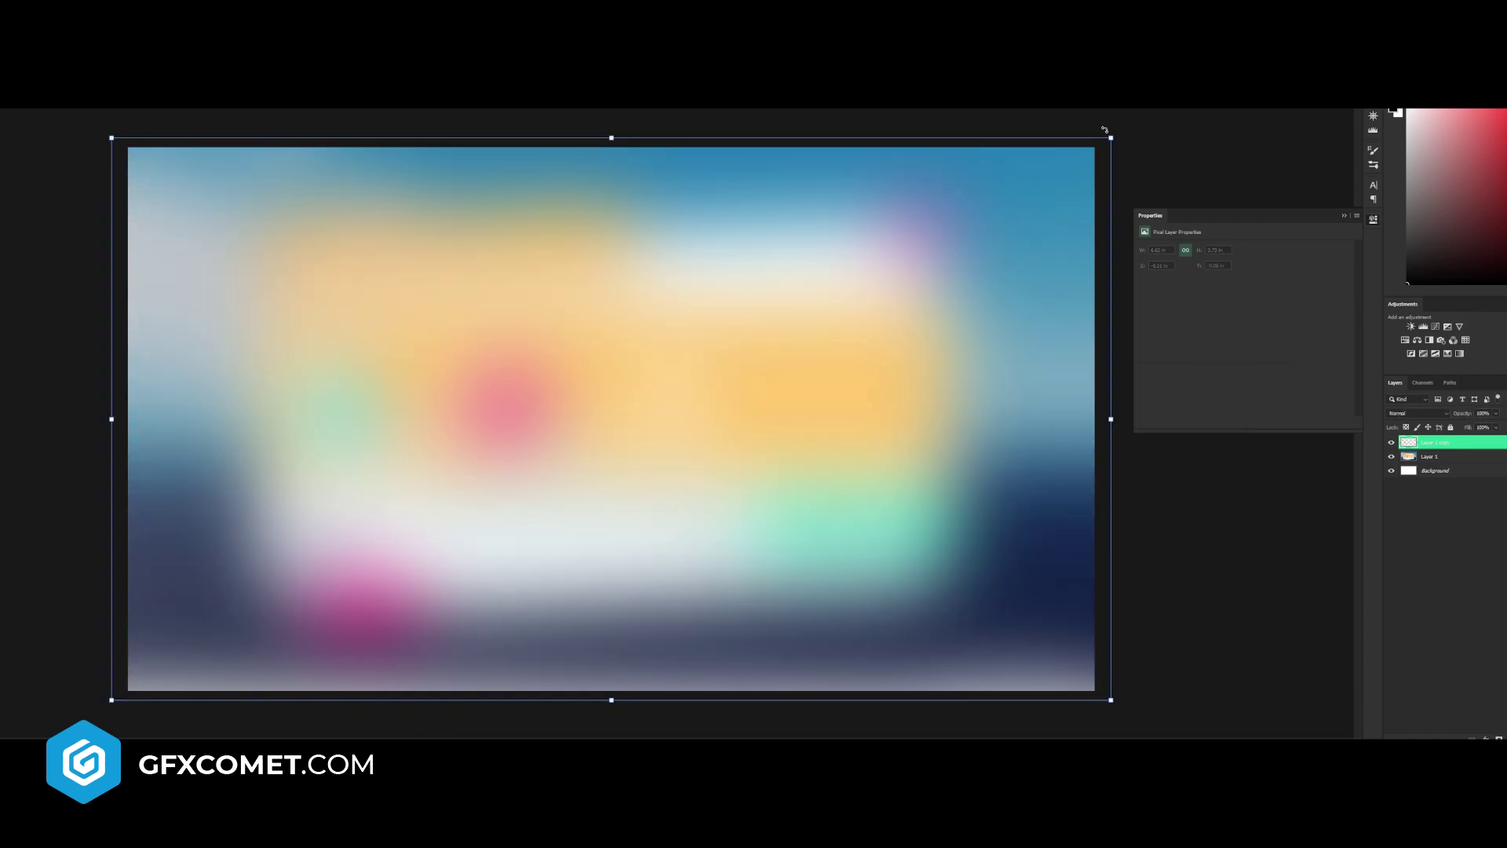
left_click_drag(1103, 141, 1170, 108)
key("Return")
left_click_drag(1443, 458, 1452, 444)
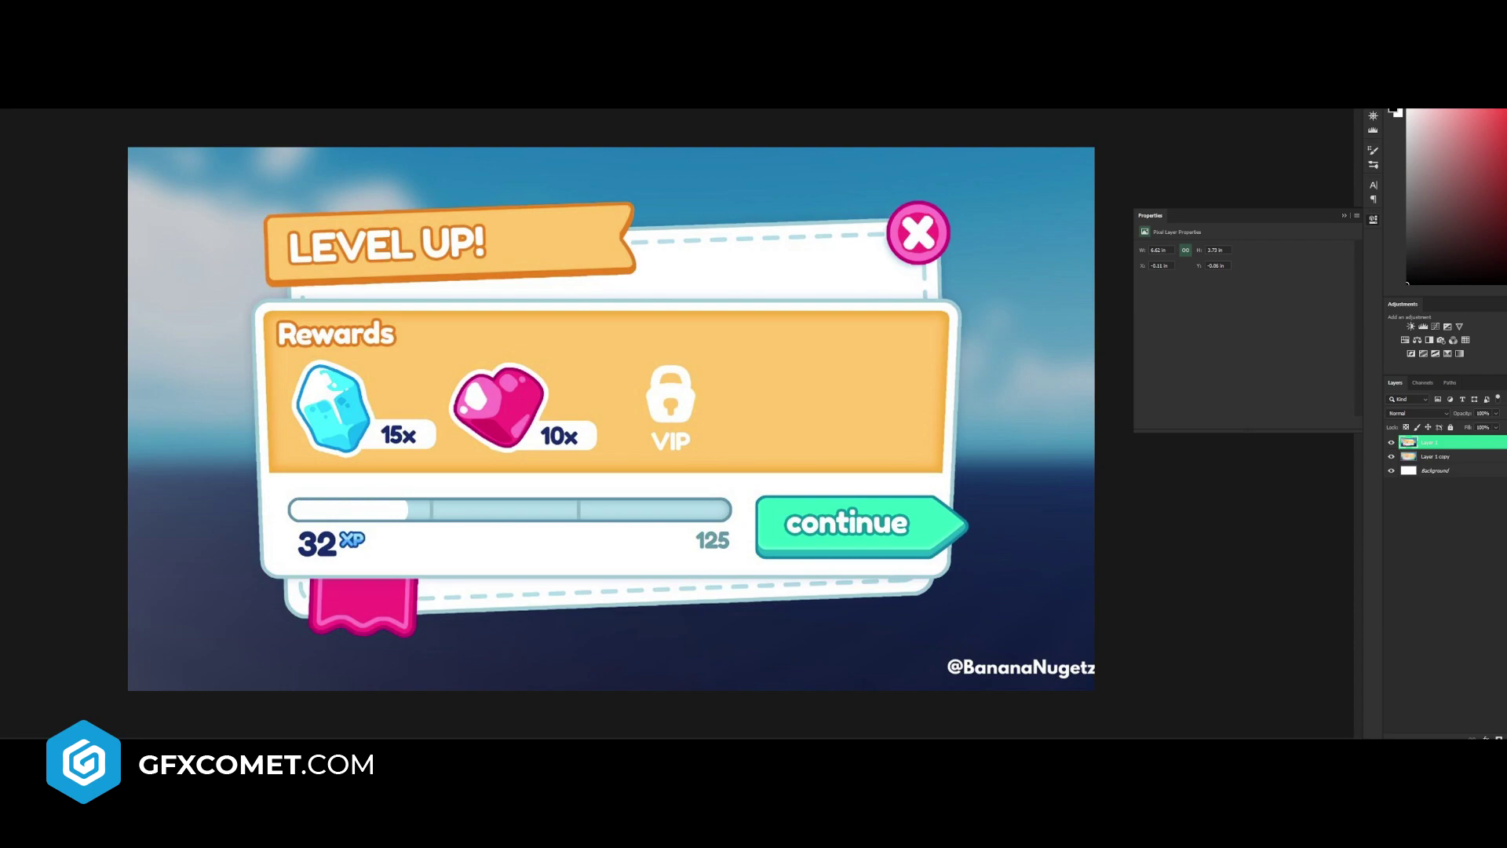
- Add a new layer and set the shape stroke to the light blue sampled from the reference card's outline
key("ctrl+alt+shift+n")
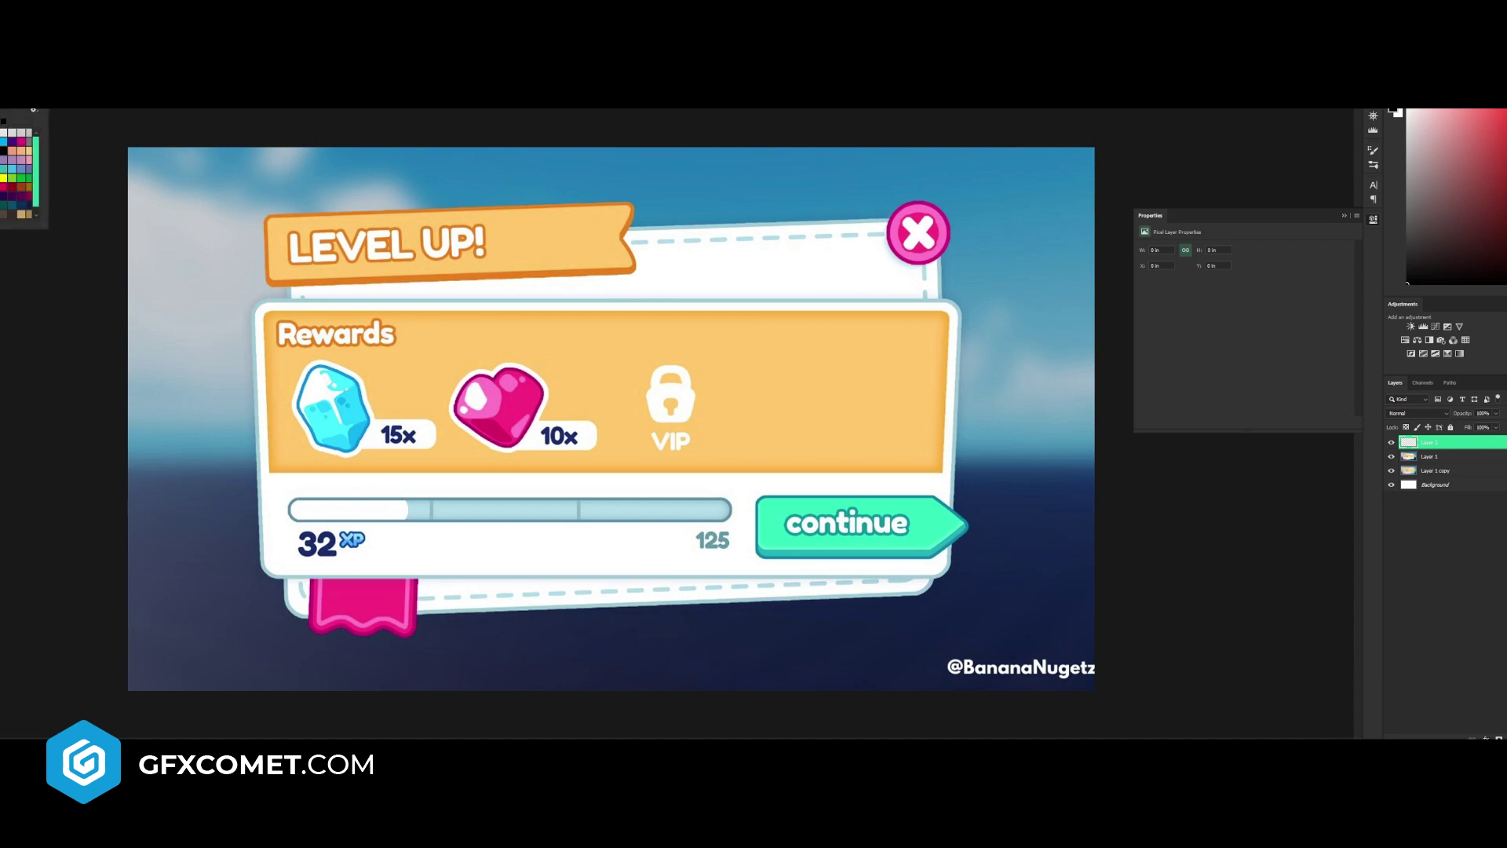
left_click(33, 96)
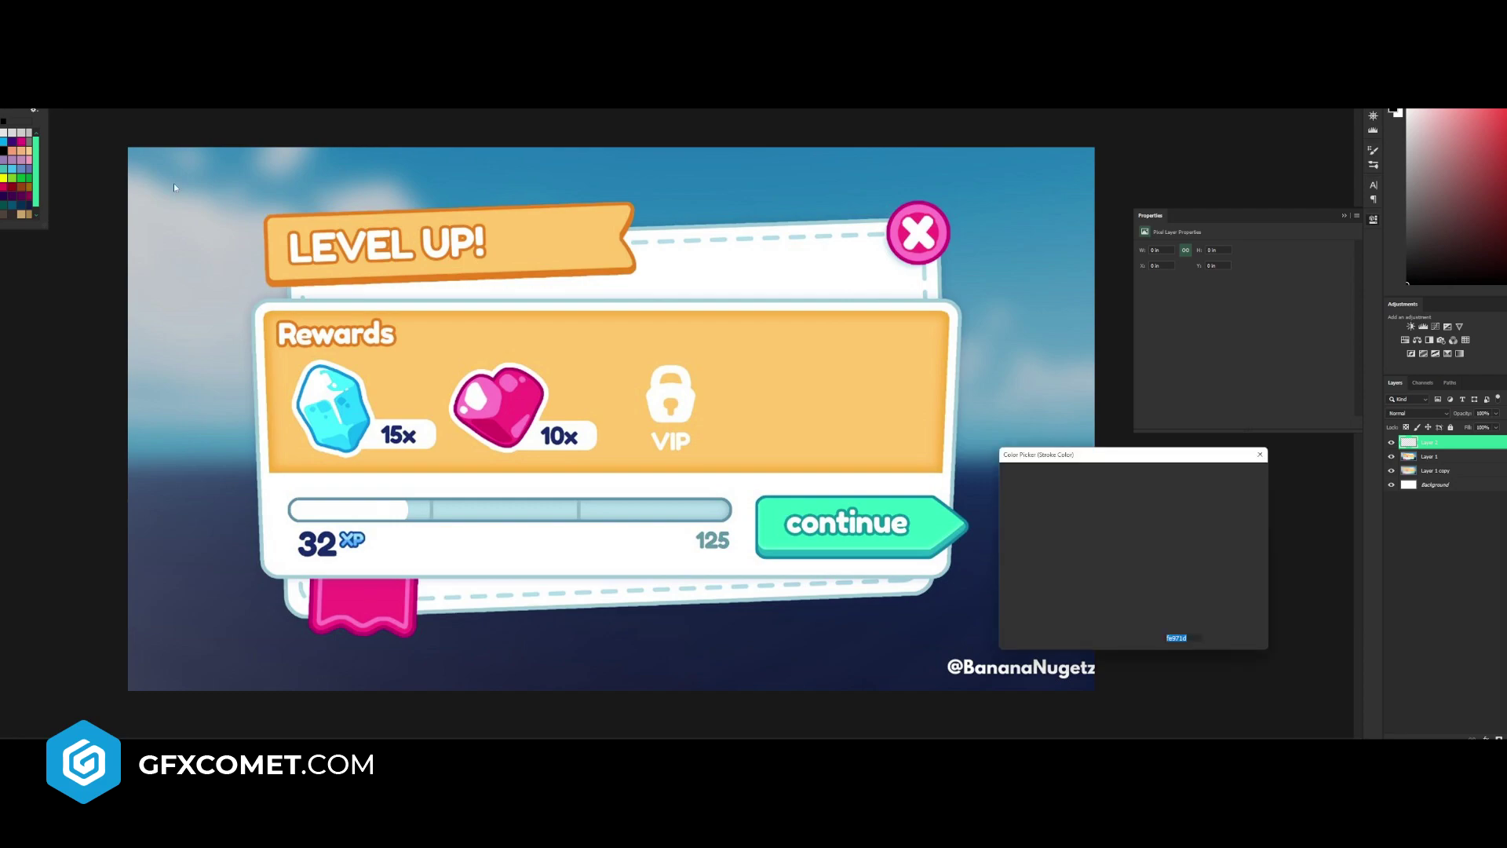
left_click(290, 296)
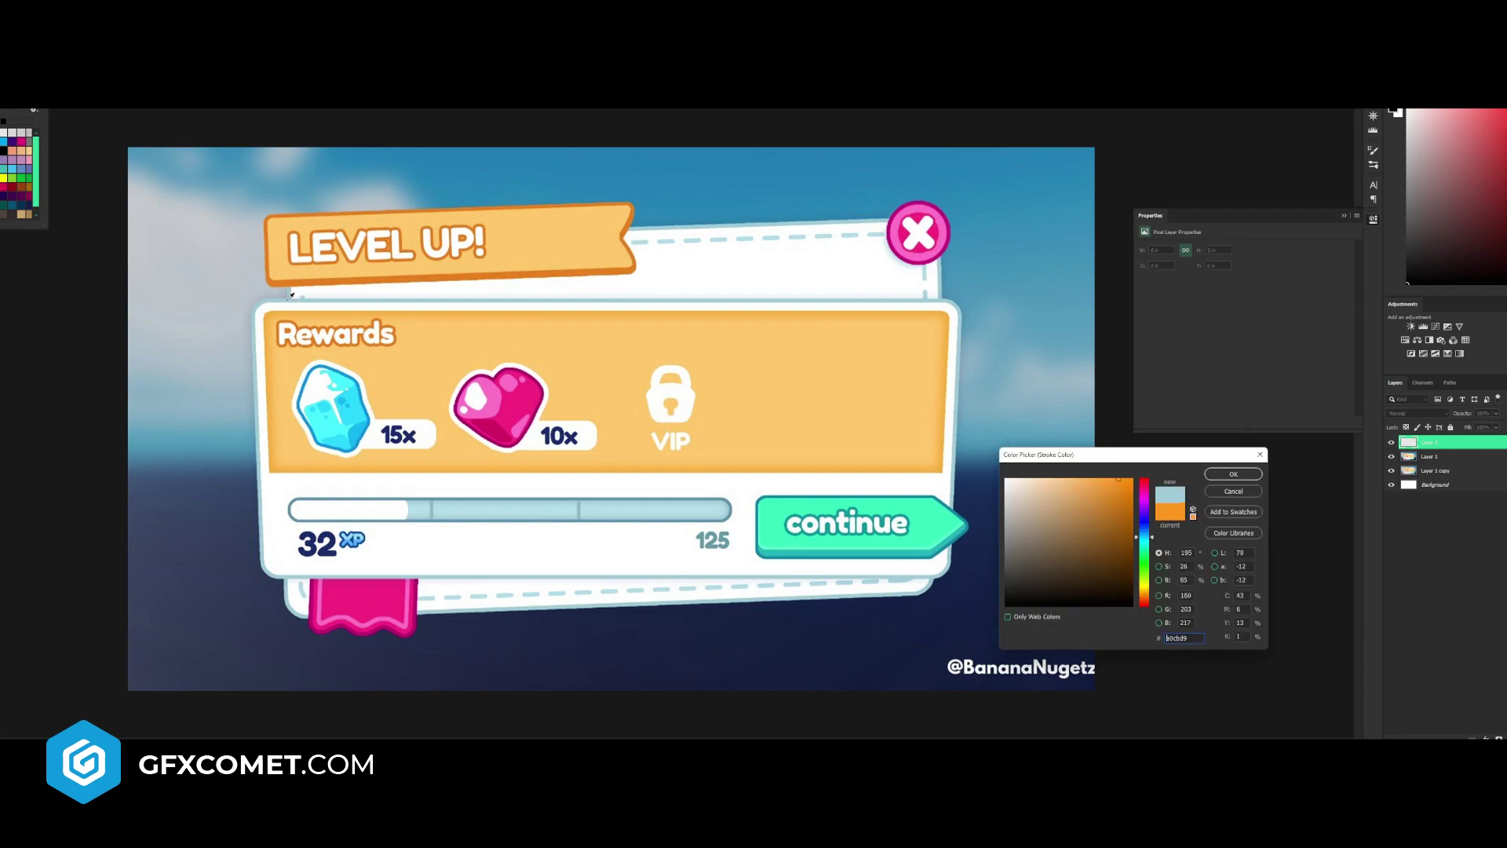
left_click(1234, 475)
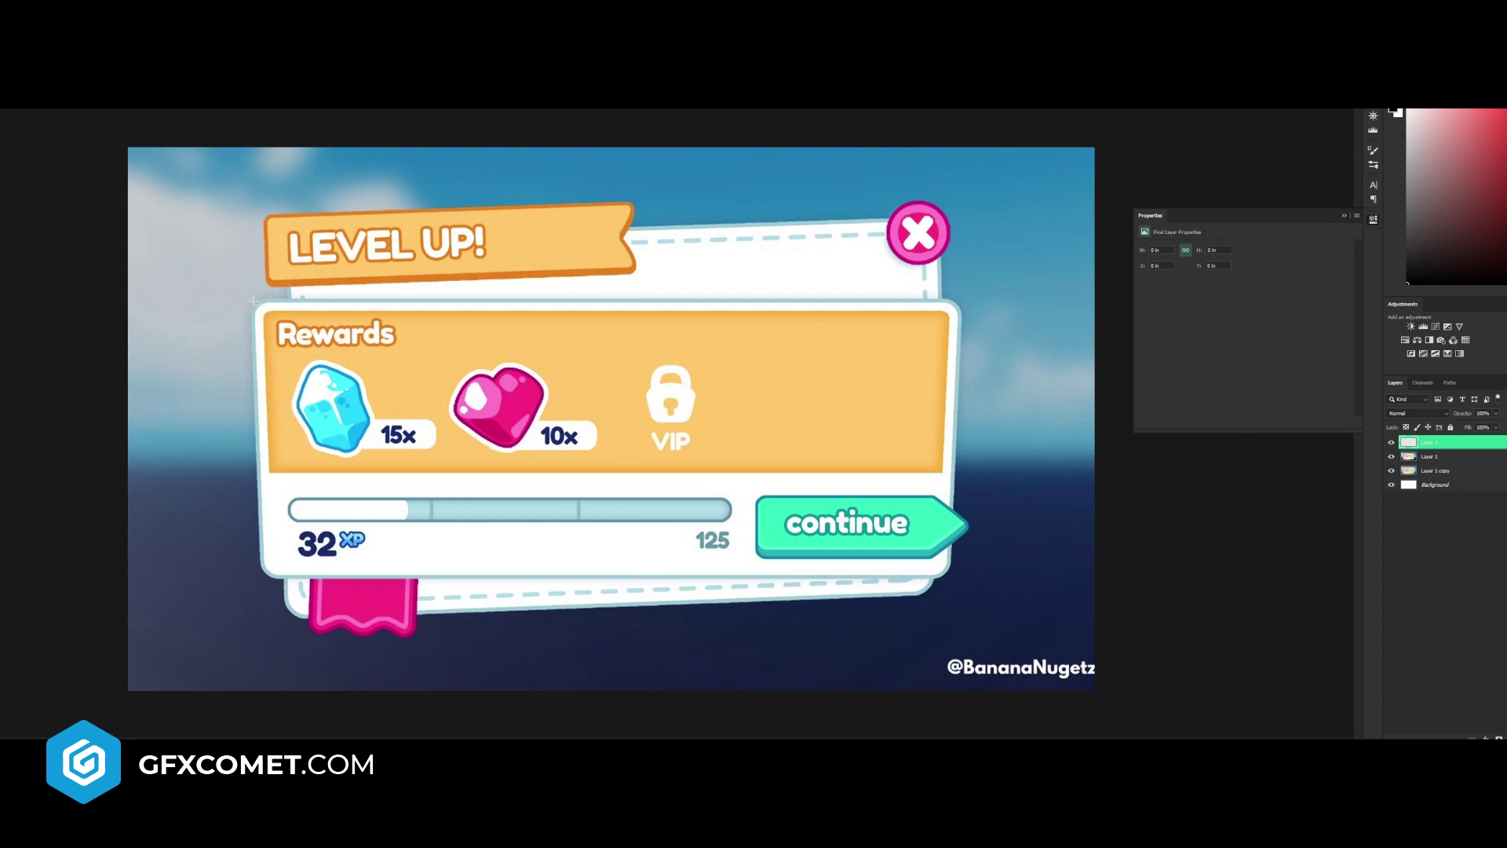
- Draw a white rounded rectangle about 1410 × 550 px over the rewards card and set its opacity to 50%
left_click_drag(249, 299, 959, 577)
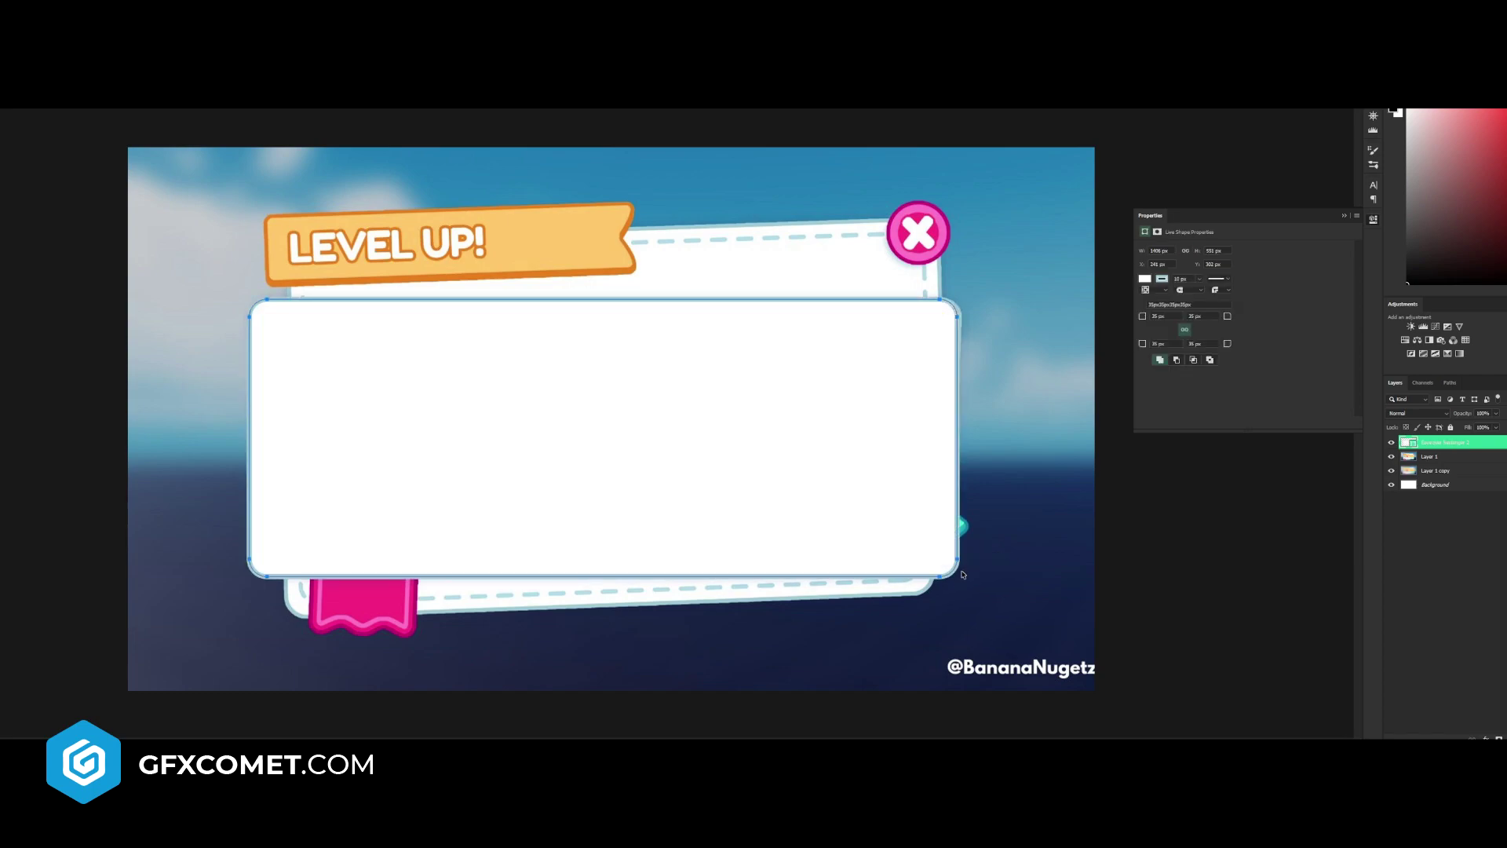
key("v")
mouse_move(810, 498)
left_mouse_down()
mouse_move(784, 498)
mouse_move(965, 507)
mouse_move(826, 500)
left_mouse_up()
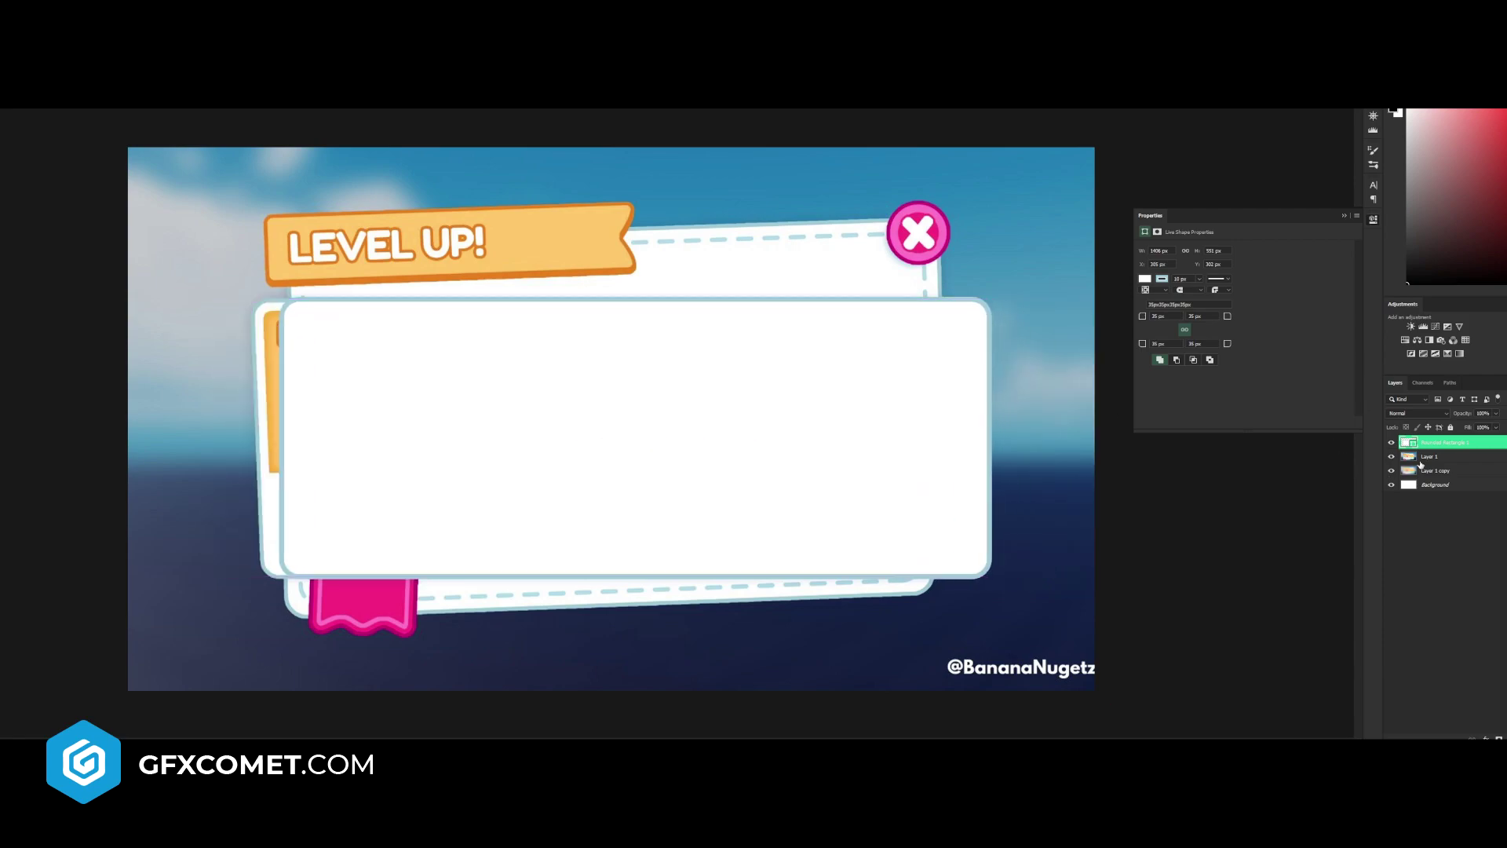
double_click(1483, 413)
type("50")
key("Return")
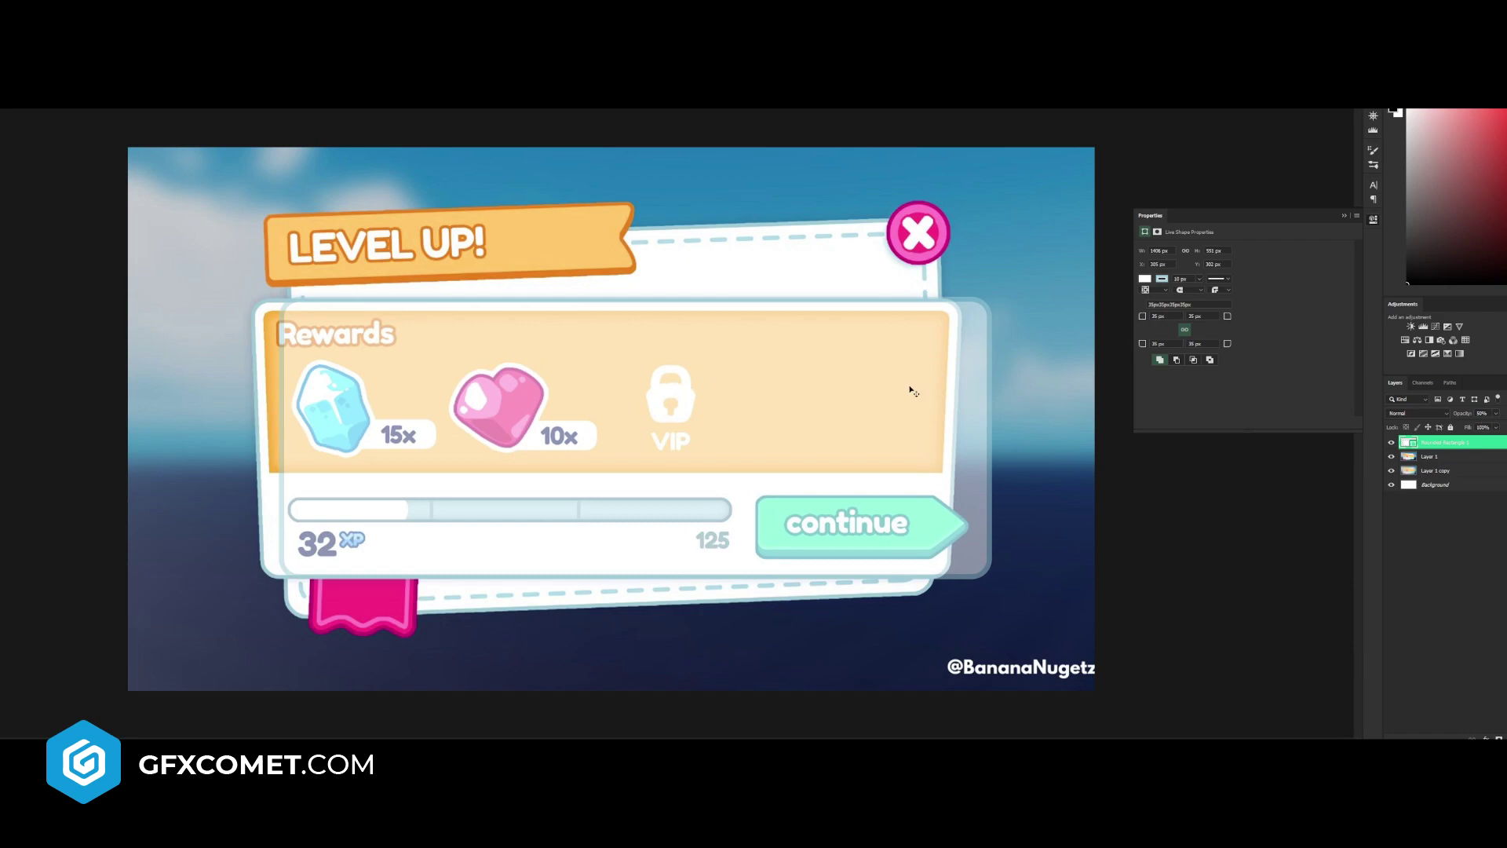
- Transform the rounded rectangle's corners so its sides slant inward toward the bottom like the reference card
key("ctrl+t")
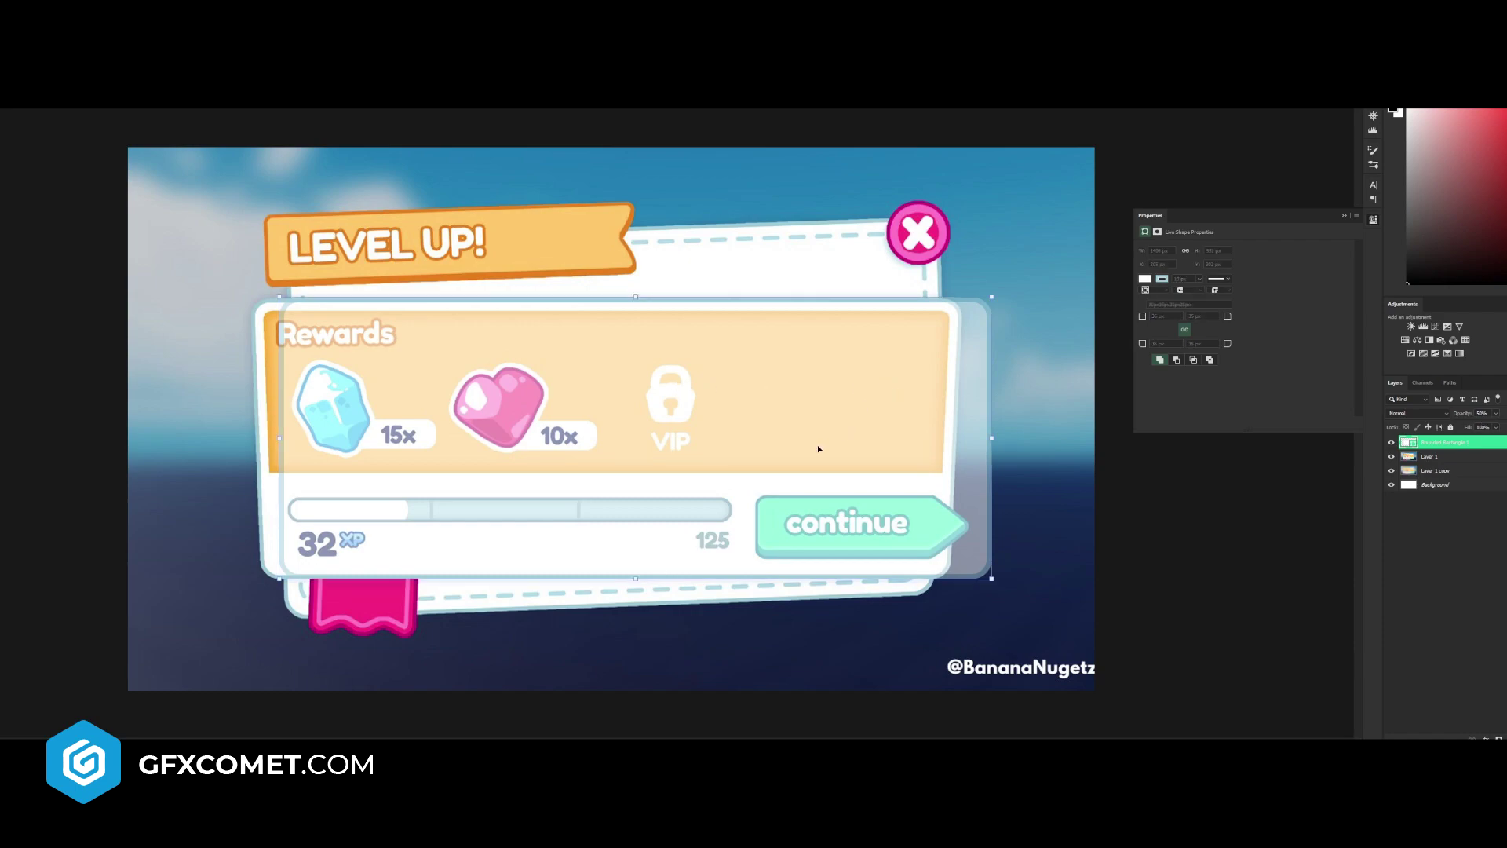
right_click(576, 397)
left_click(600, 434)
left_click_drag(281, 298, 270, 297)
left_click_drag(279, 578, 283, 578)
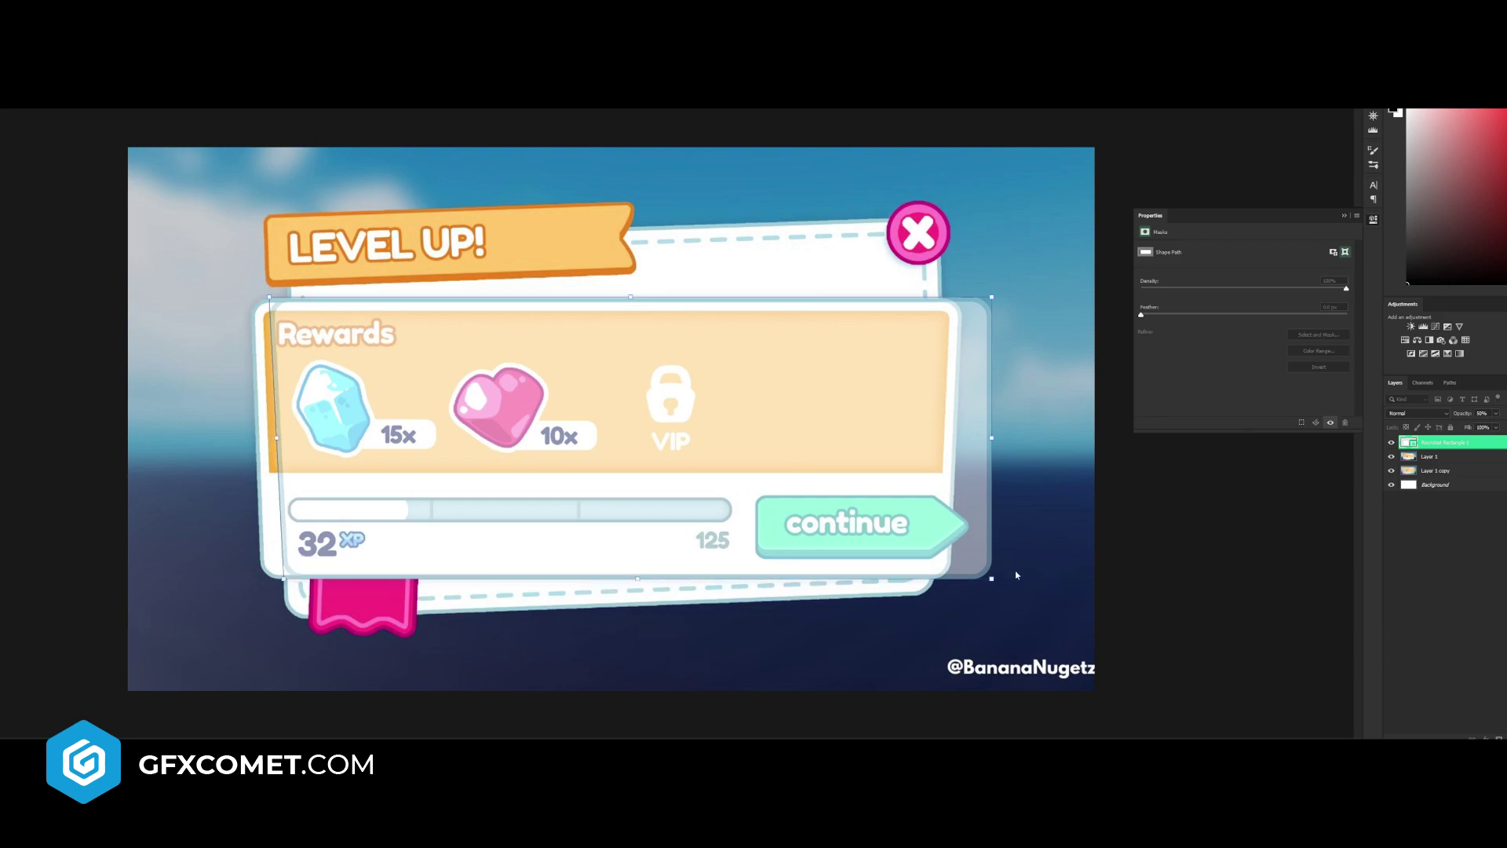
key("Return")
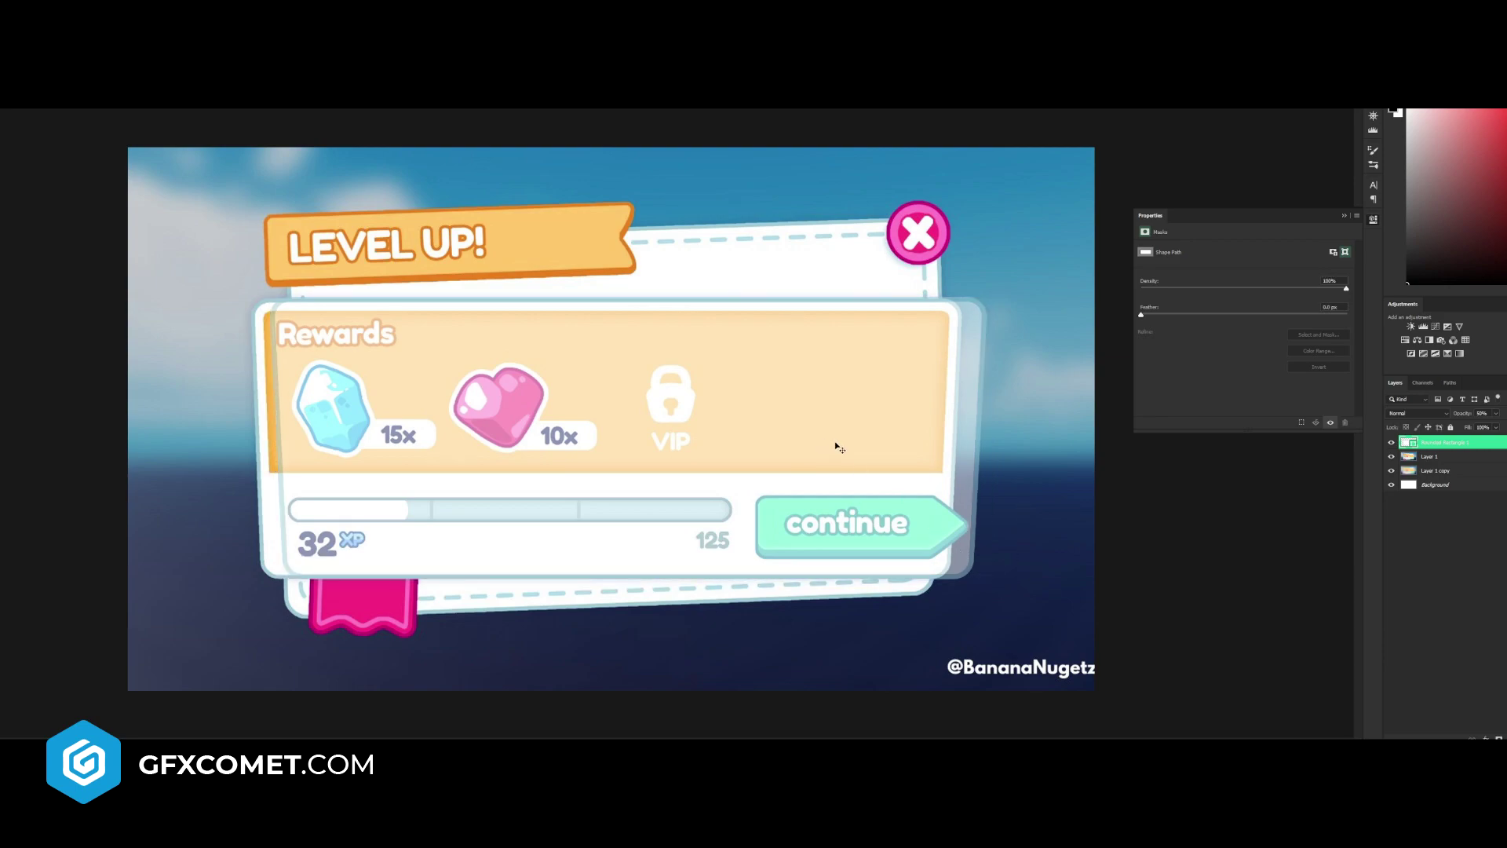
- Set the tapered rectangle's opacity to 100%, center it horizontally on the canvas and compare it with the reference card
left_click_drag(836, 445, 819, 448)
left_click(1482, 413)
type("100")
key("Return")
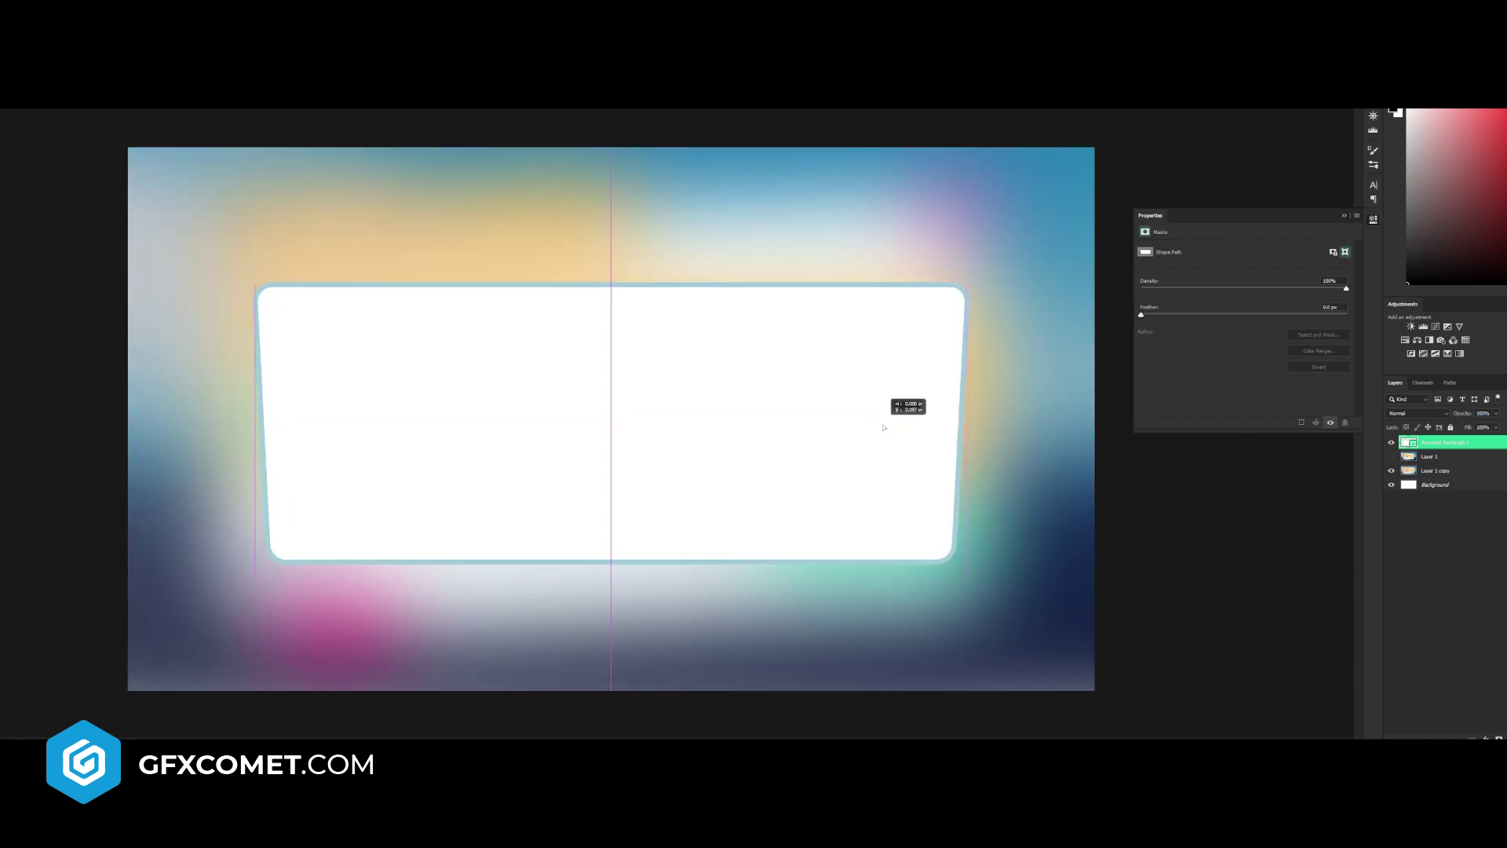
left_click_drag(902, 408, 885, 420)
left_click(1392, 457)
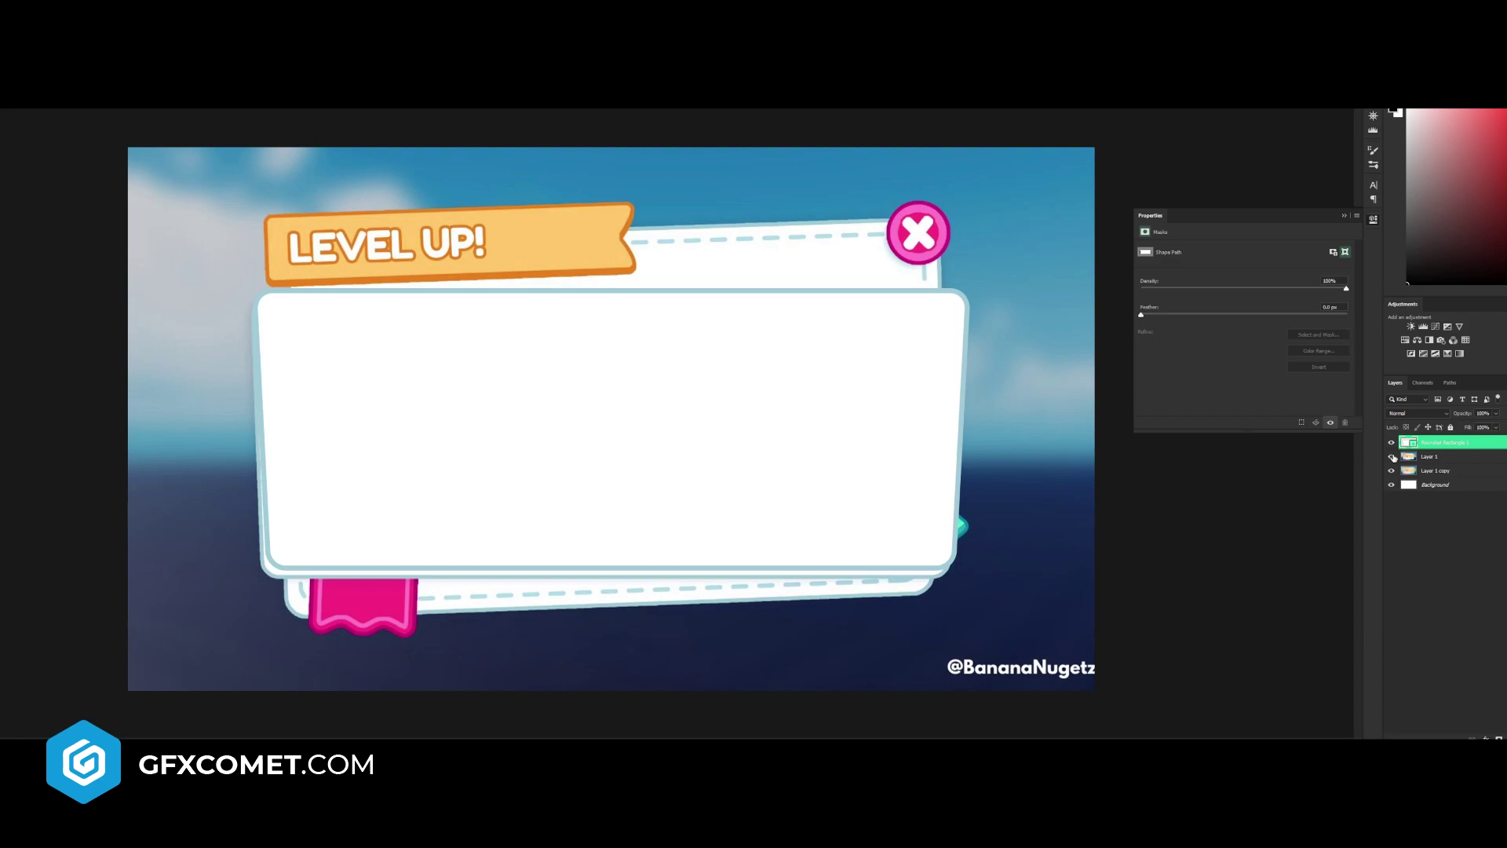
left_click(1391, 442)
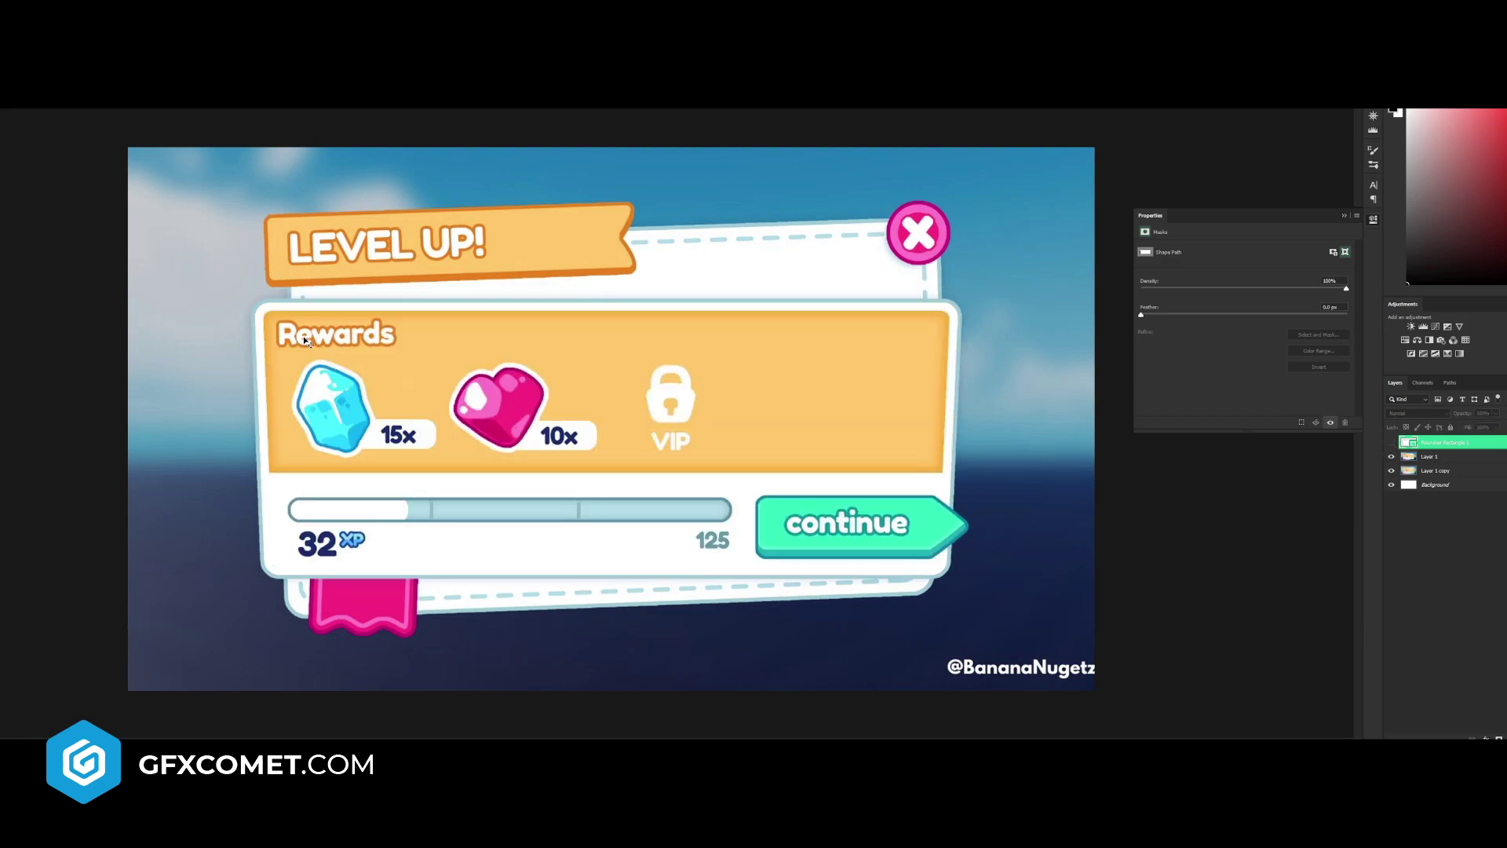
left_click(1392, 442)
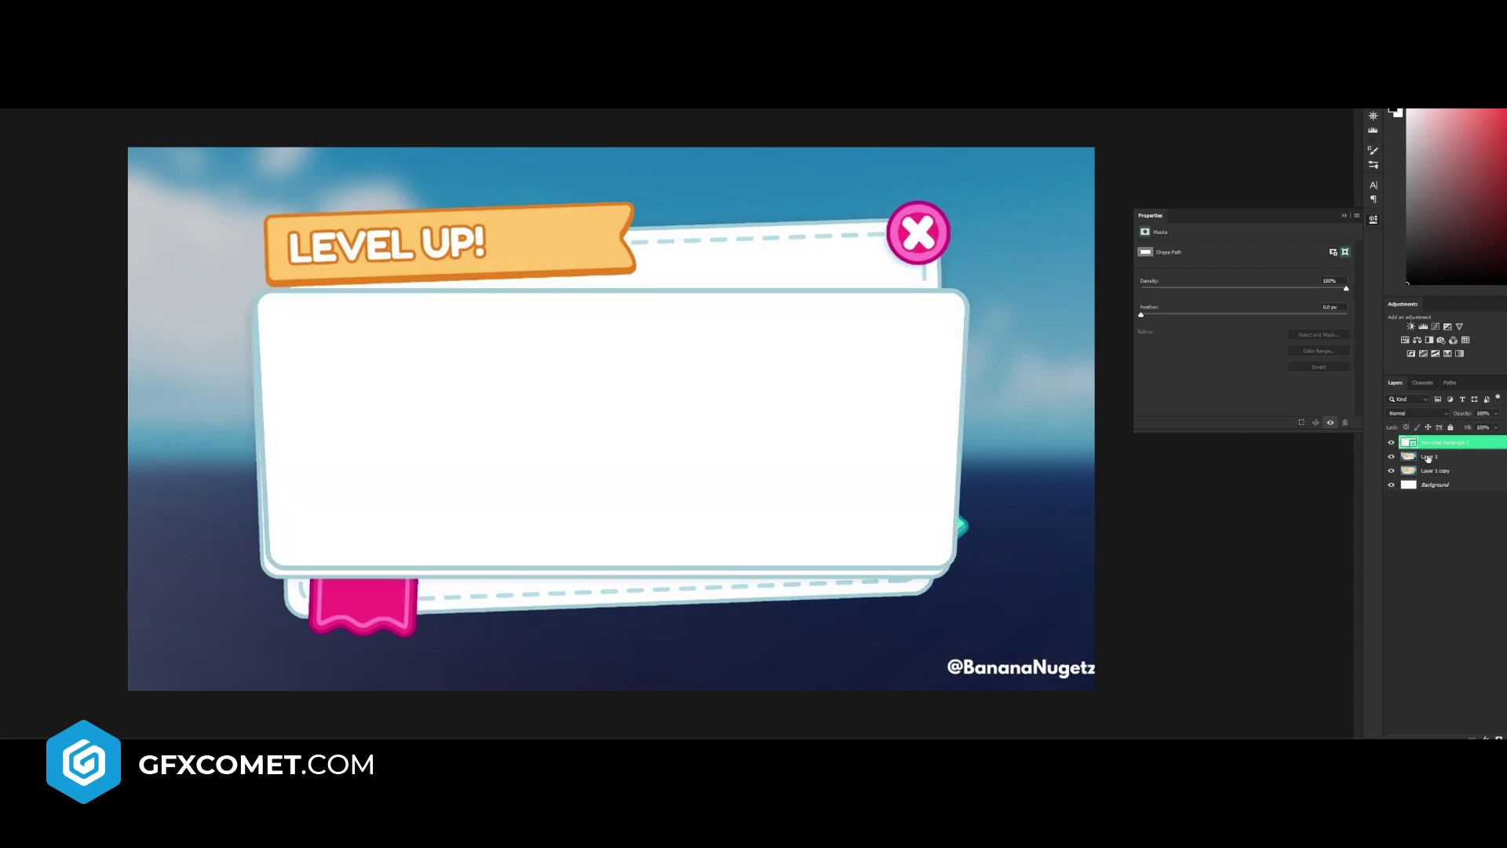
- Duplicate the rounded rectangle, hide the original and resize the copy to meet the rear card's upper-right corner
key("ctrl+j")
left_click(1392, 456)
key("ctrl+t")
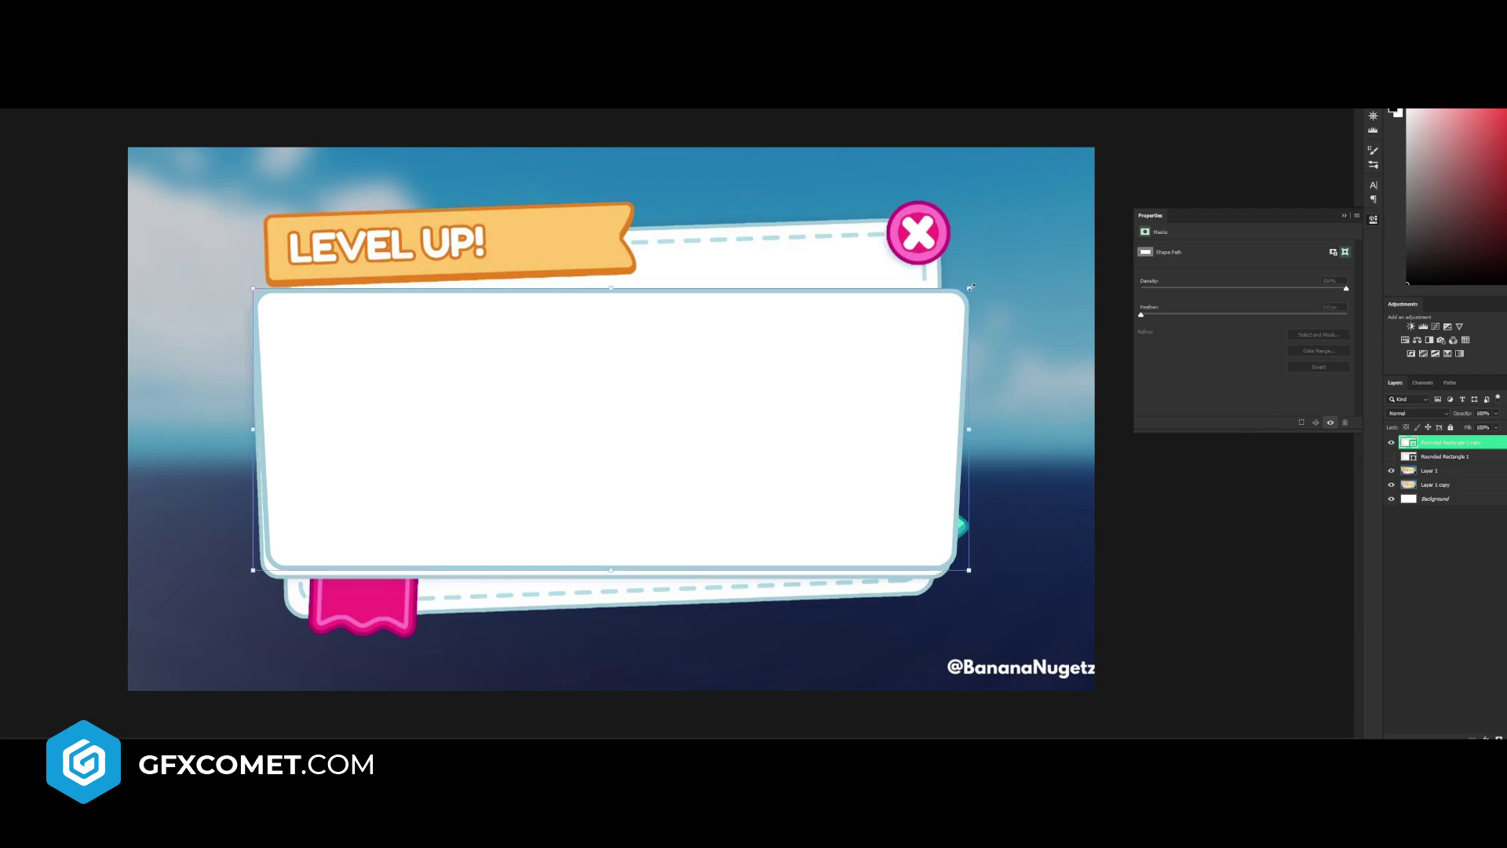
left_click_drag(971, 287, 943, 222)
key("Return")
- Set the copy's opacity to 50% and resize it to meet the rear card's lower-left corner
type("50")
key("Return")
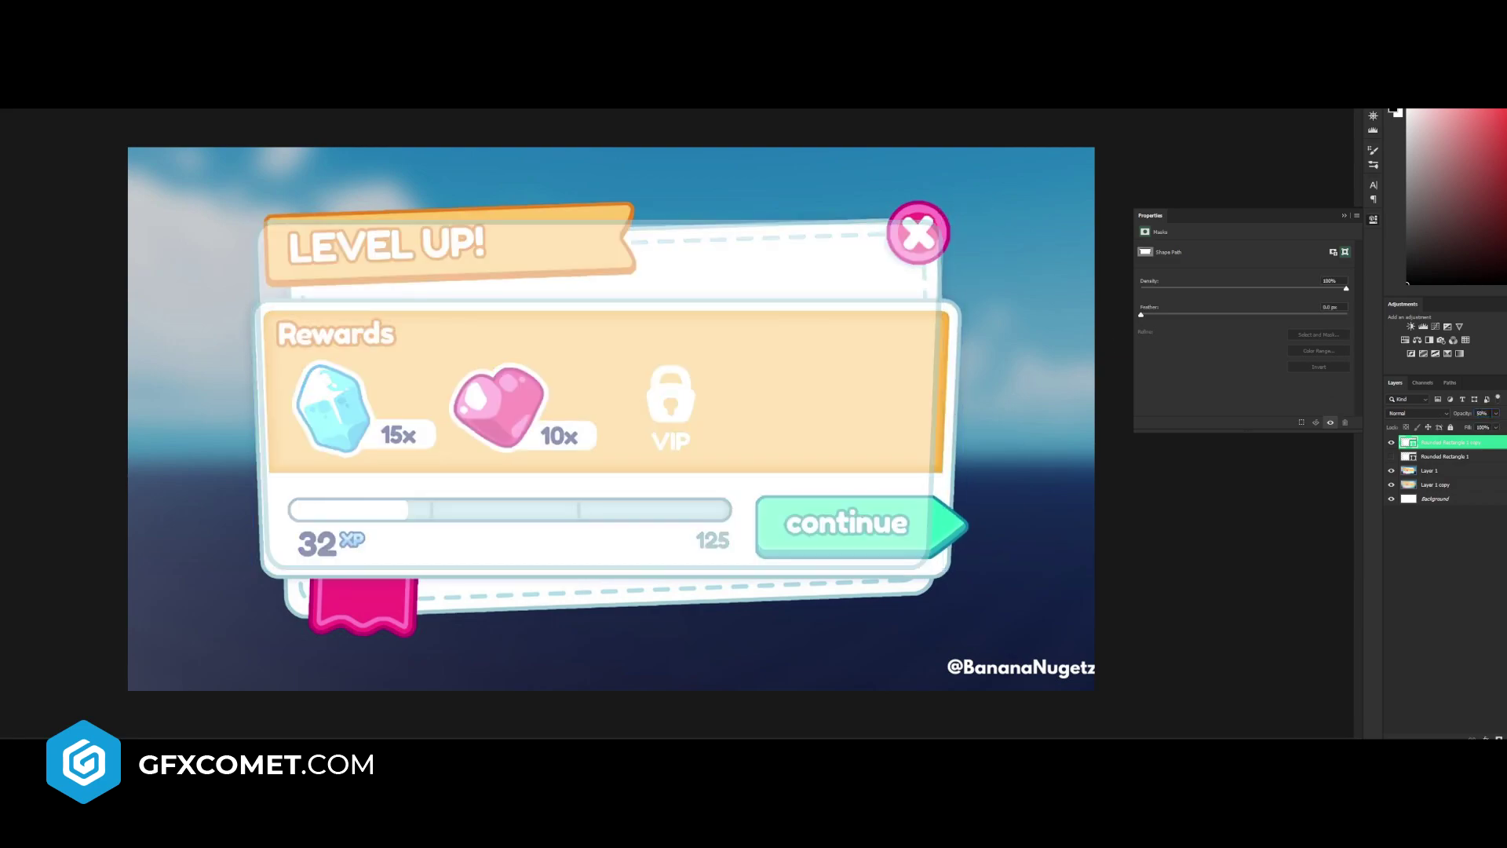
left_click_drag(252, 569, 275, 620)
key("Return")
left_click_drag(909, 380, 1071, 395)
left_click_drag(1027, 395, 882, 363)
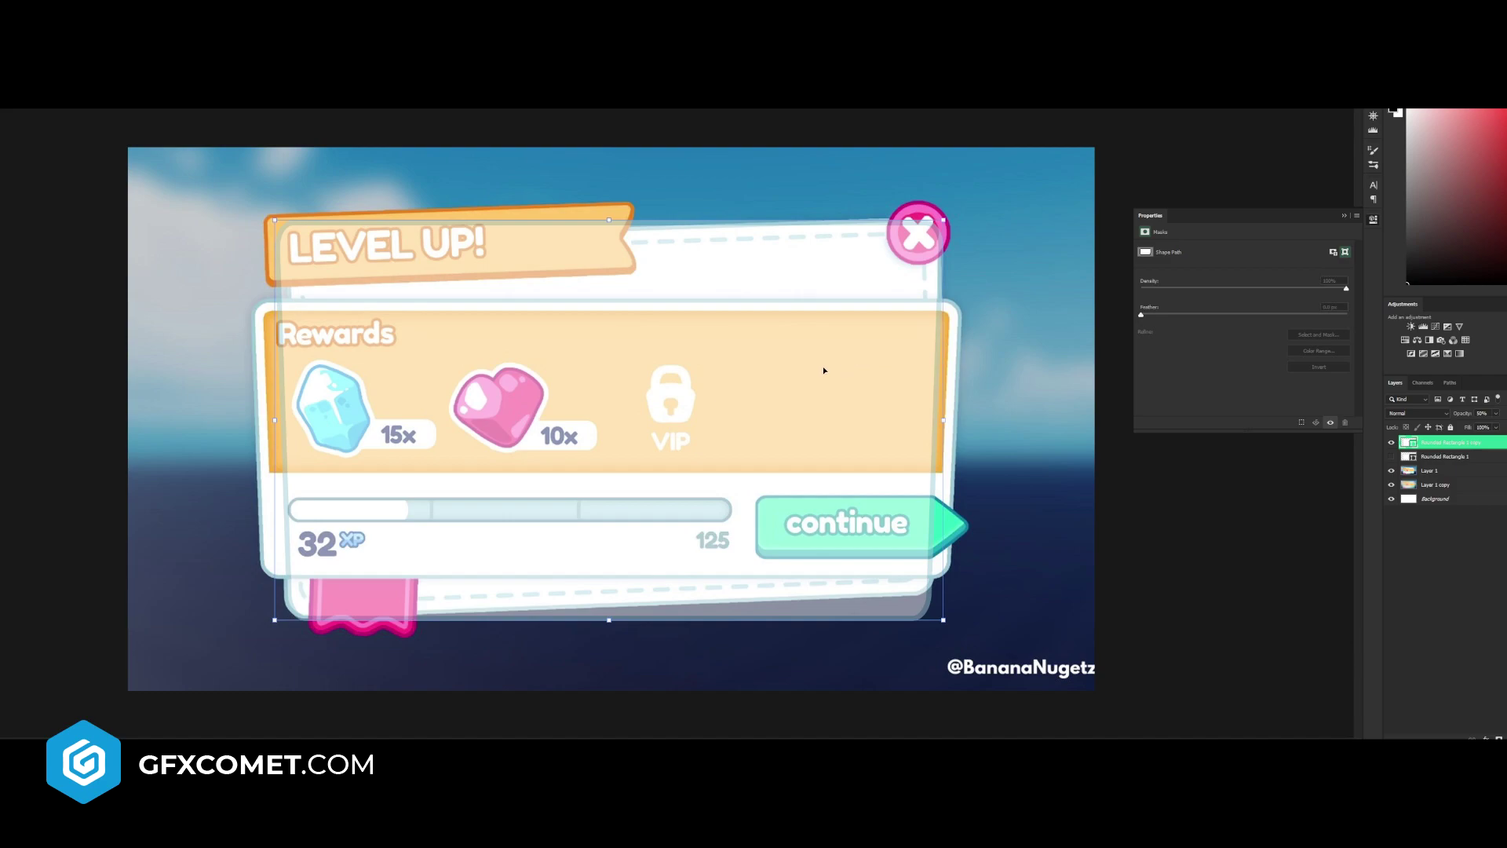
- Distort the four corners of the rectangle copy to match the slanted outline of the rear reference card
right_click(794, 370)
left_click(816, 408)
mouse_move(943, 223)
left_mouse_down()
mouse_move(916, 223)
mouse_move(940, 222)
left_mouse_up()
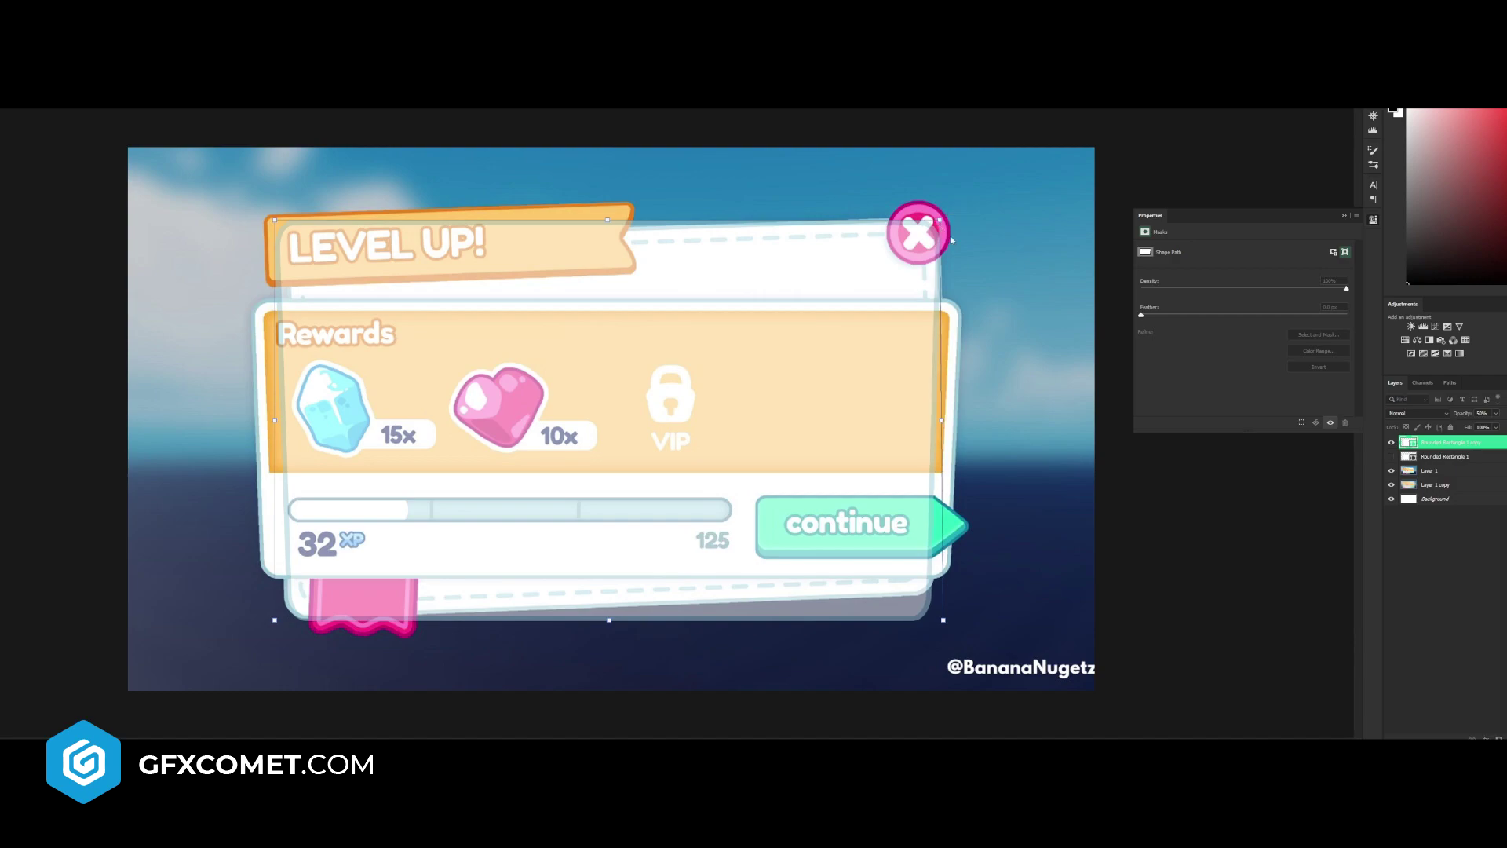
left_click_drag(939, 626, 976, 581)
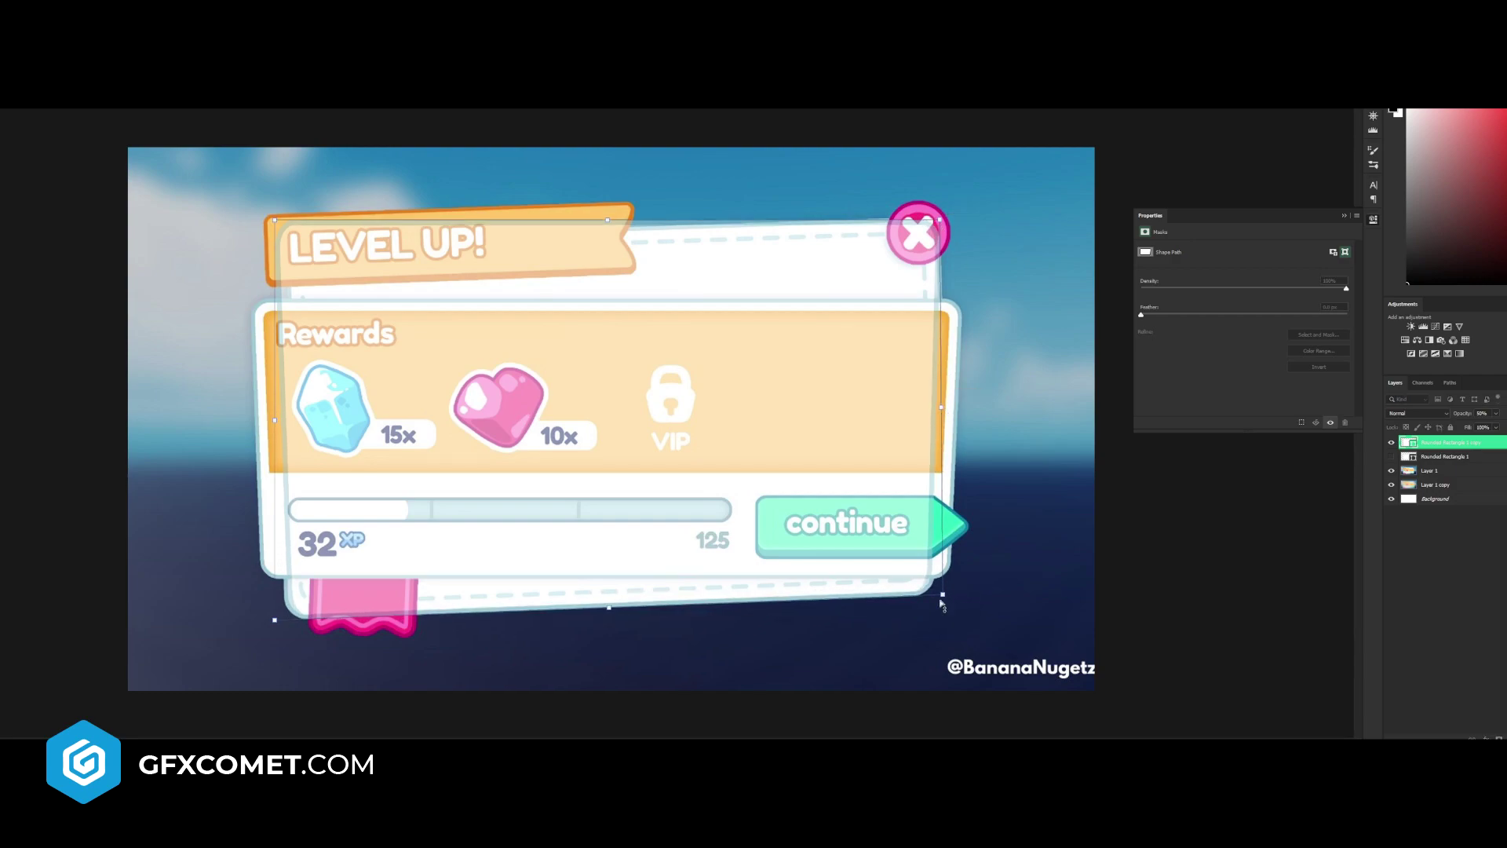
left_click_drag(273, 619, 270, 620)
left_click_drag(274, 226, 299, 250)
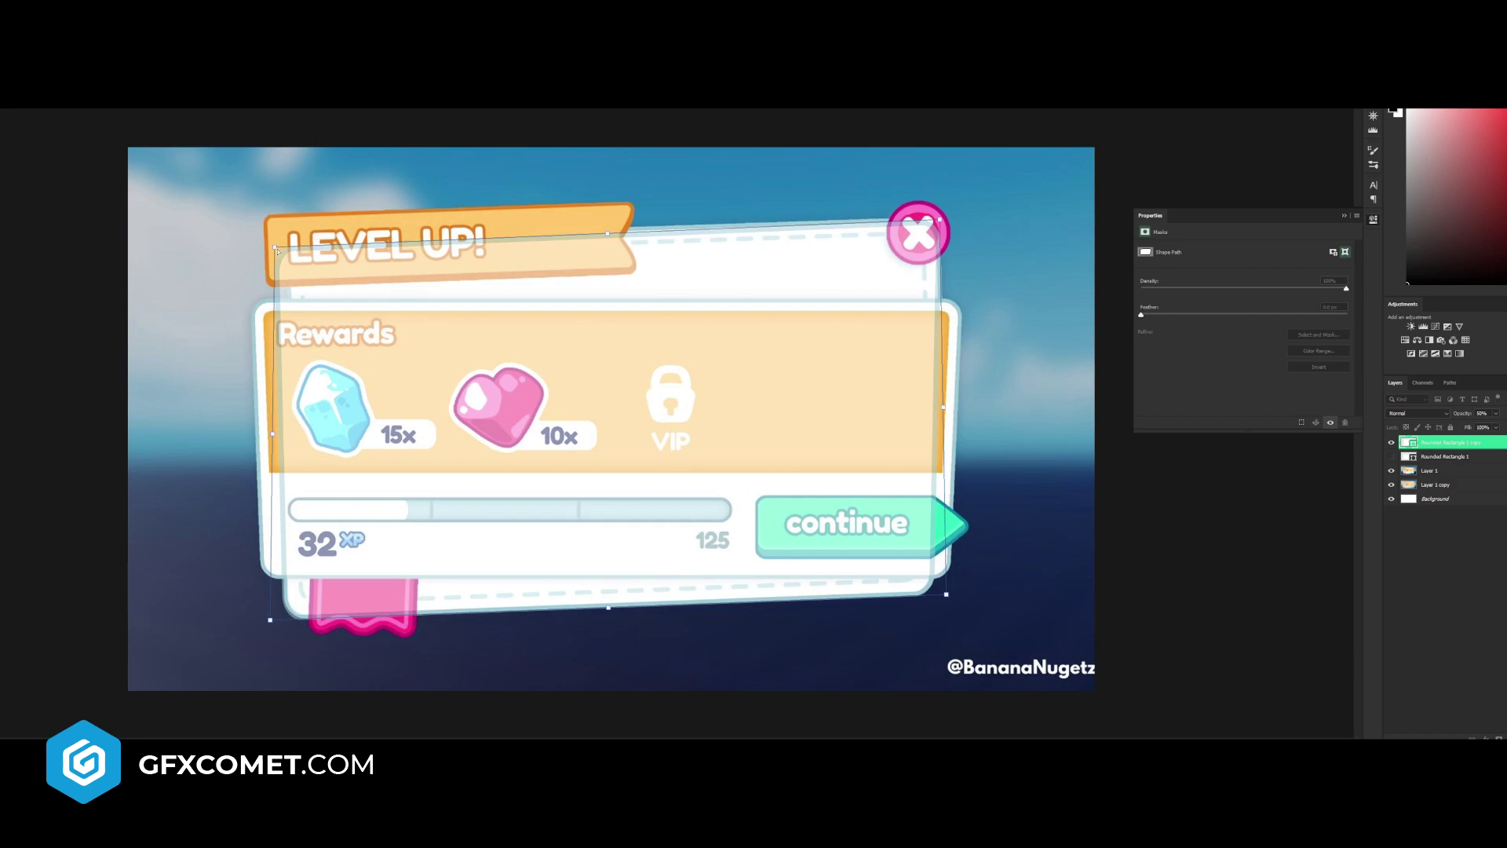
key("Return")
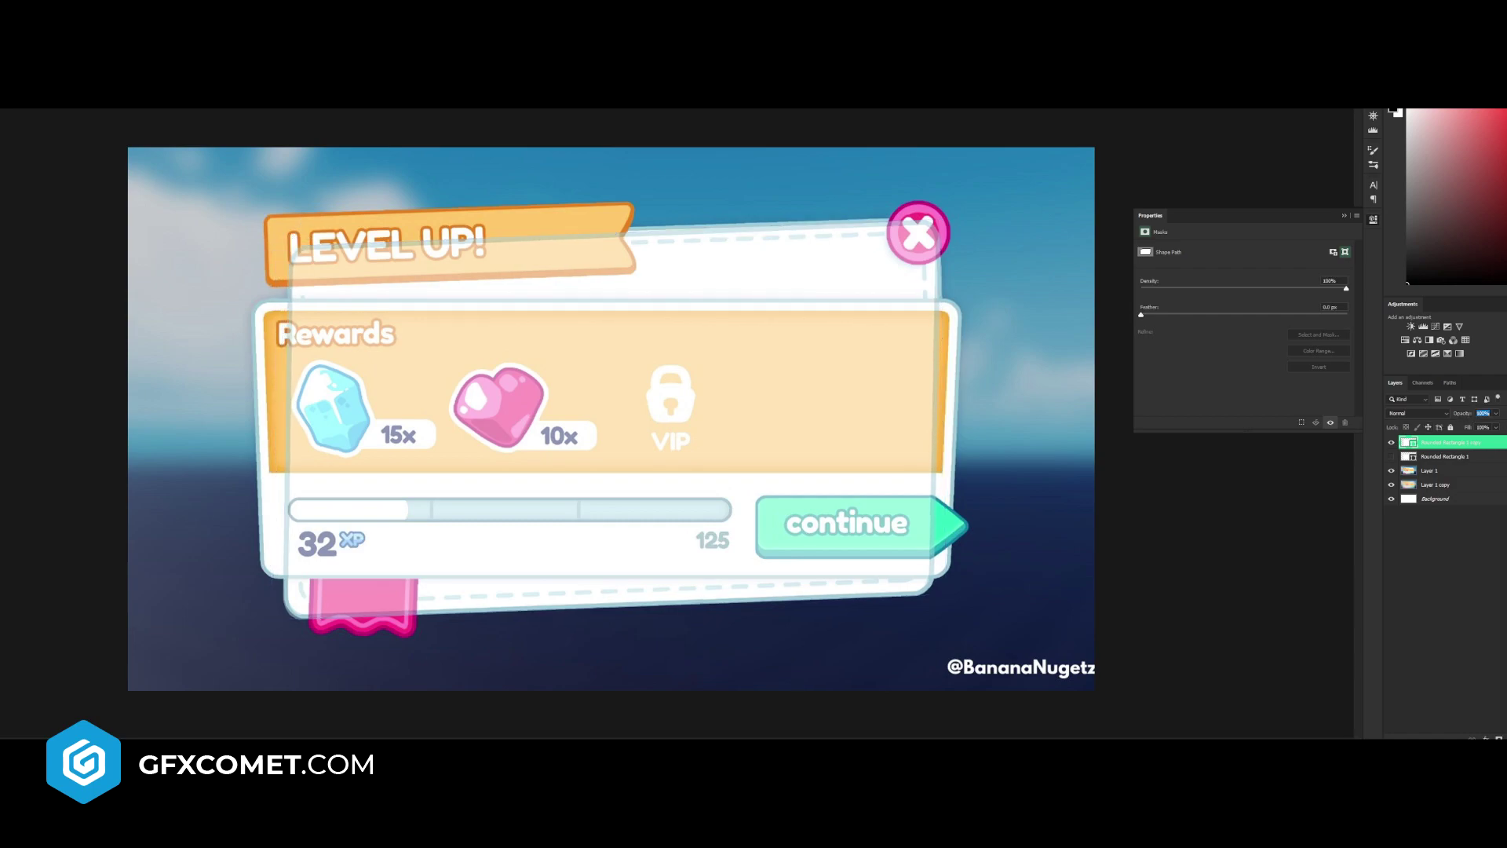
- Set the rear card's opacity to 100% and show the original rounded rectangle stacked above it
left_click_drag(1501, 417, 1506, 418)
left_click(1390, 457)
left_click_drag(1446, 457, 1436, 439)
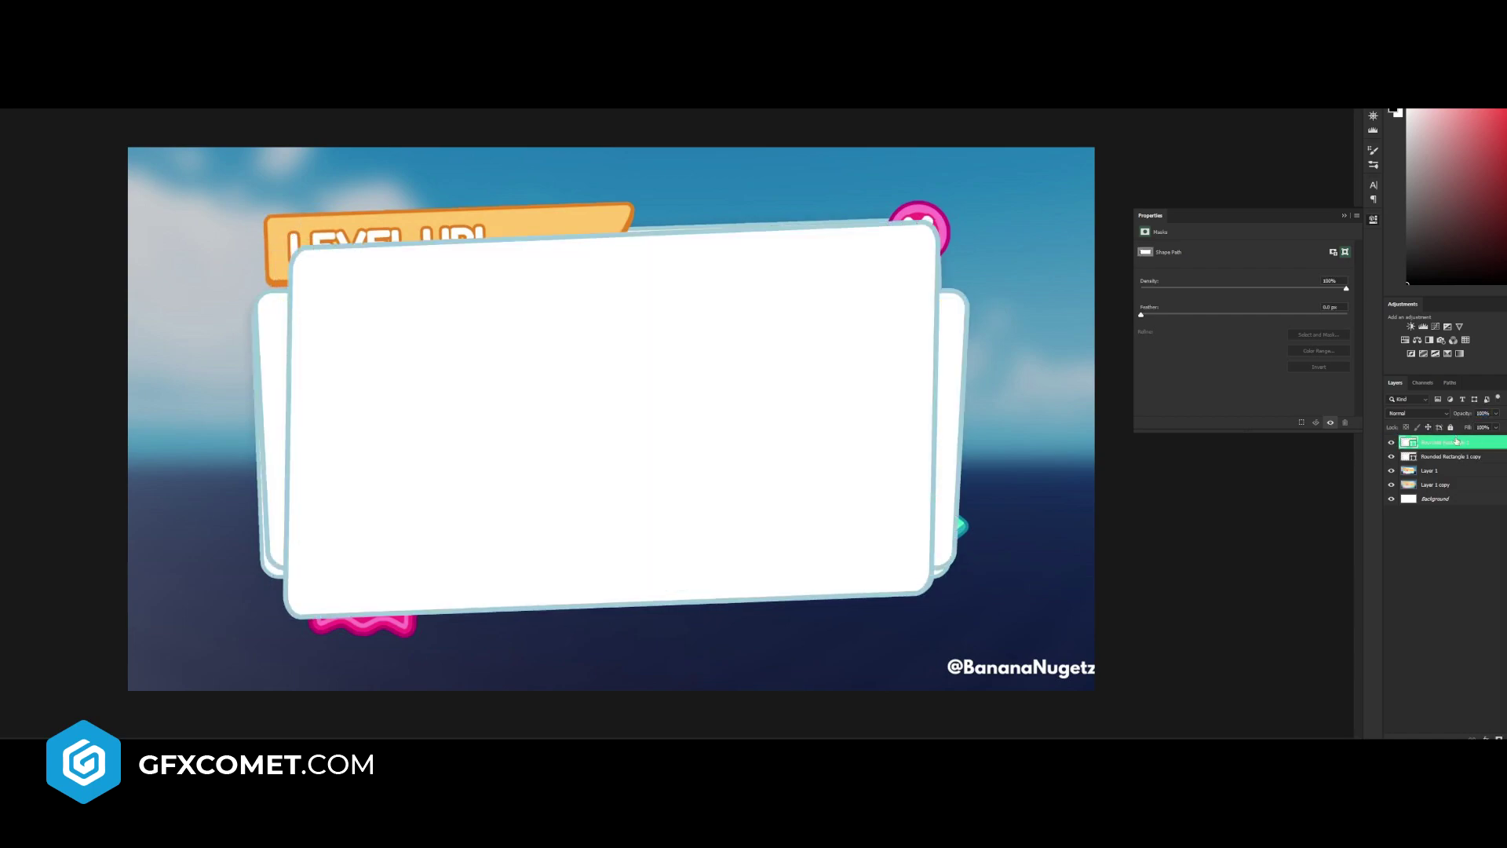
- Check both cards without the reference image, then move the reference layer to the top of the stack and show it
left_click(1391, 470)
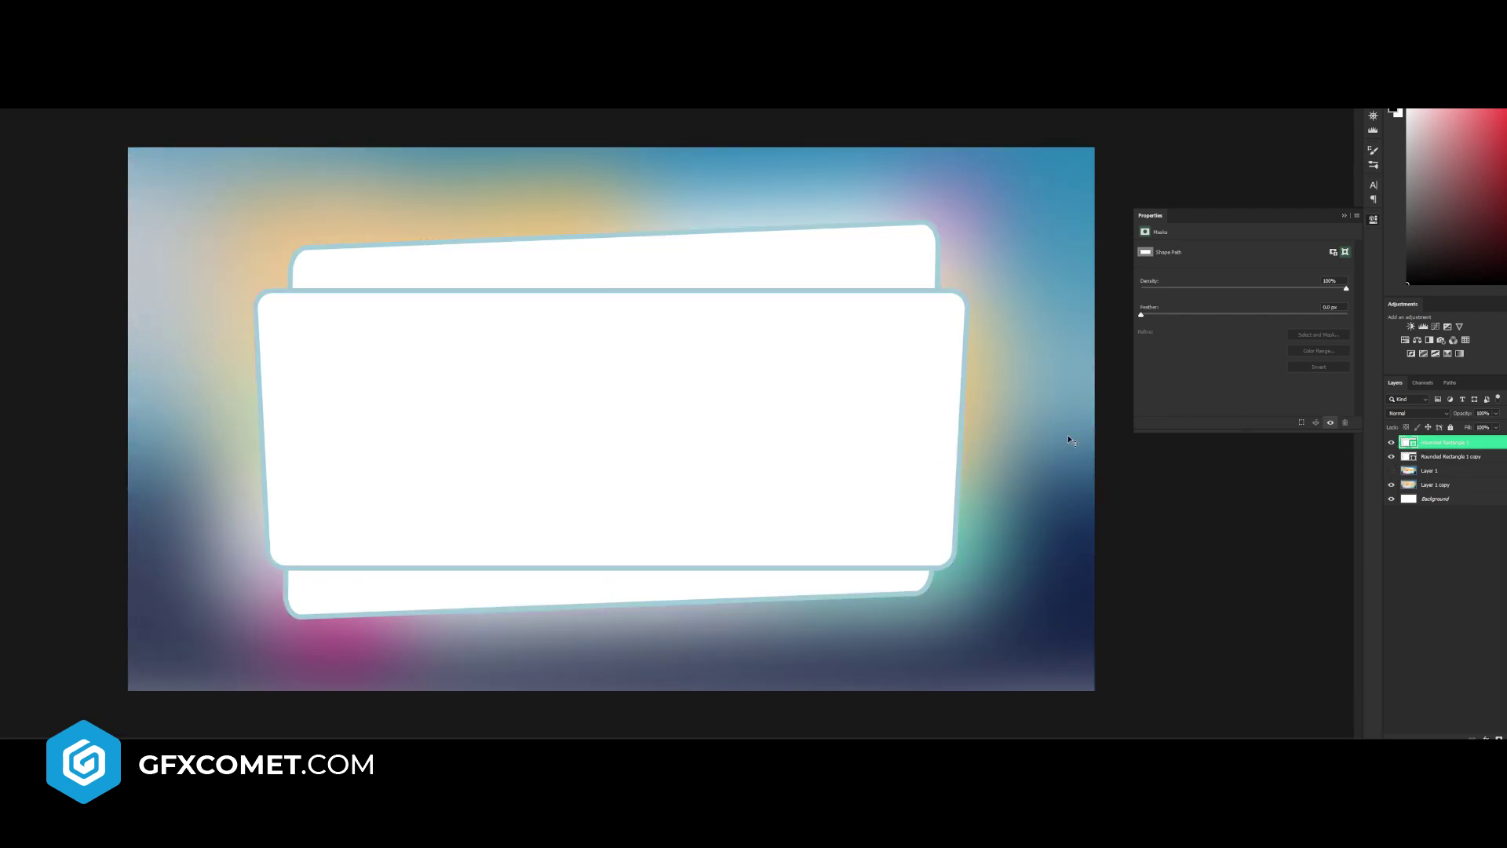
left_click_drag(1426, 473, 1423, 438)
left_click(1391, 441)
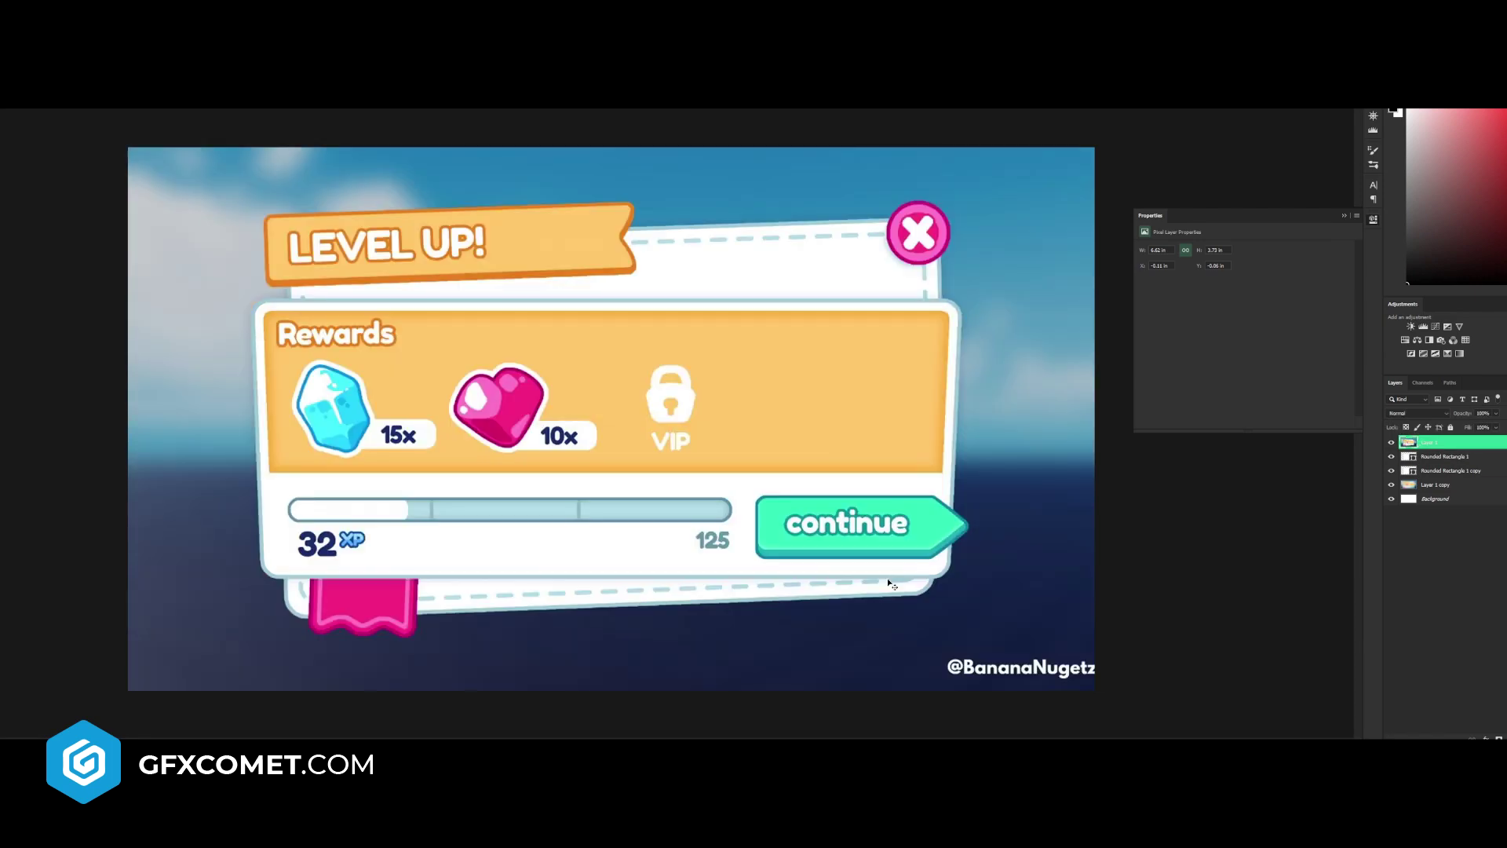
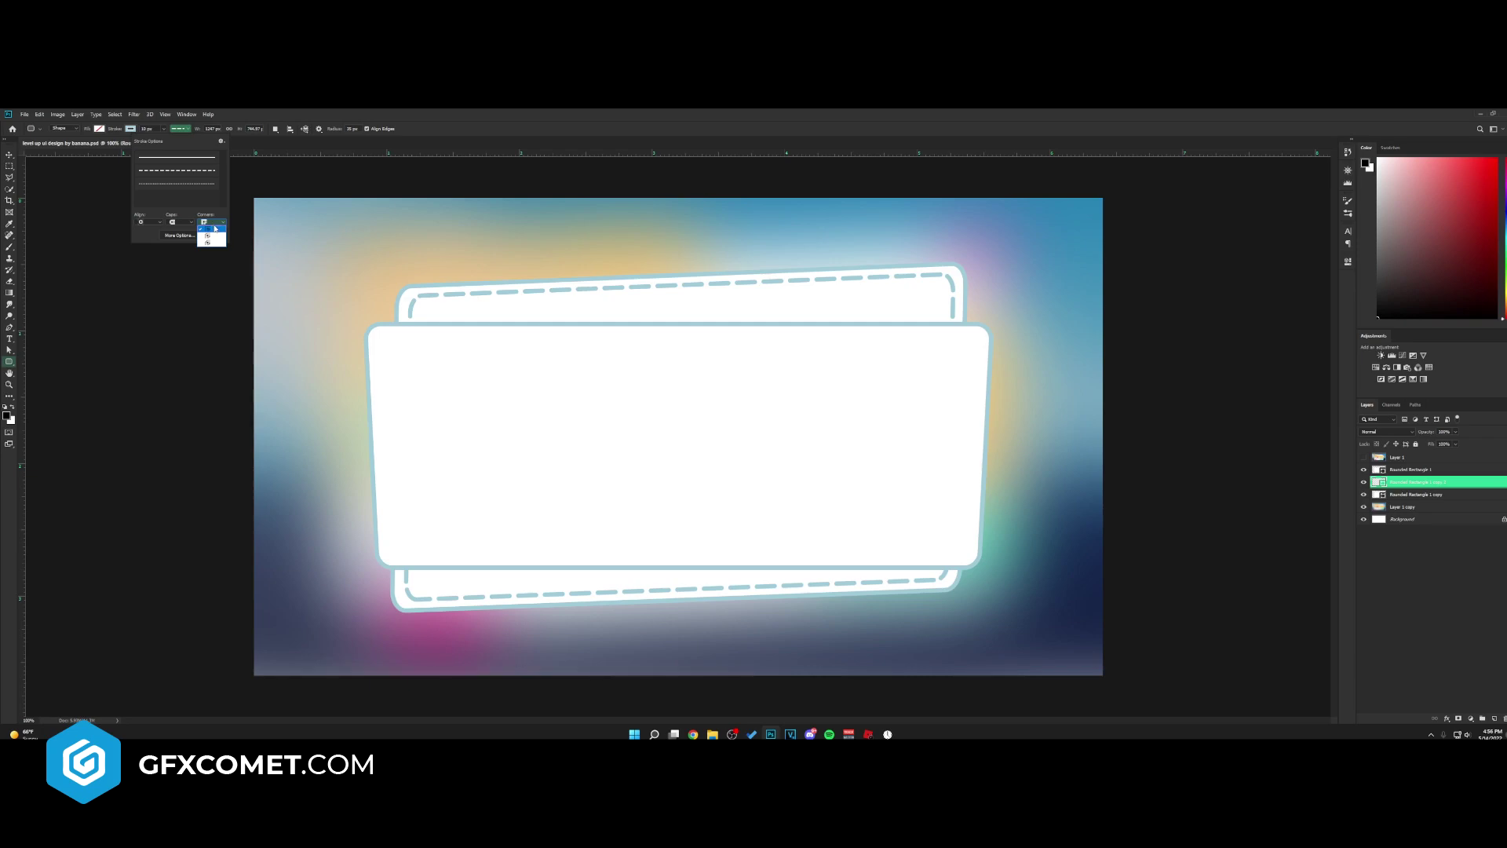
- Set the dashed outline's stroke corners to Round and thin the stroke, trying a weight of 5 px
left_click(213, 238)
left_click(146, 144)
left_click(146, 127)
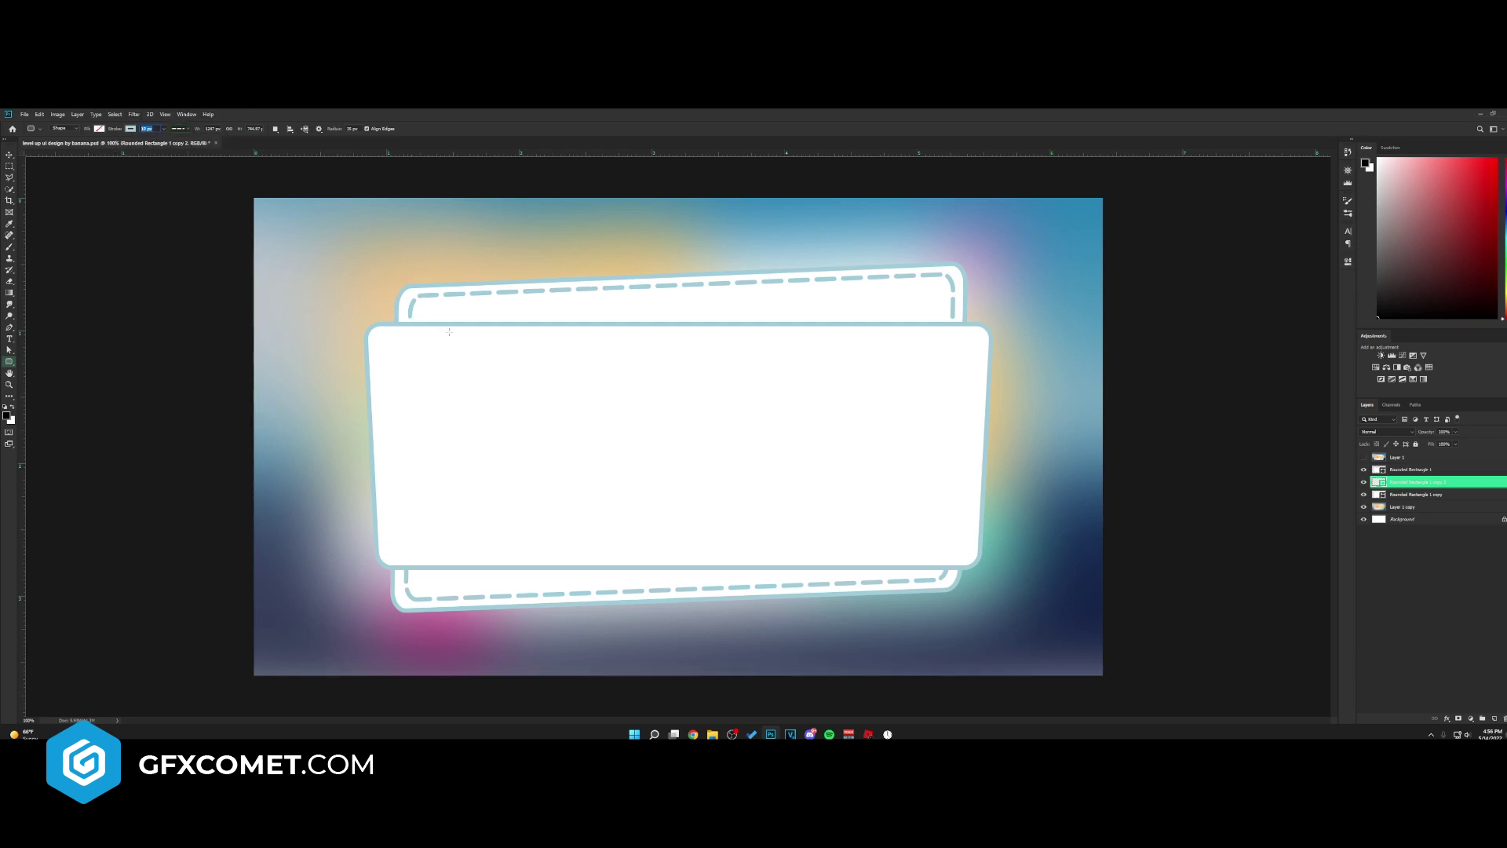
type("5")
key("Return")
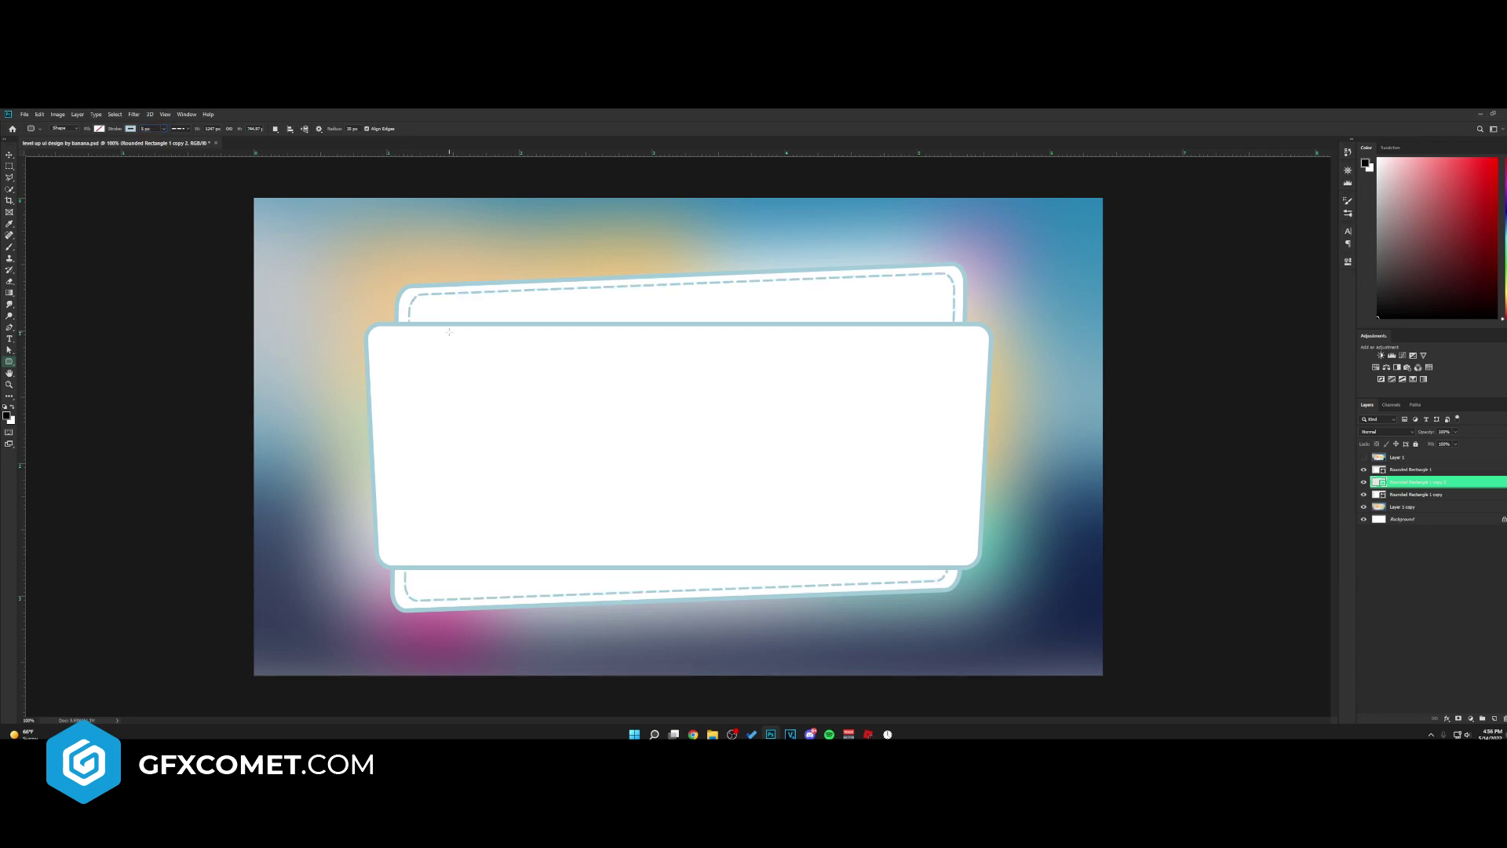
key("ctrl+z")
- Widen the gap between the dashes of the rear card's inner outline in the detailed stroke settings
left_click(179, 128)
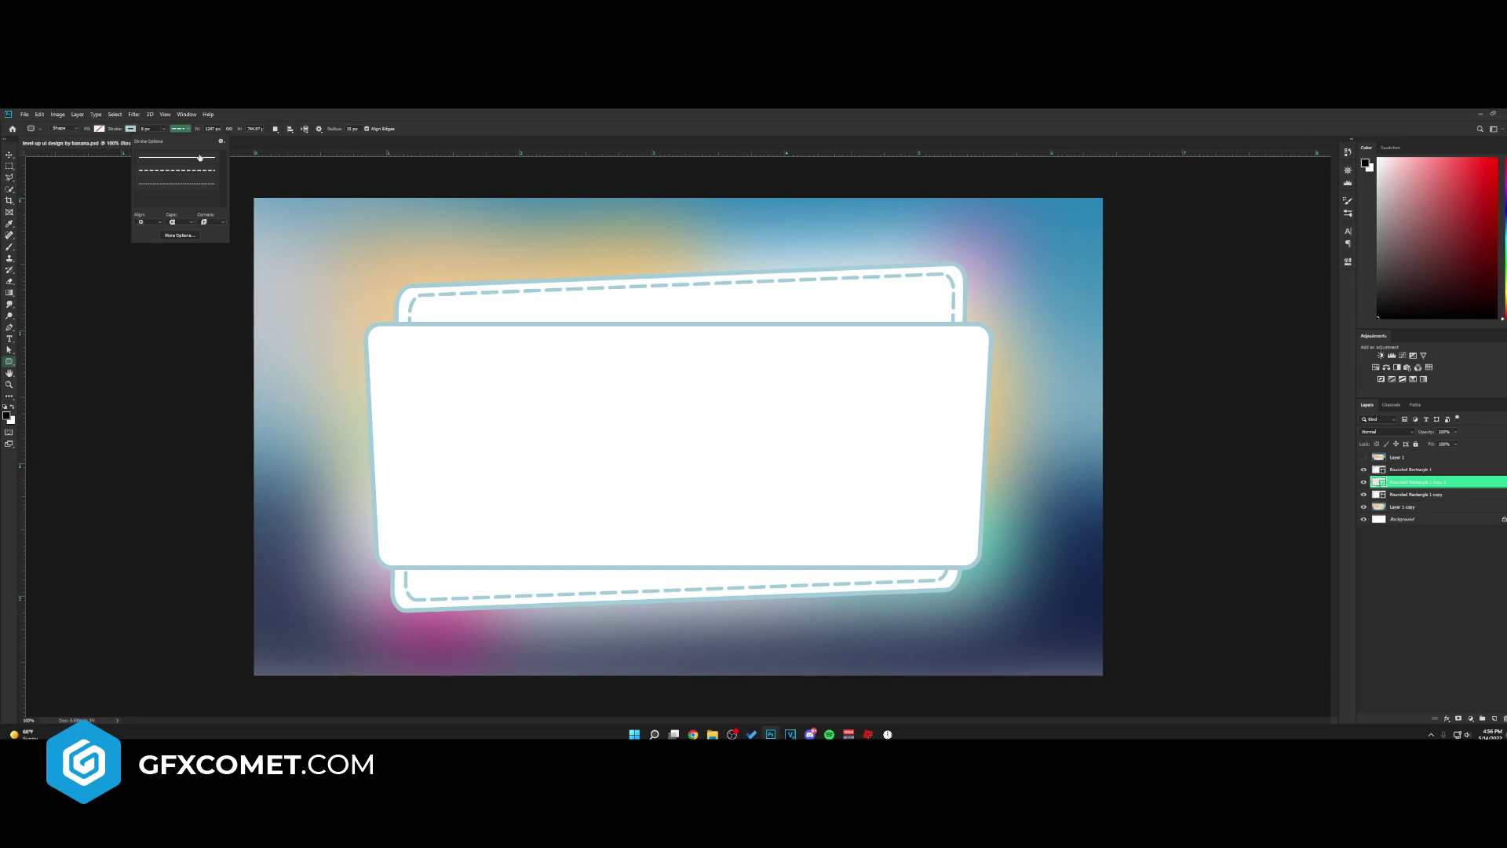
left_click(220, 141)
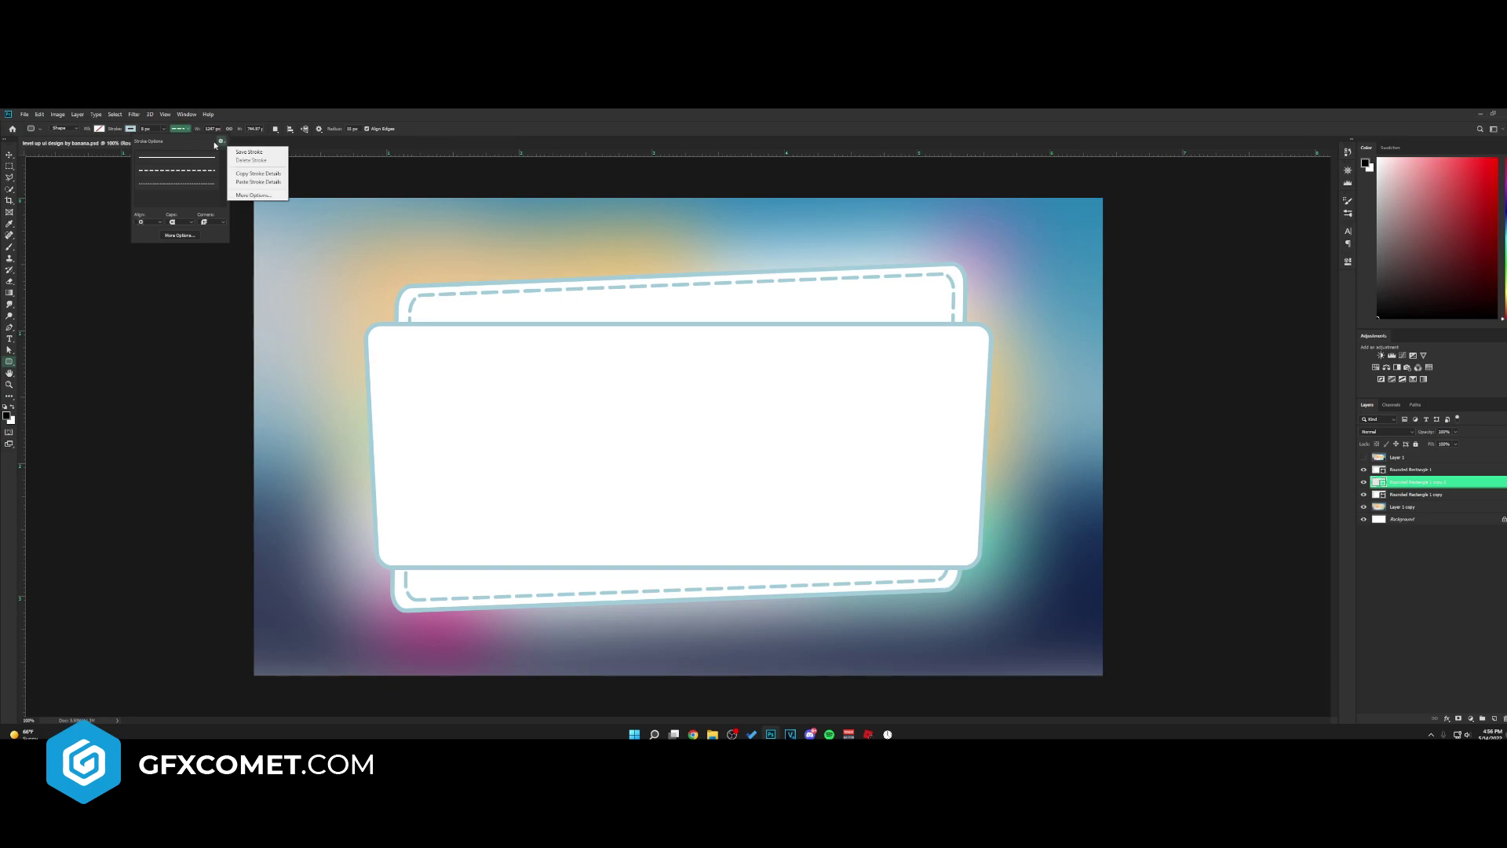
left_click(253, 194)
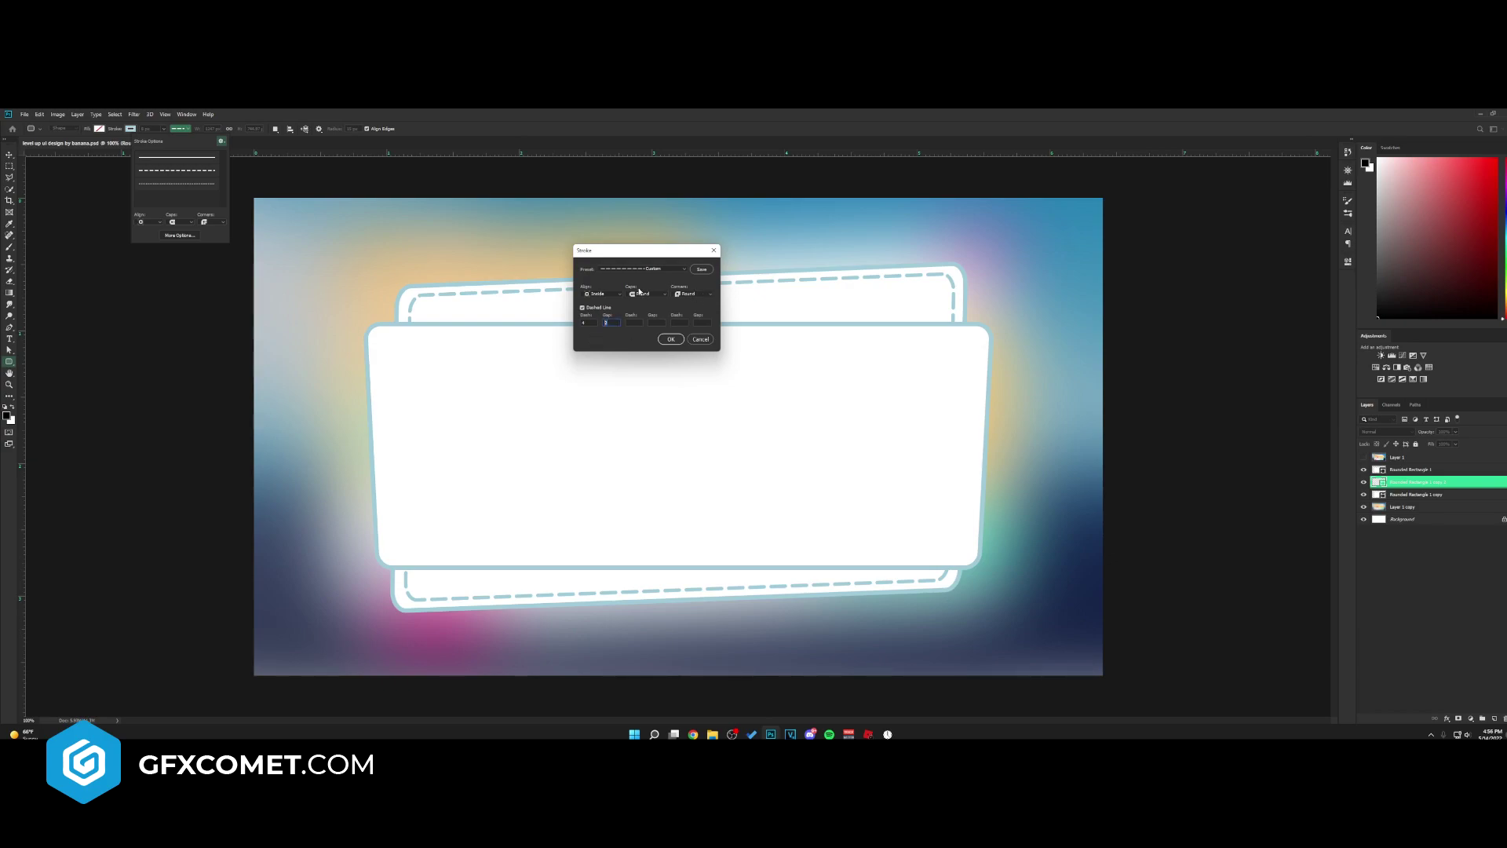
left_click_drag(639, 251, 913, 202)
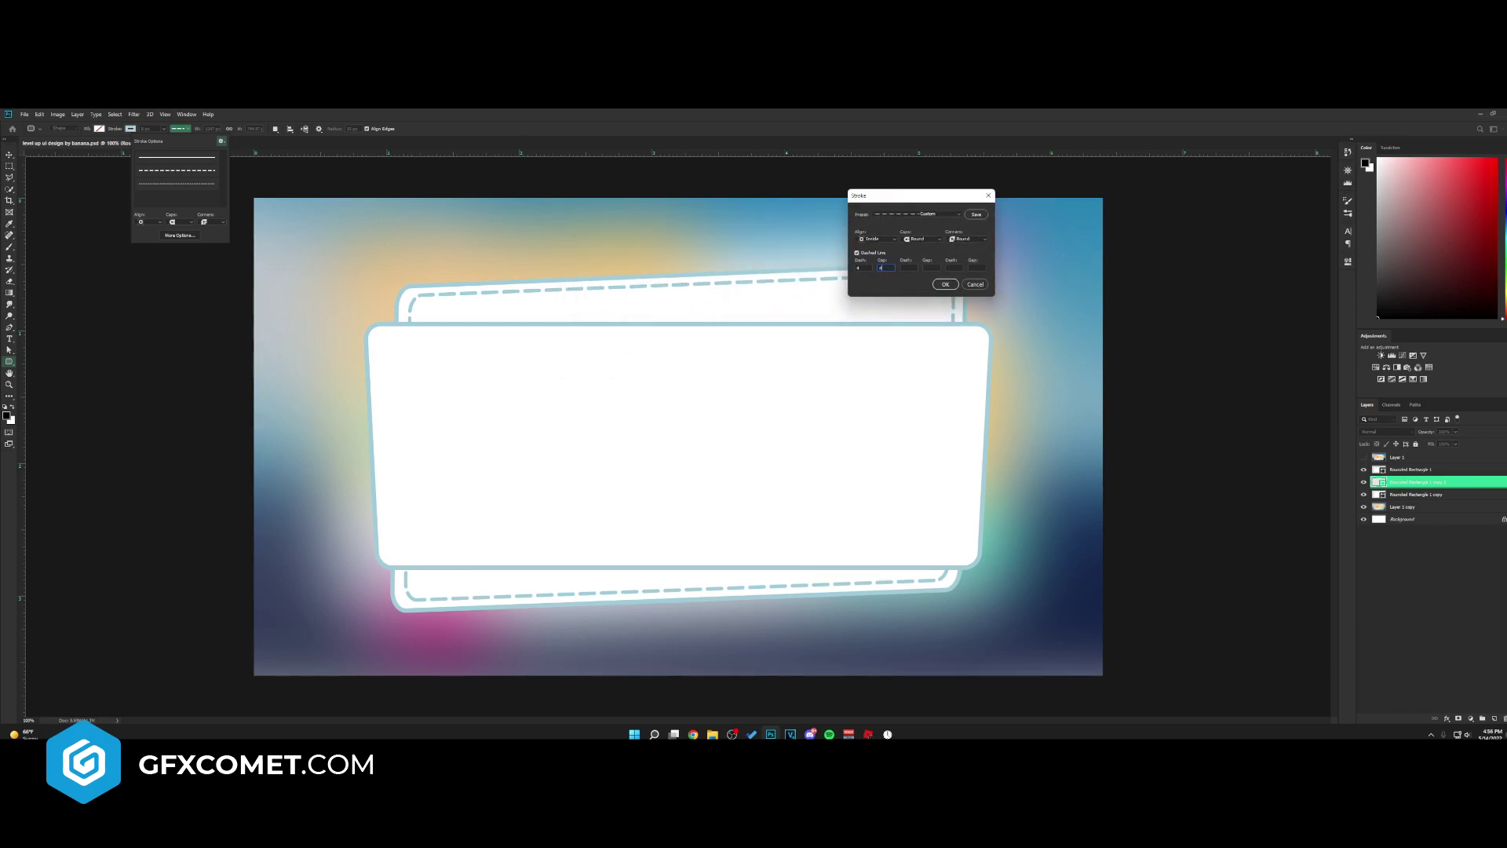
left_click(951, 284)
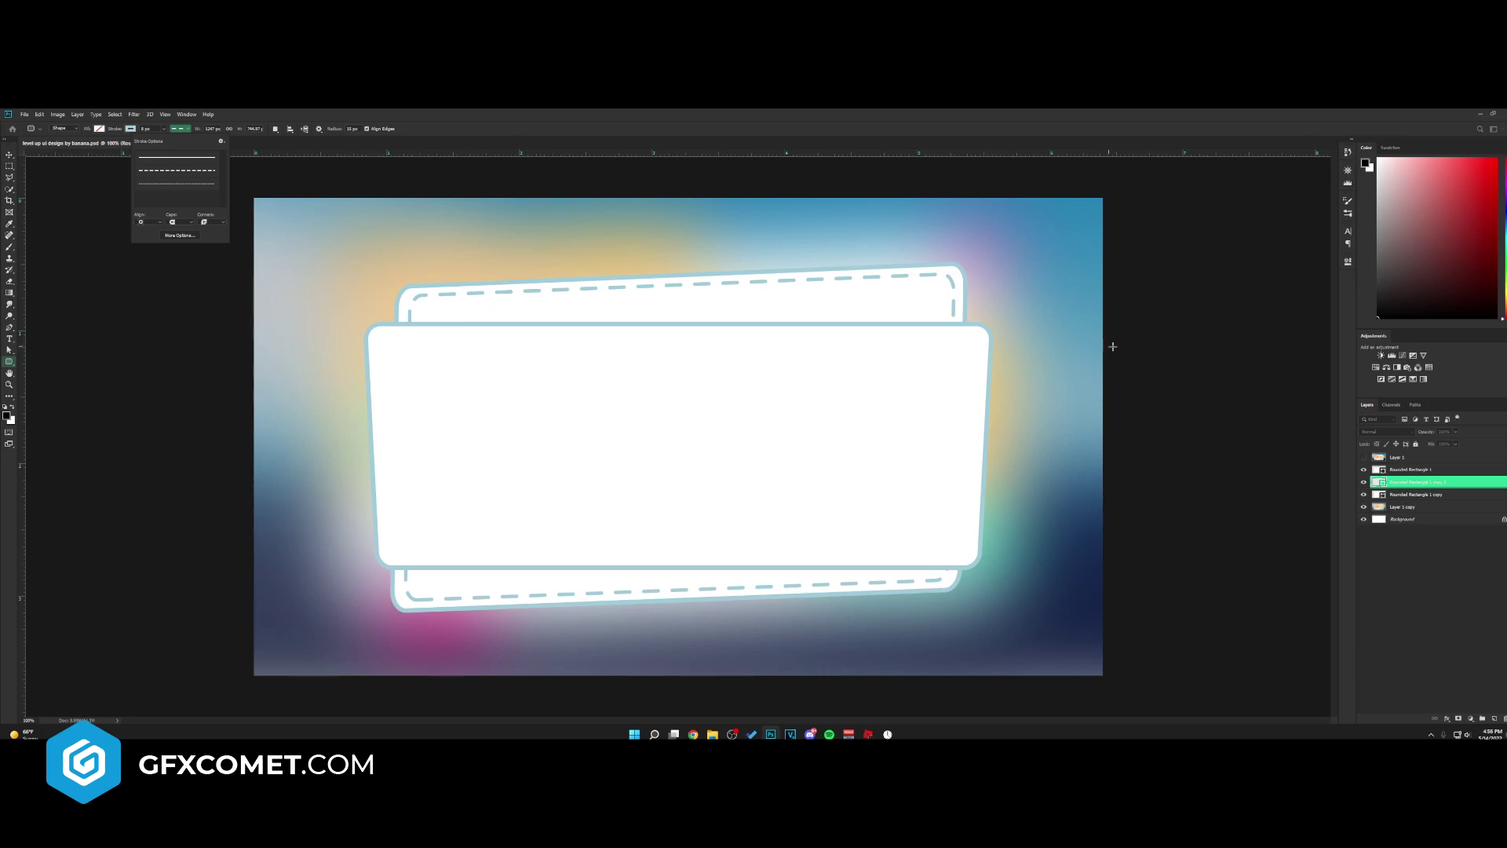
- Compare the dashed outline with the design by switching the reference layer's visibility, leaving the reference shown
left_click(1363, 457)
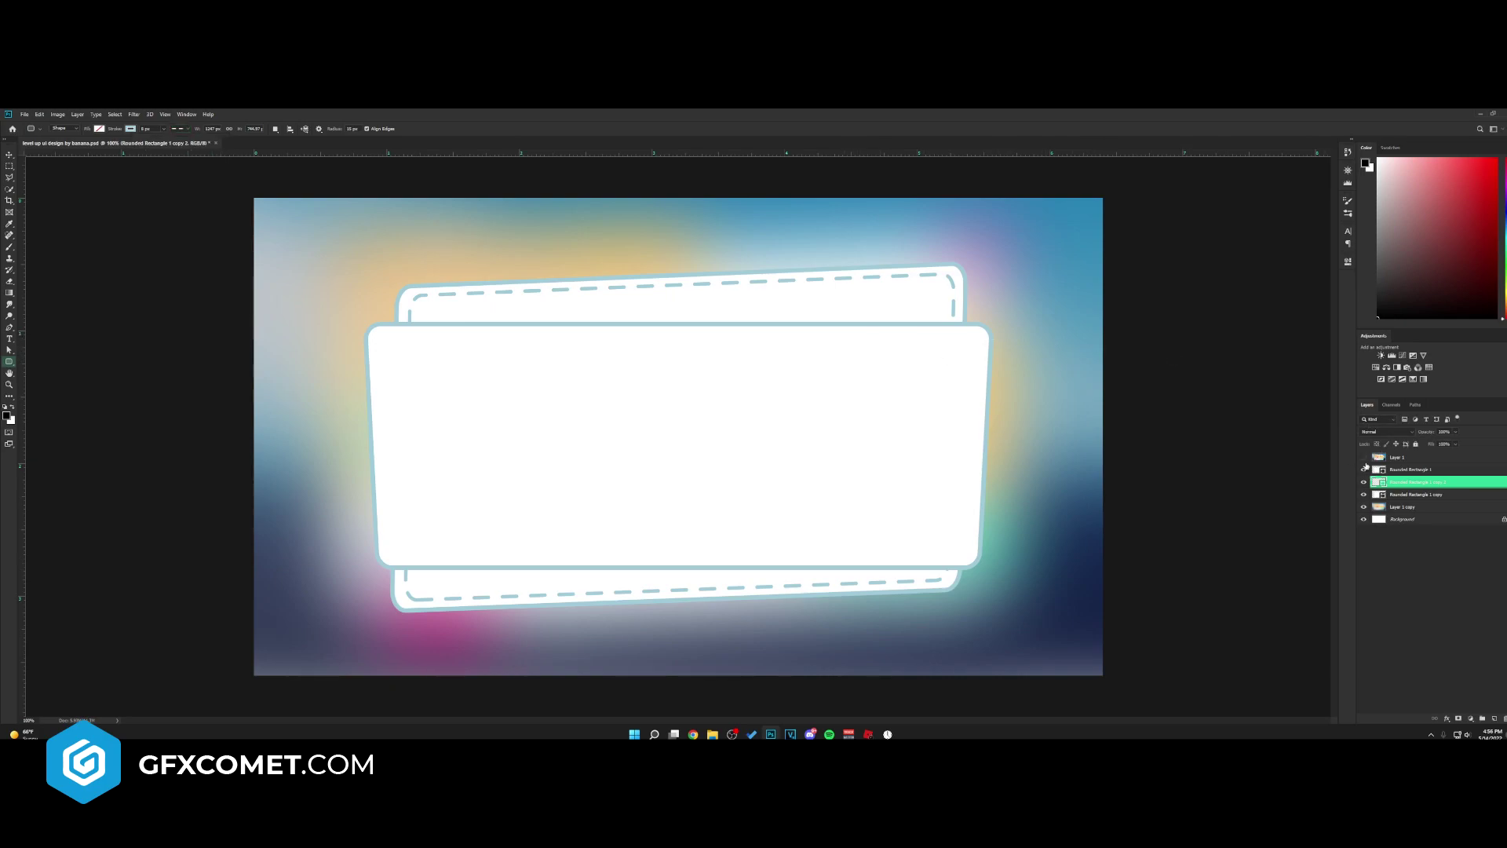
left_click(1364, 457)
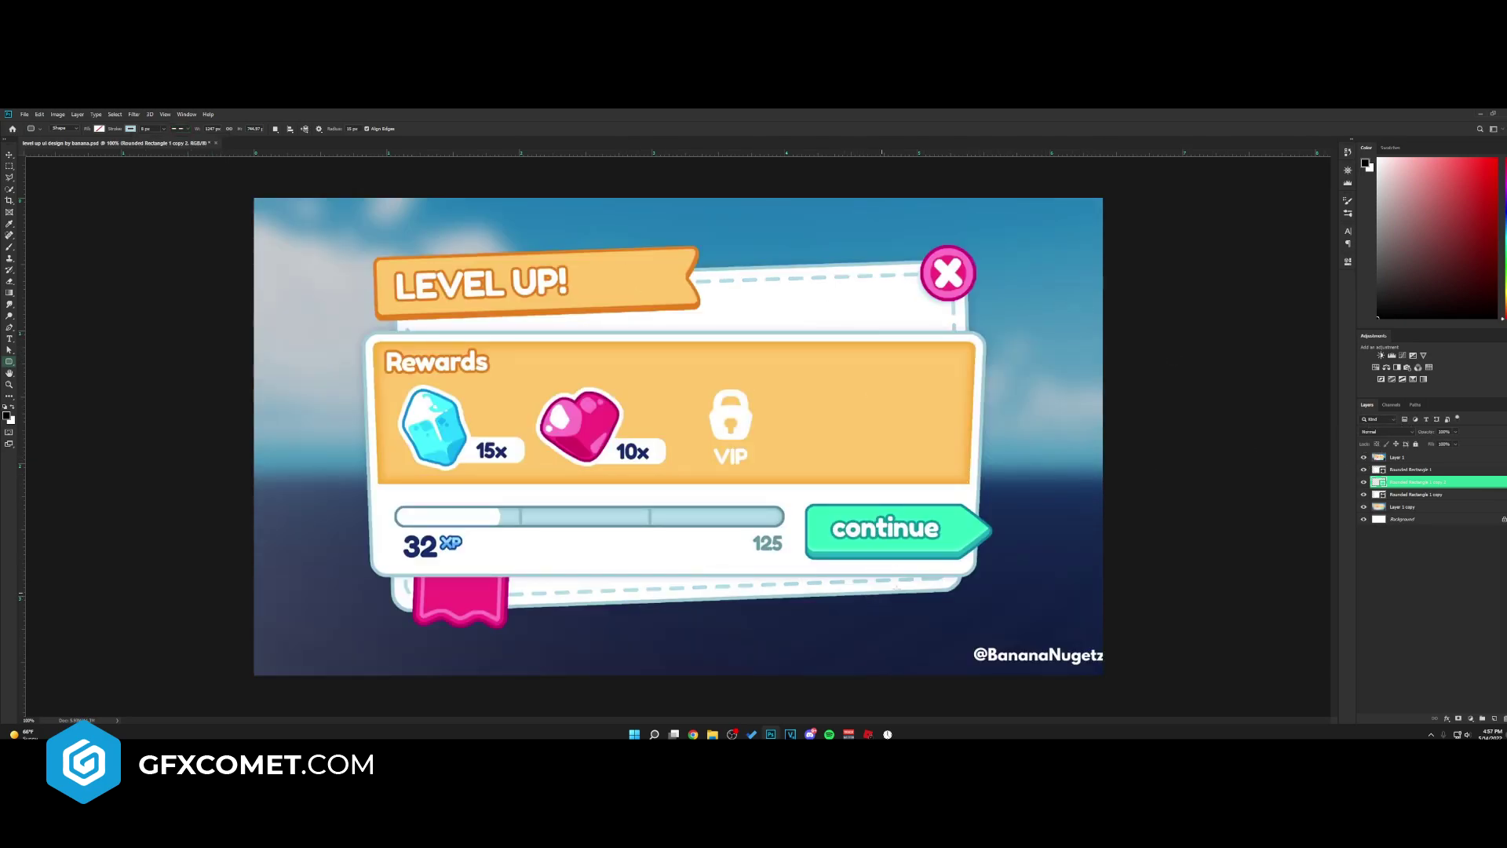
left_click(1364, 457)
key("v")
left_click(1364, 456)
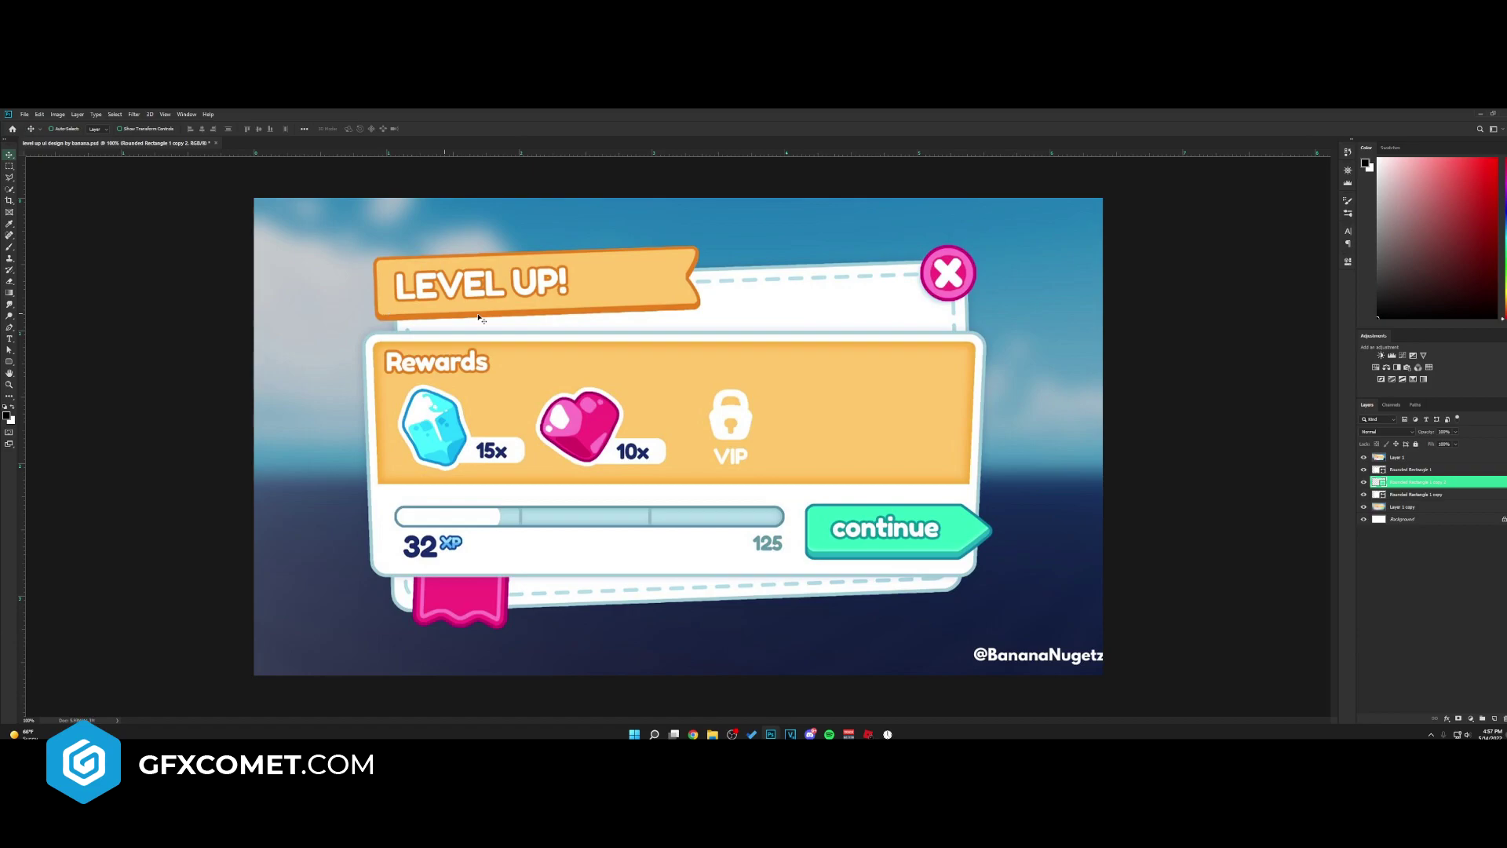
- Add a layer above the reference and set the Pen tool's stroke to the banner's dark orange and fill to its light orange
left_click(1458, 458)
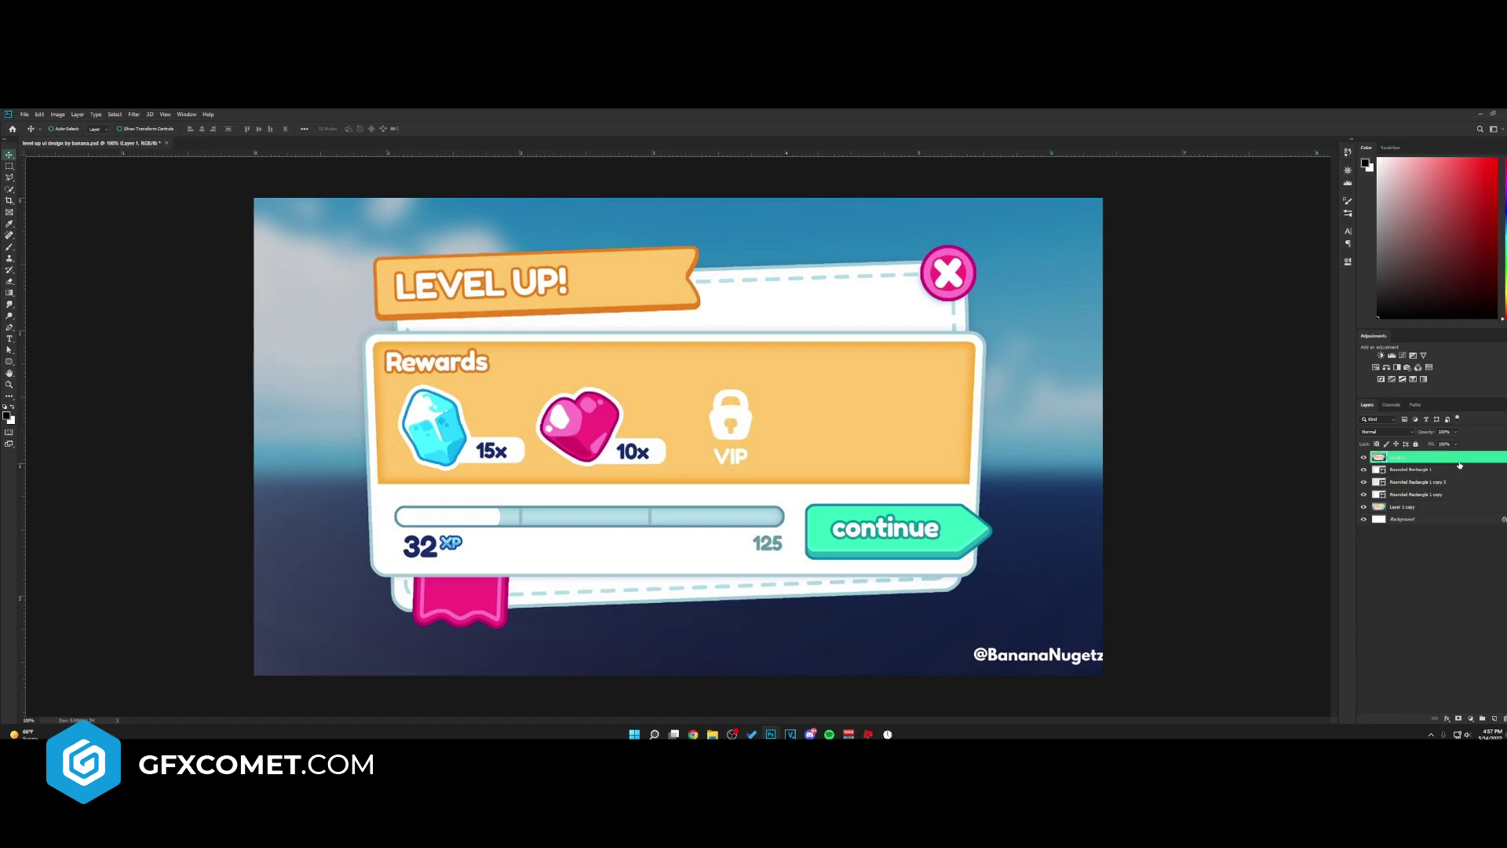
left_click(1493, 718)
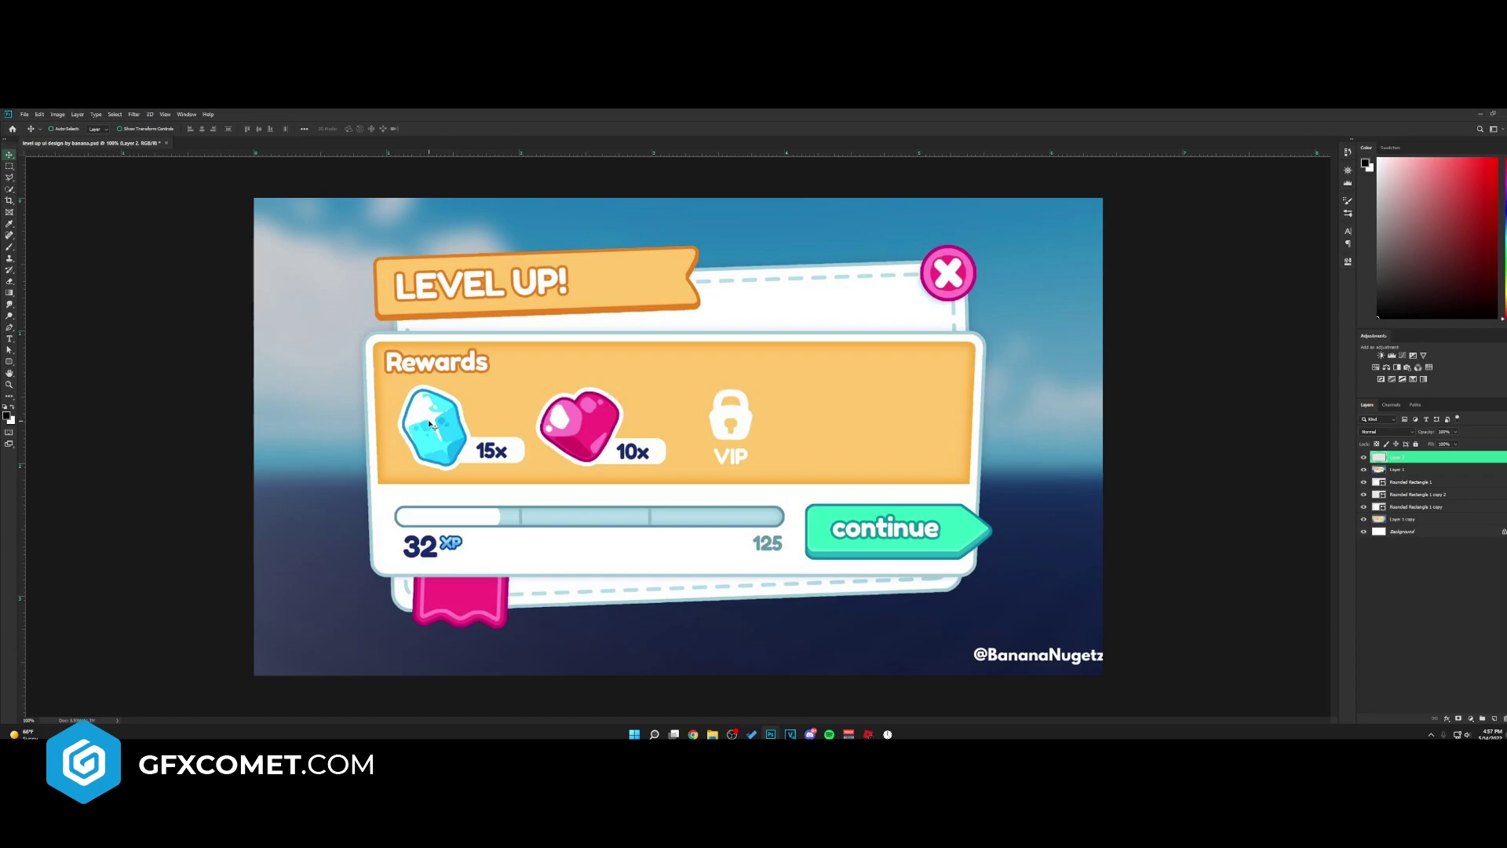
left_click(10, 363)
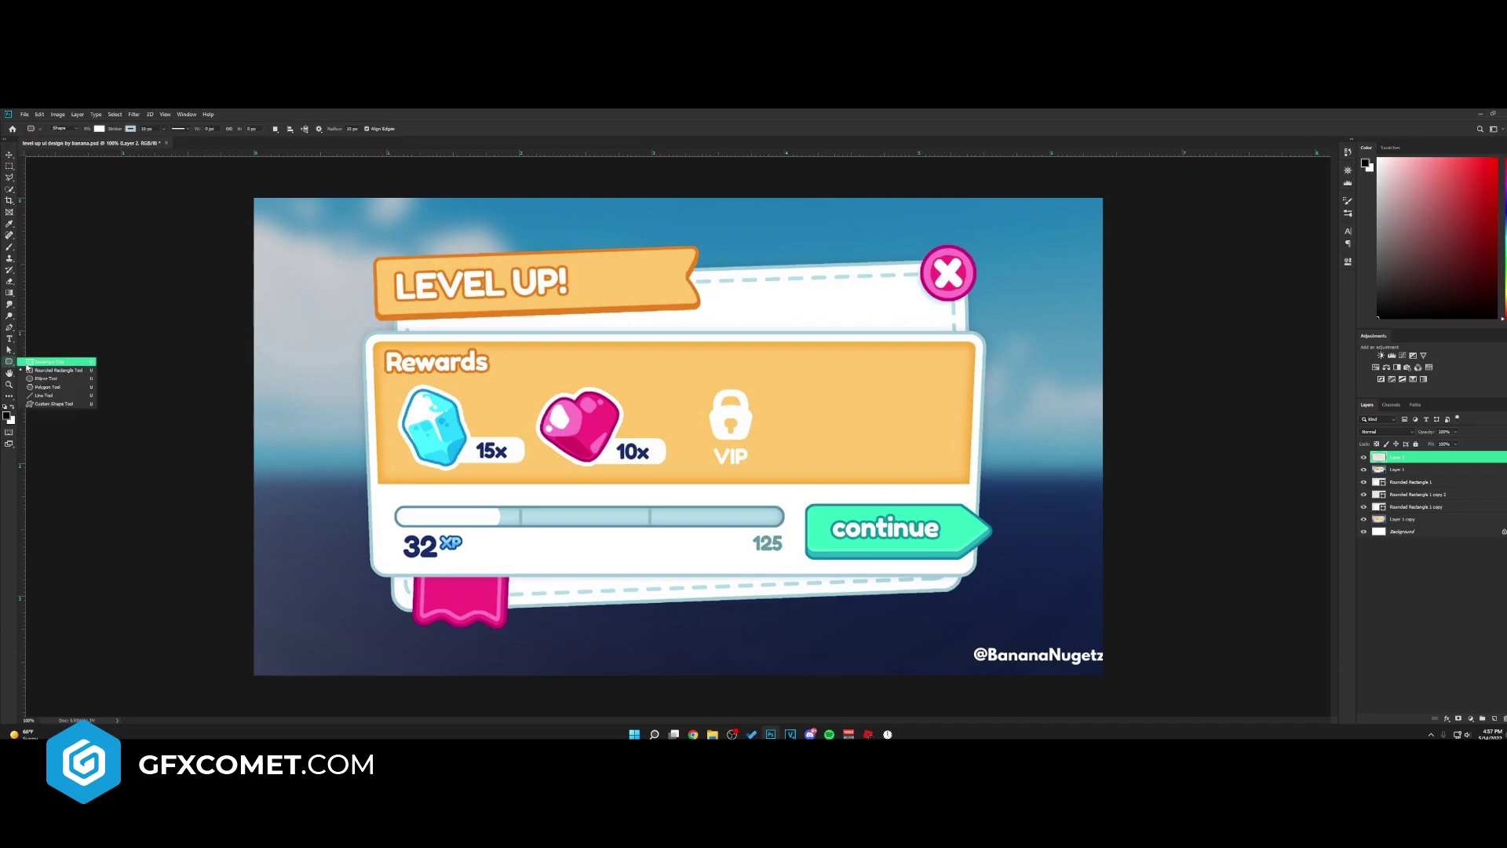
left_click(7, 328)
key("p")
left_click(102, 130)
left_click(101, 131)
left_click(131, 128)
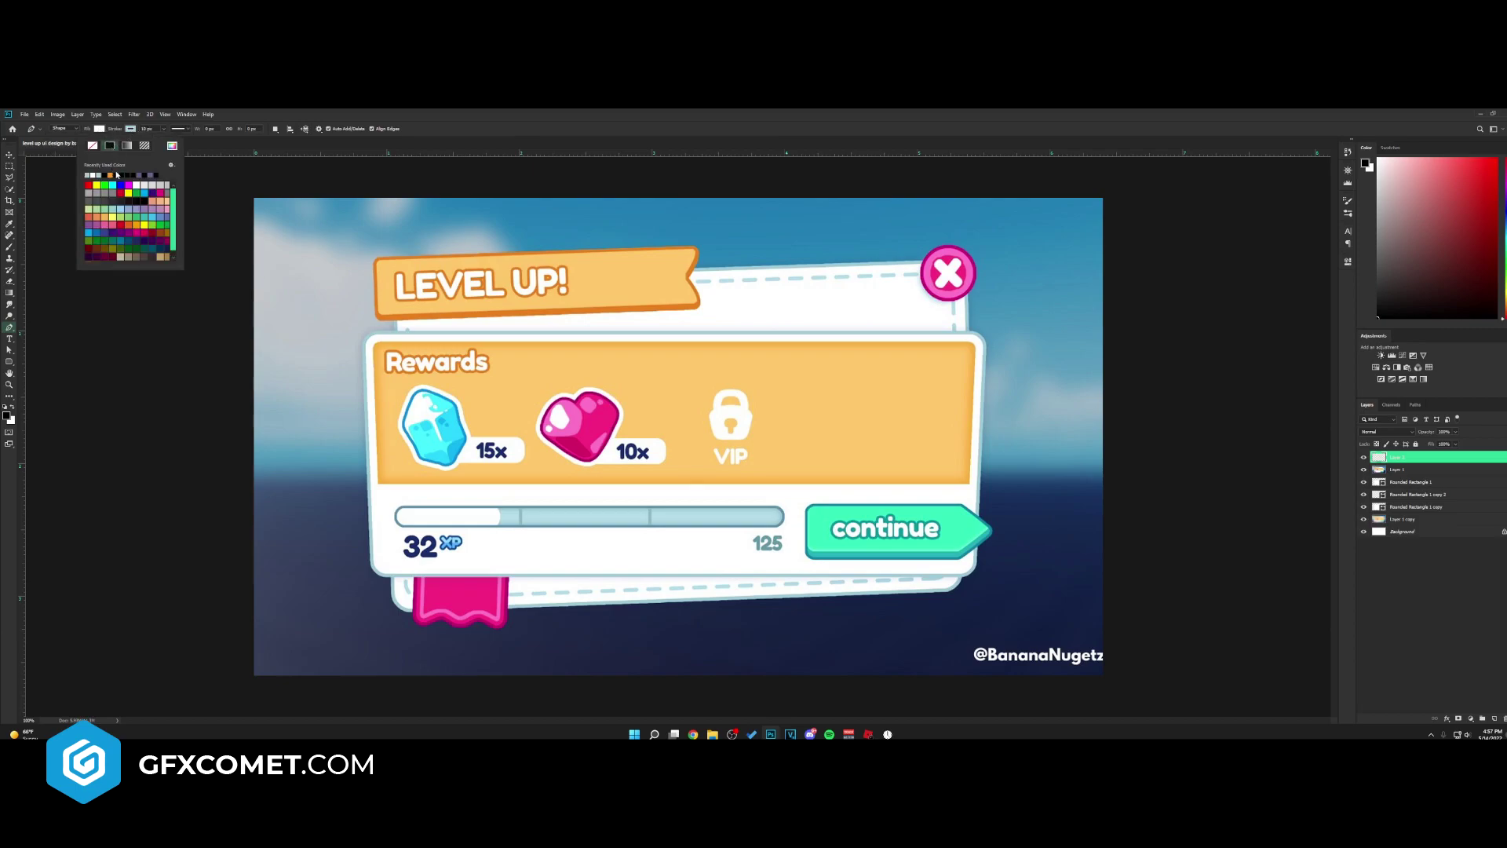
left_click(450, 257)
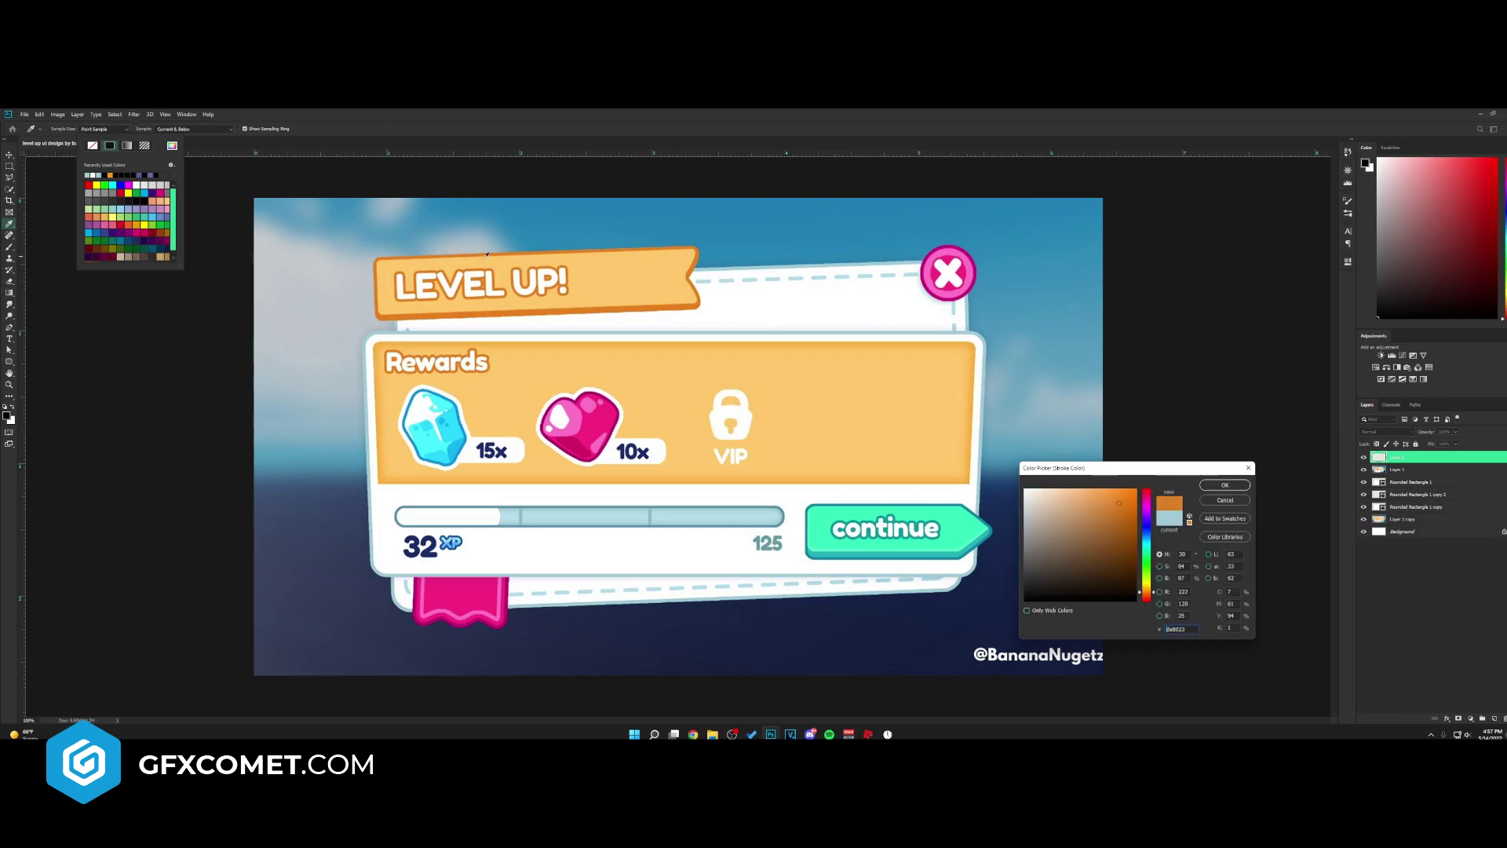
left_click(1221, 487)
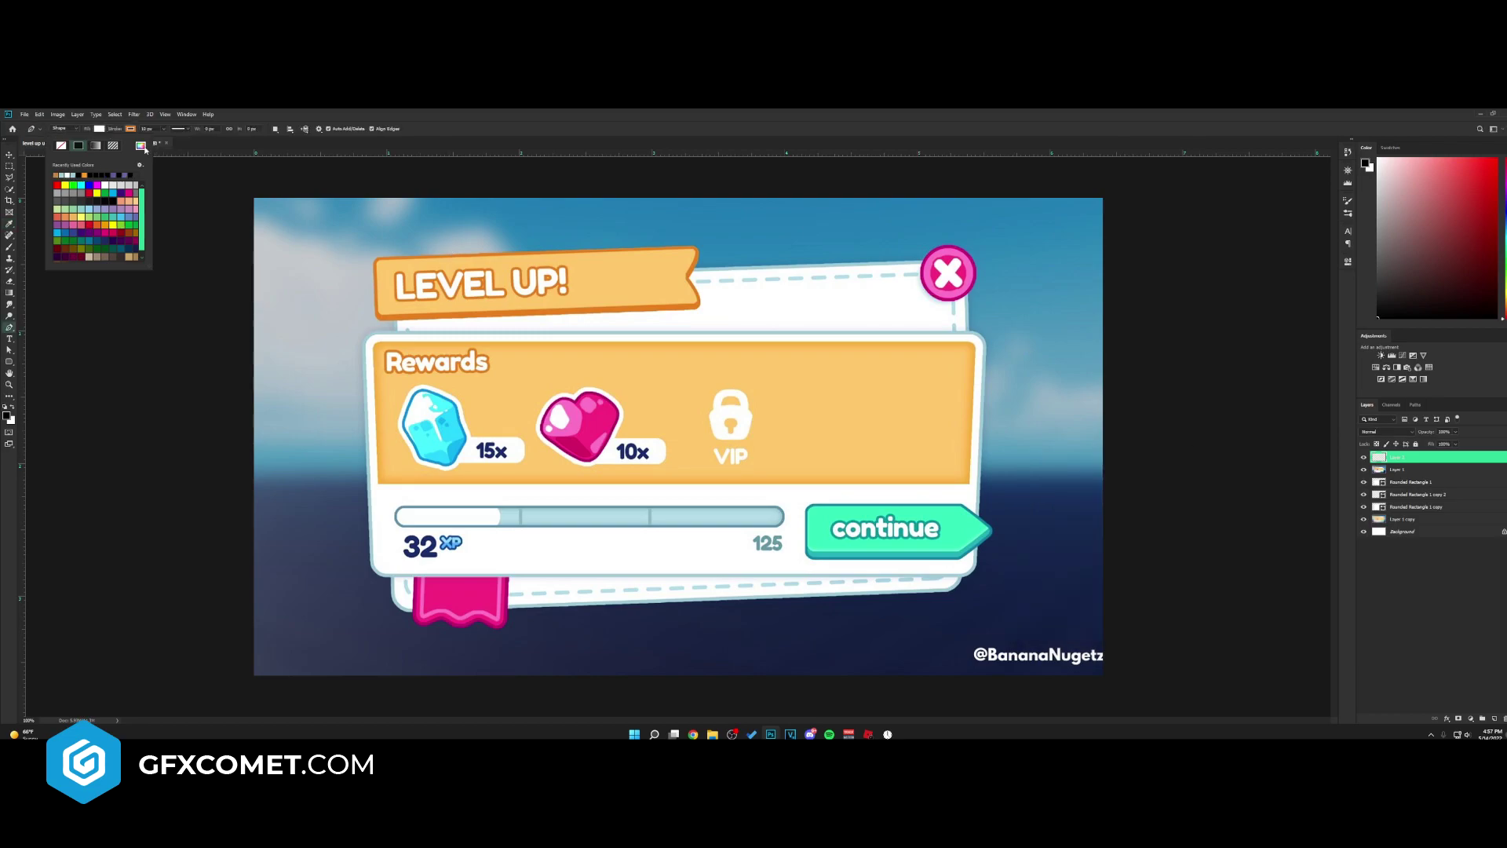
left_click(644, 275)
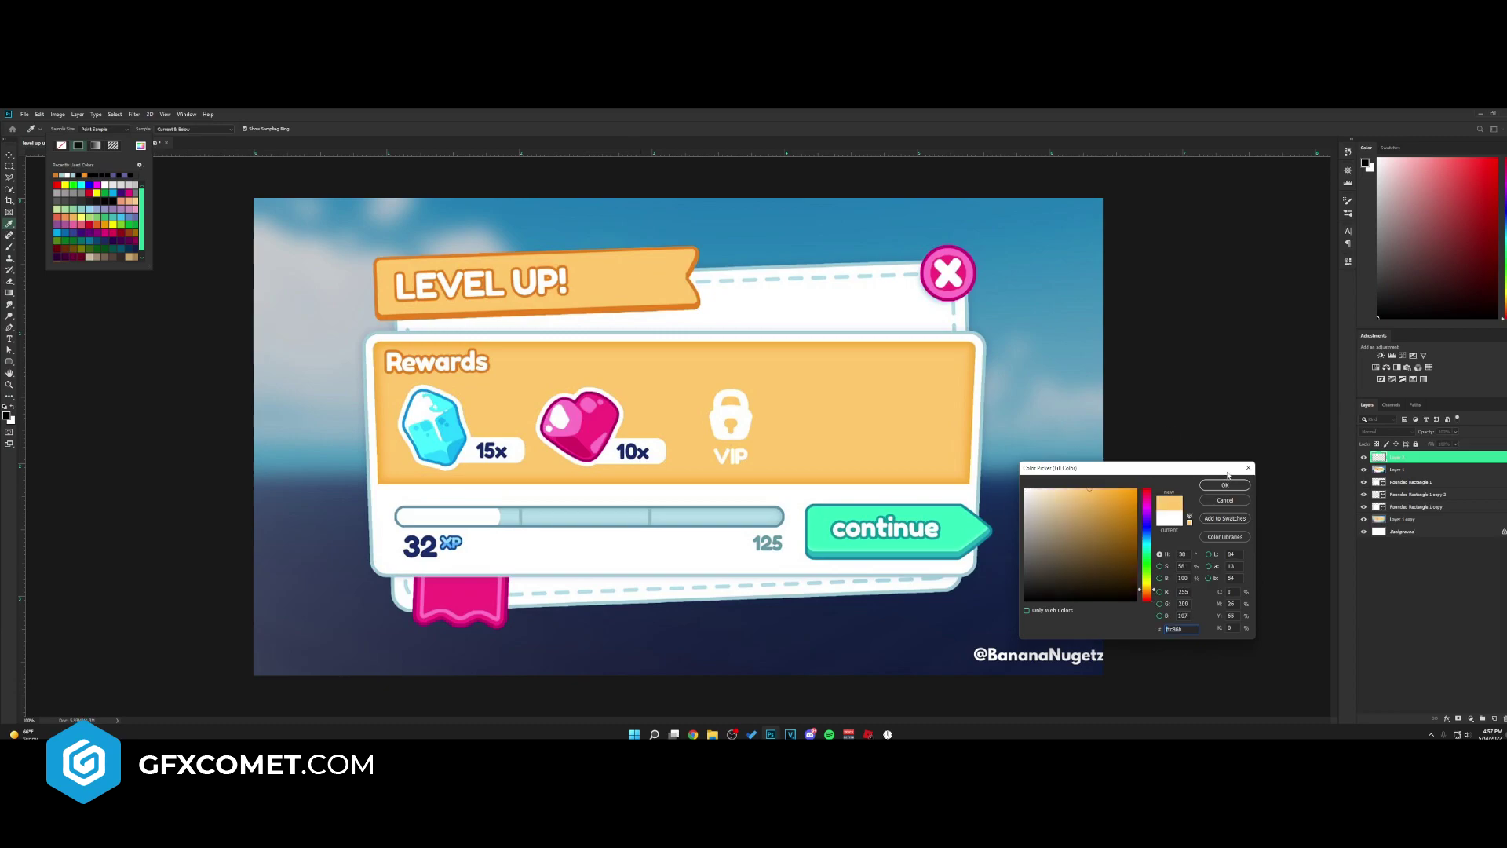
key("Return")
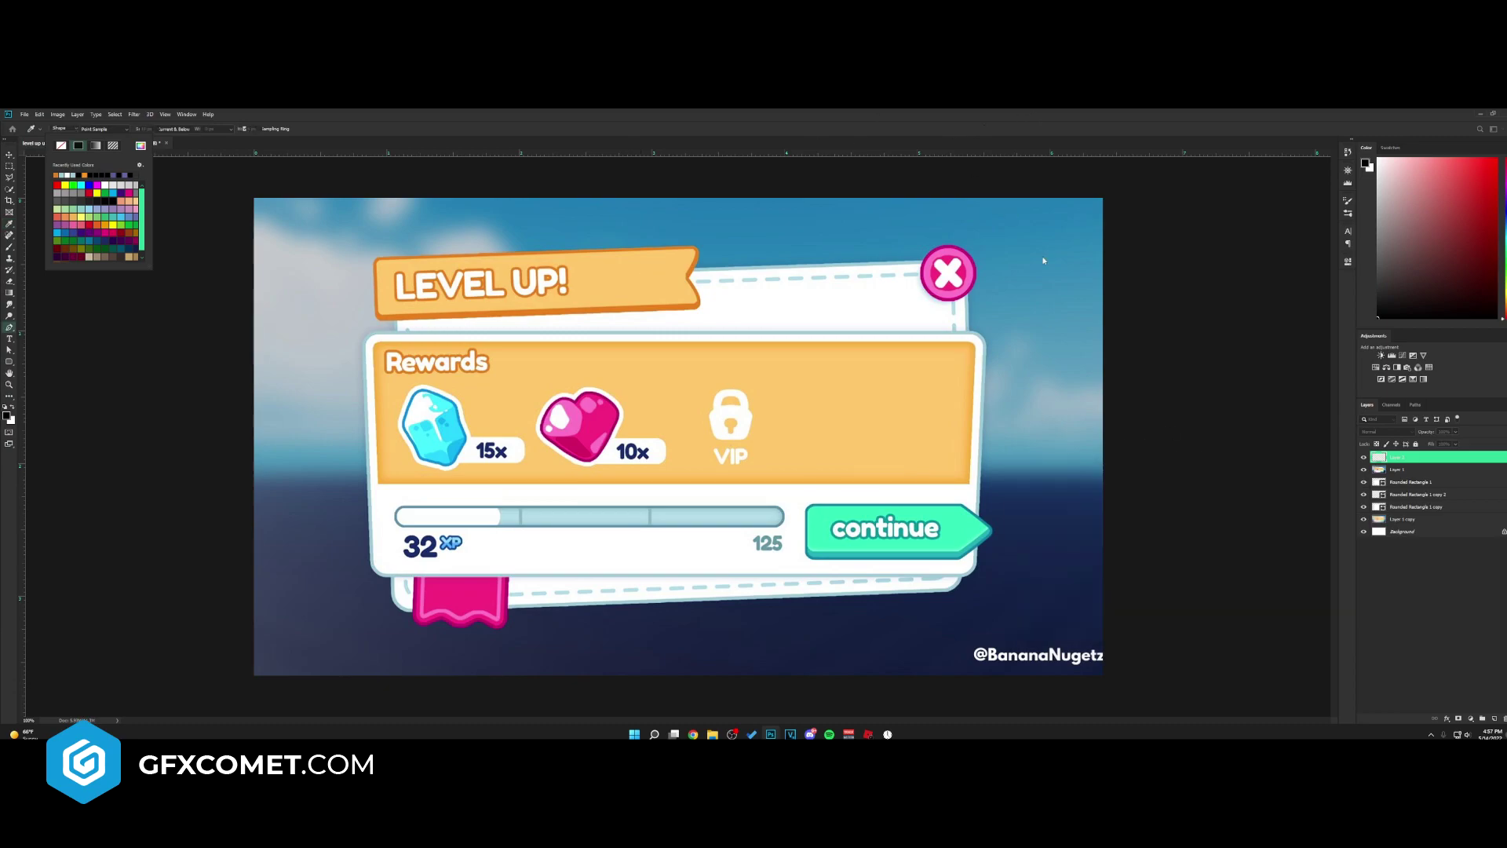
- Trace the reference "LEVEL UP!" banner as a closed pen shape with a notched right end
left_click(378, 264)
left_click(693, 250)
left_click(686, 277)
left_click(699, 308)
left_click(396, 331)
left_click(377, 259)
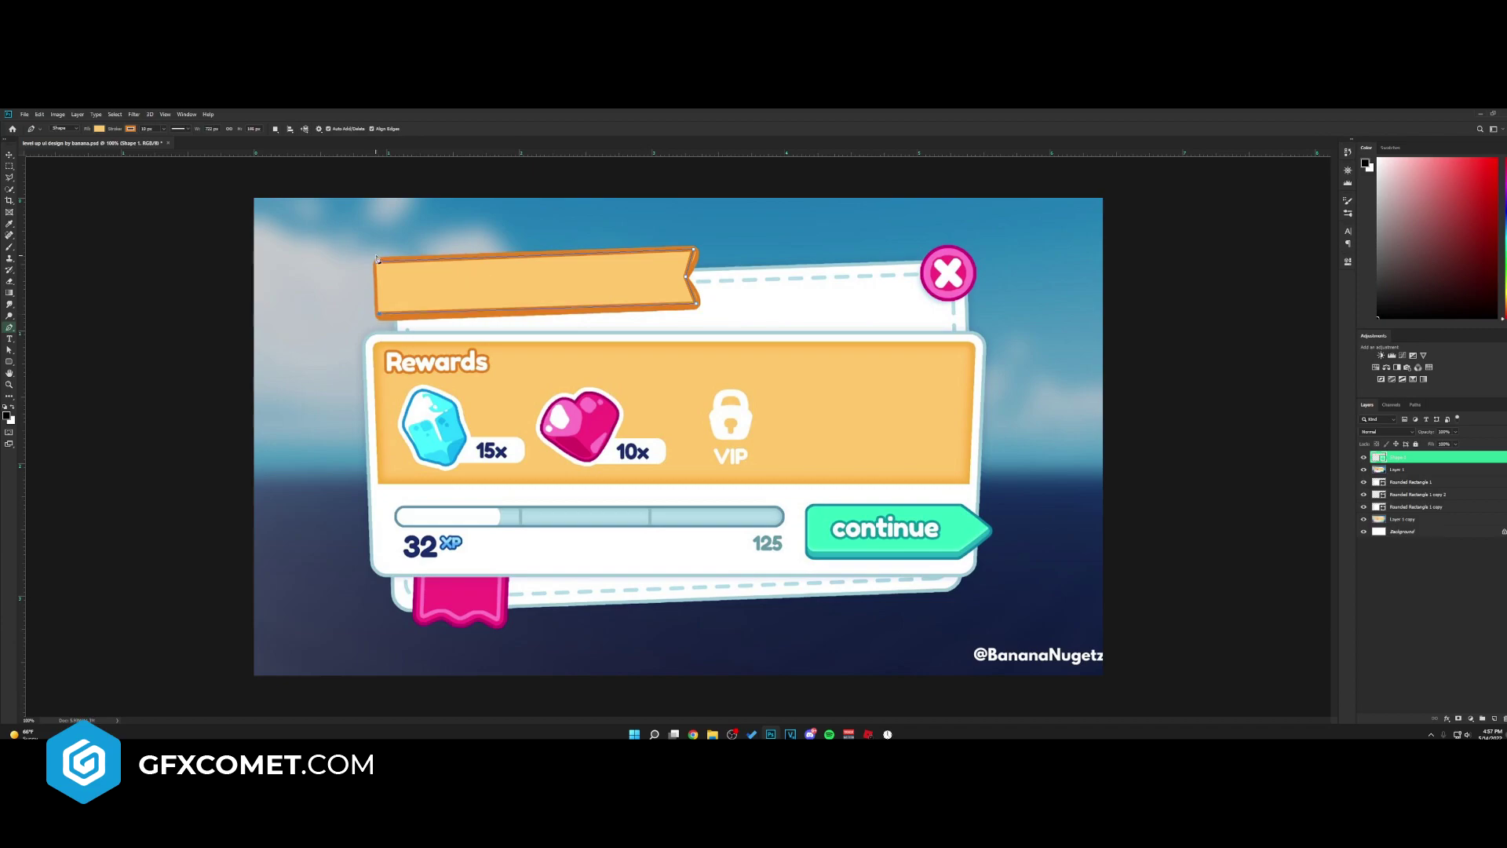
- Move the orange ribbon down clear of the reference banner and adjust its stroke alignment
key("v")
left_click_drag(639, 287, 677, 374)
left_click(9, 361)
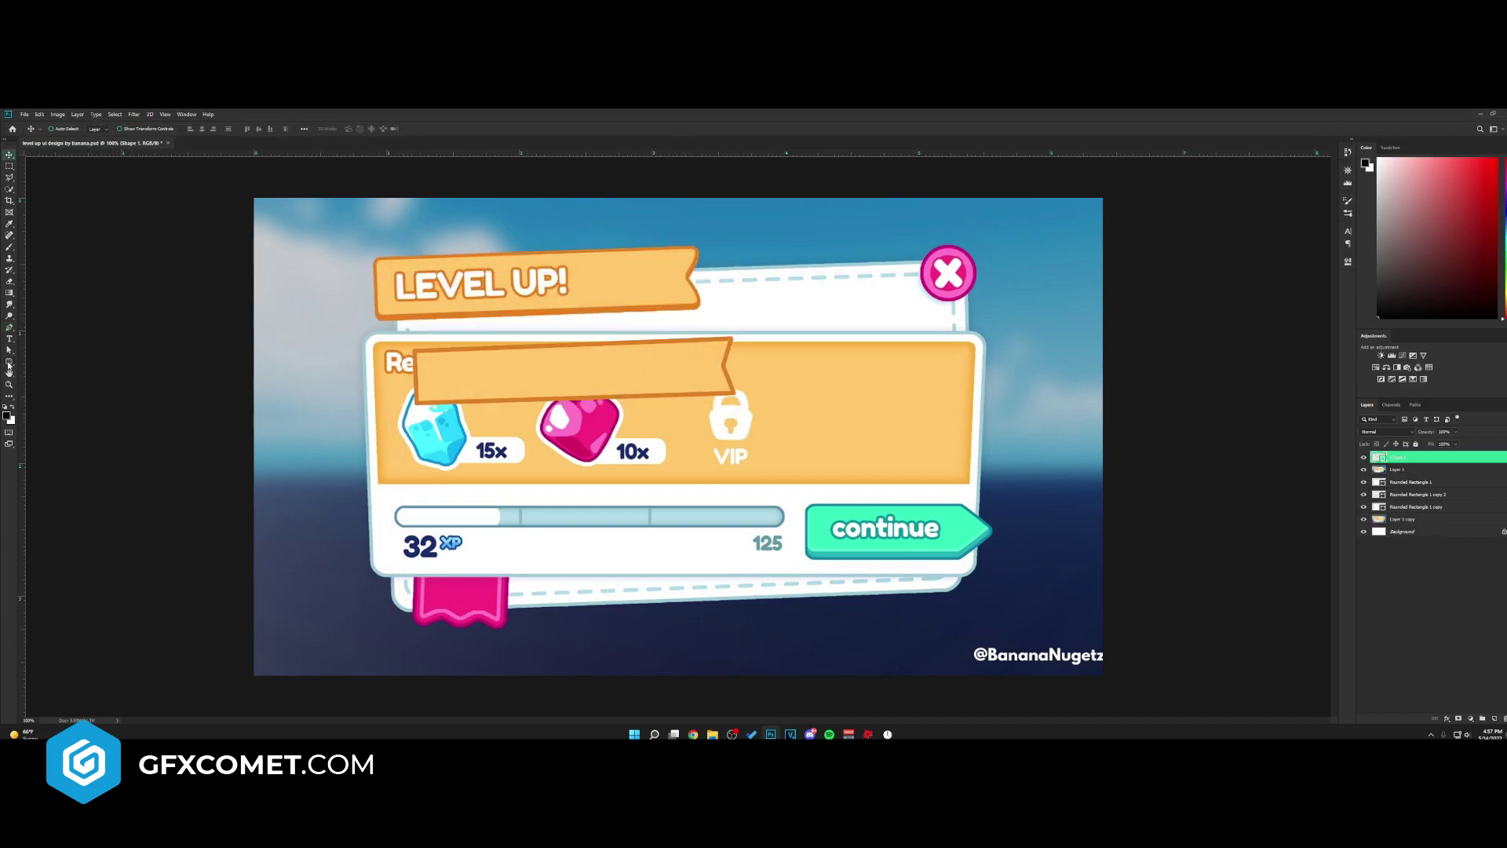
left_click(180, 129)
left_click(190, 223)
left_click(219, 223)
left_click(218, 224)
left_click(154, 225)
left_click(158, 245)
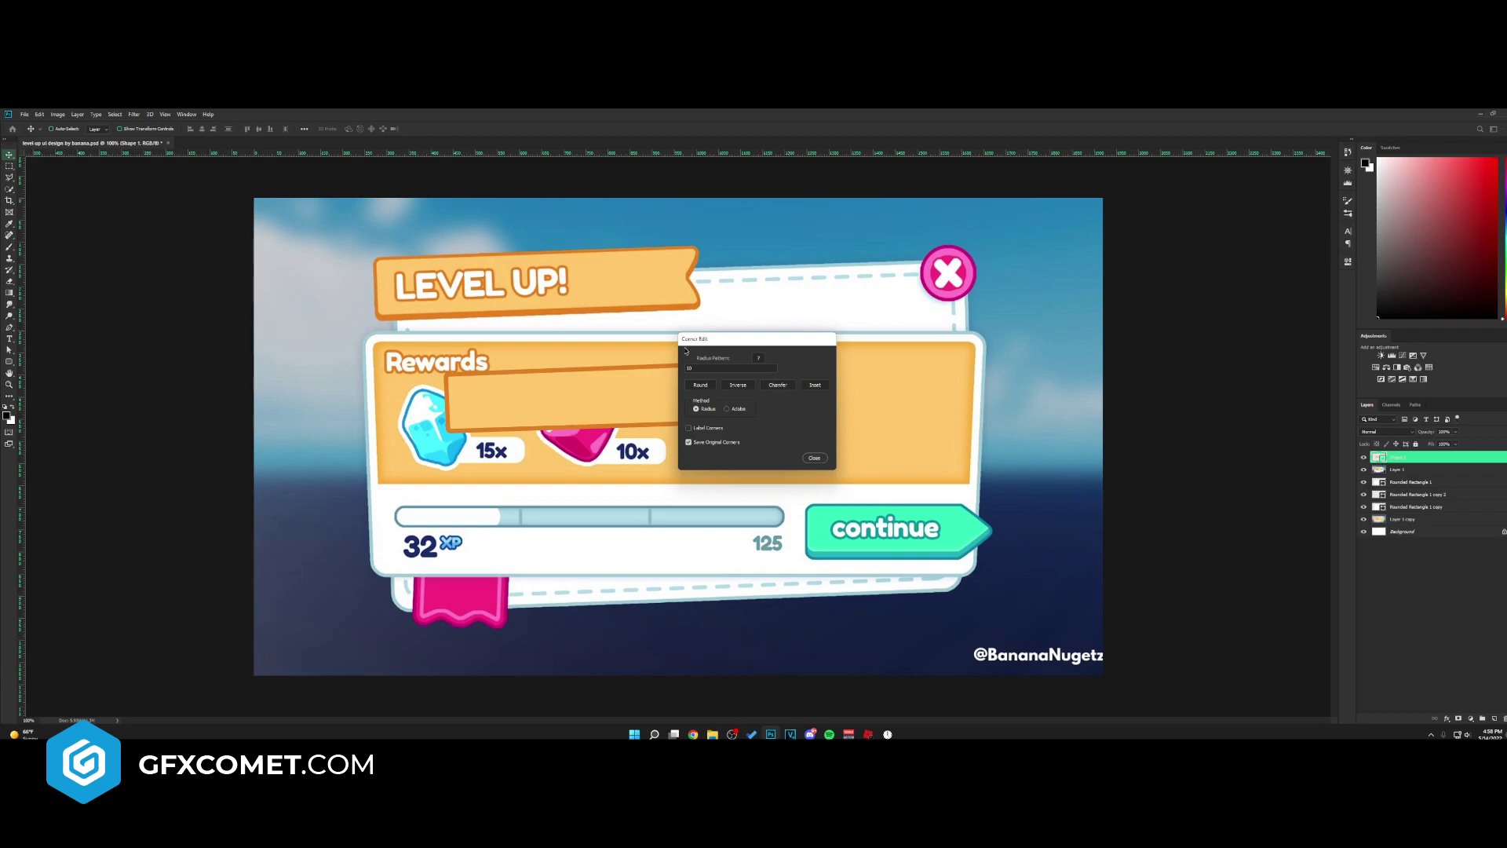
- Round the ribbon's corners with the Corner Edit script's Round option and place the ribbon back over the reference banner
left_click_drag(716, 343, 711, 411)
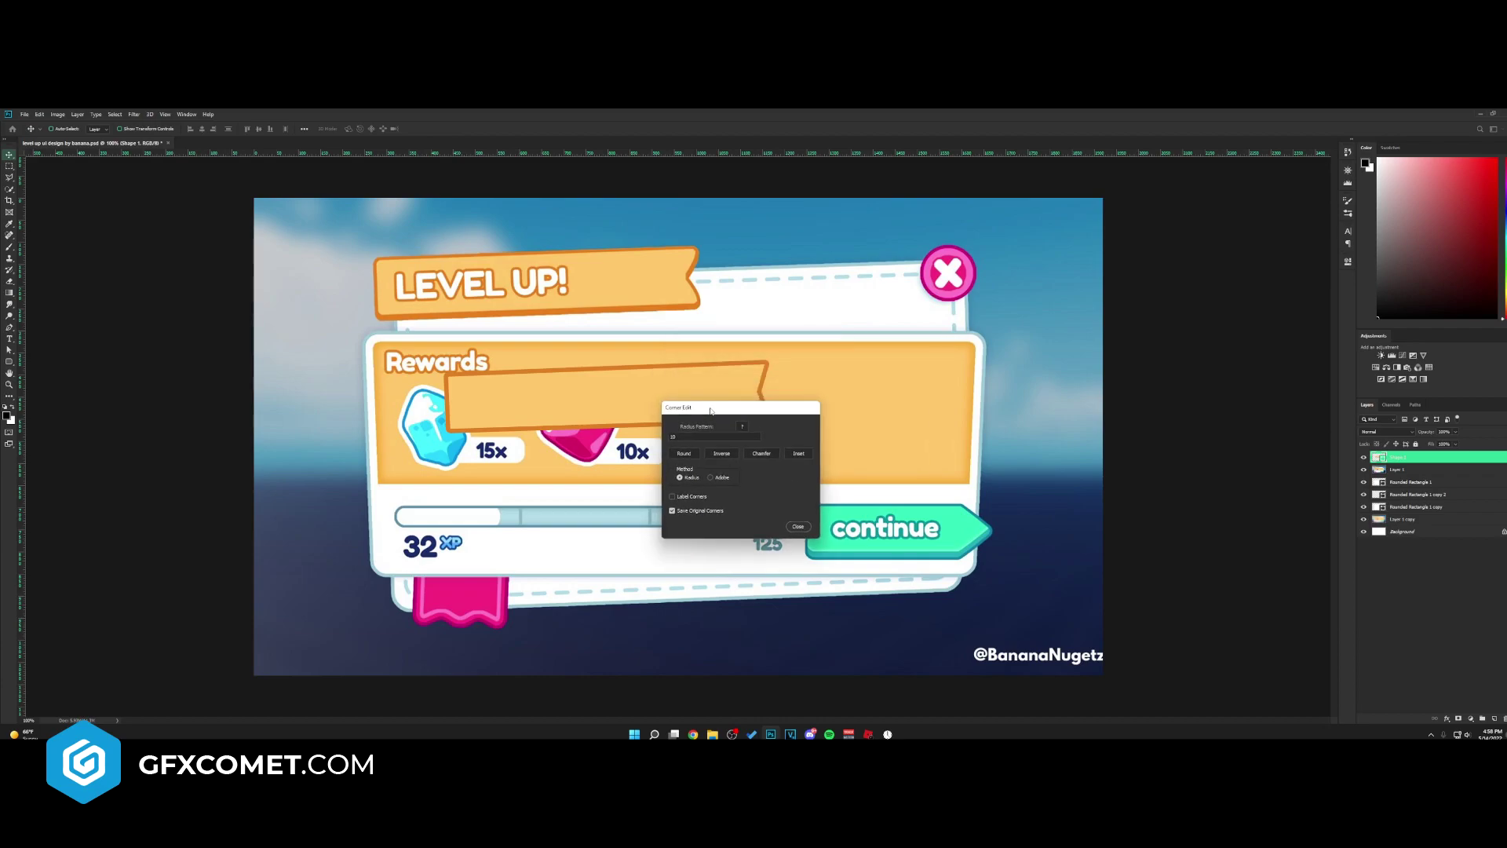
left_click(689, 454)
left_click_drag(606, 313, 683, 311)
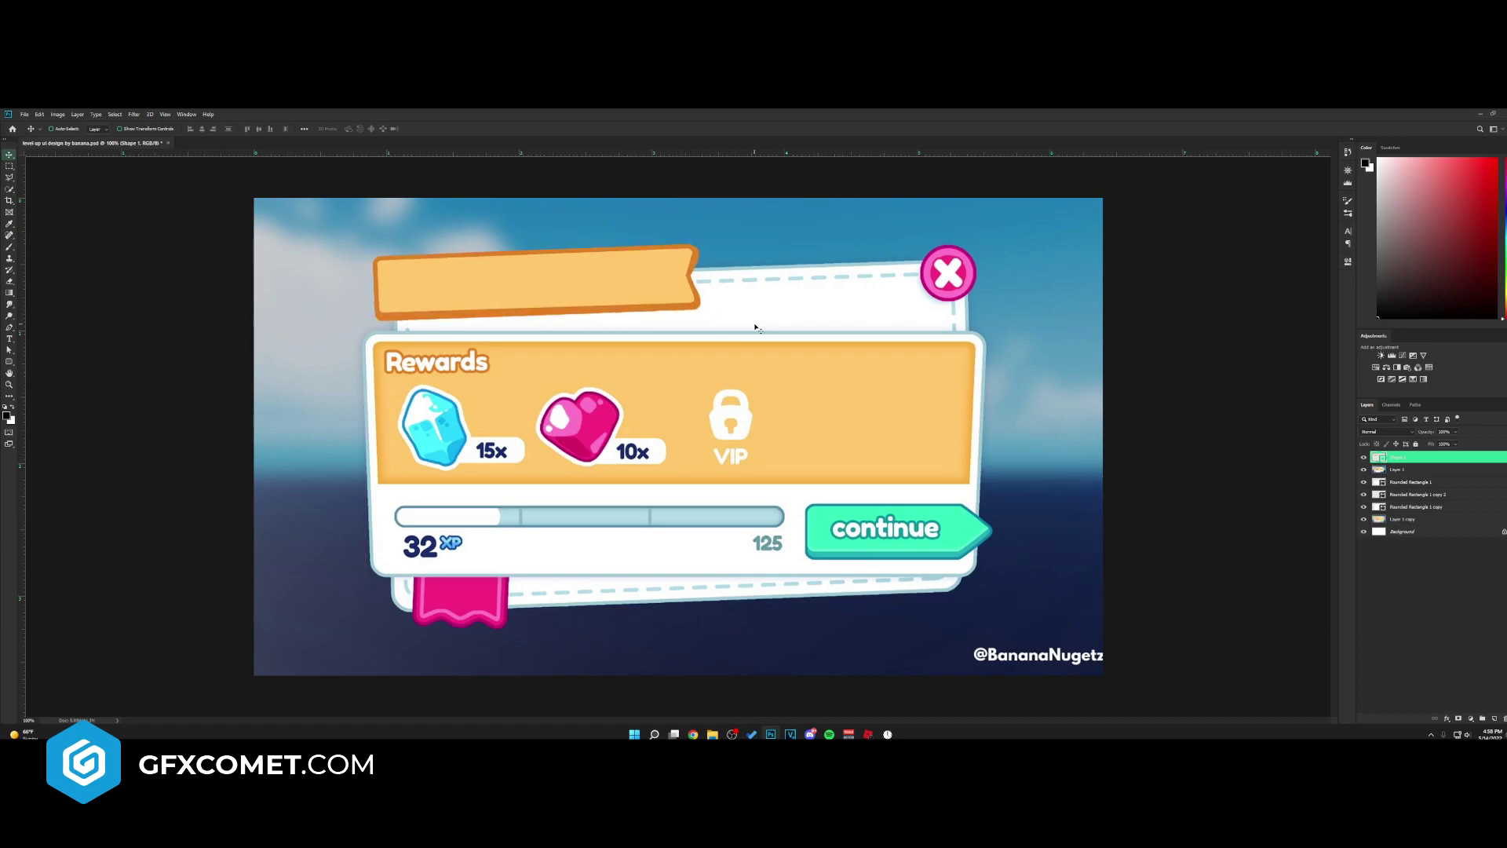
- Check the ribbon without the reference, then move the reference layer above the ribbon and show it
left_click(1363, 470)
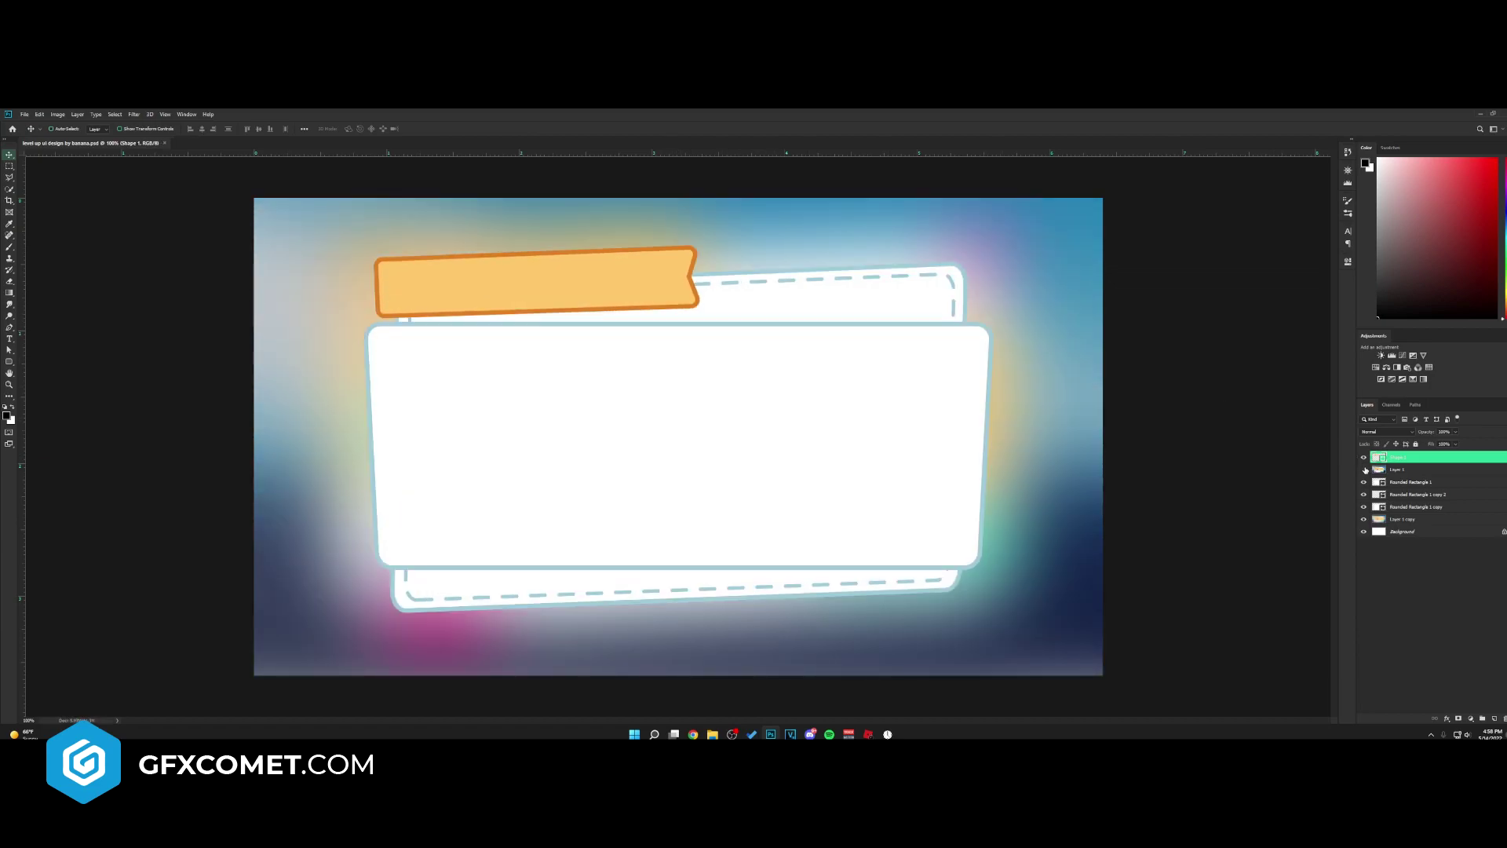
left_click_drag(1401, 472, 1393, 452)
left_click(1364, 457)
- Add the white text "LEVEL UP!" over the Rewards panel, apply a rounded bold font and enlarge it
key("t")
key("x")
left_click(644, 384)
type("LEVEL UP")
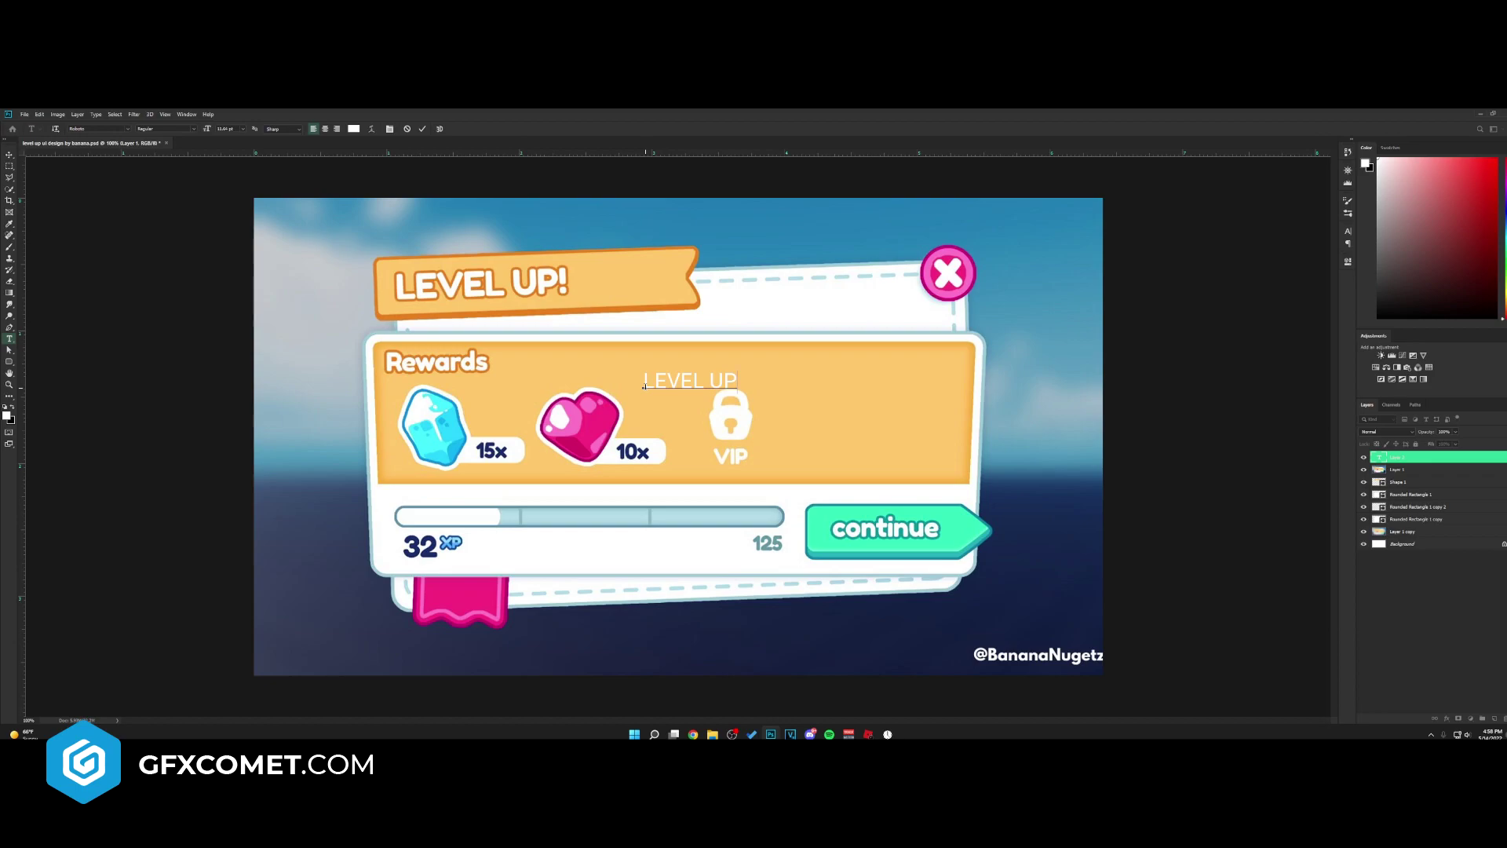
type("!")
key("ctrl+a")
left_click(128, 131)
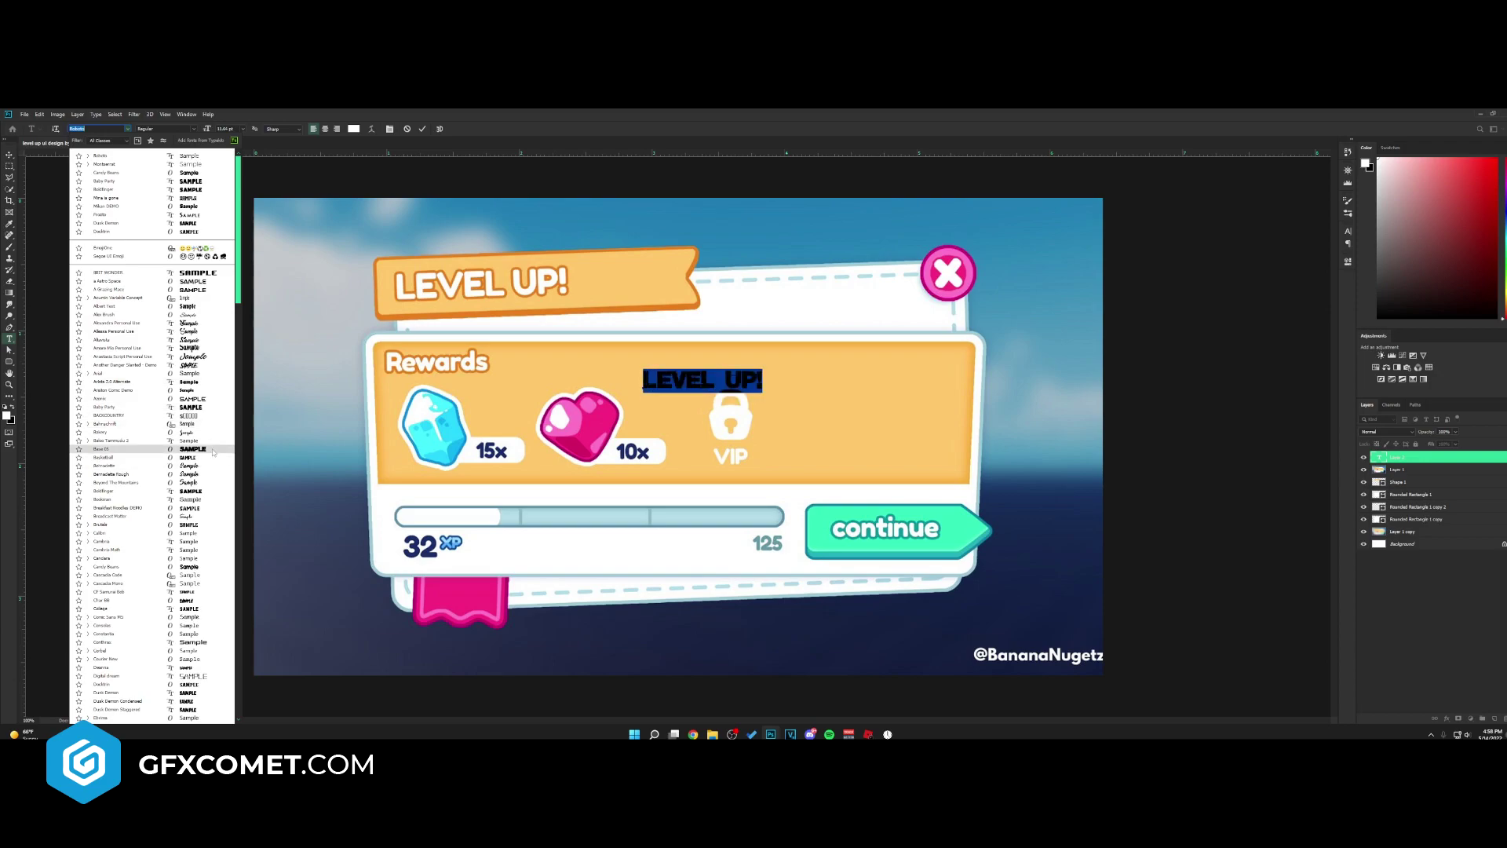
scroll(217, 486, "down", 2)
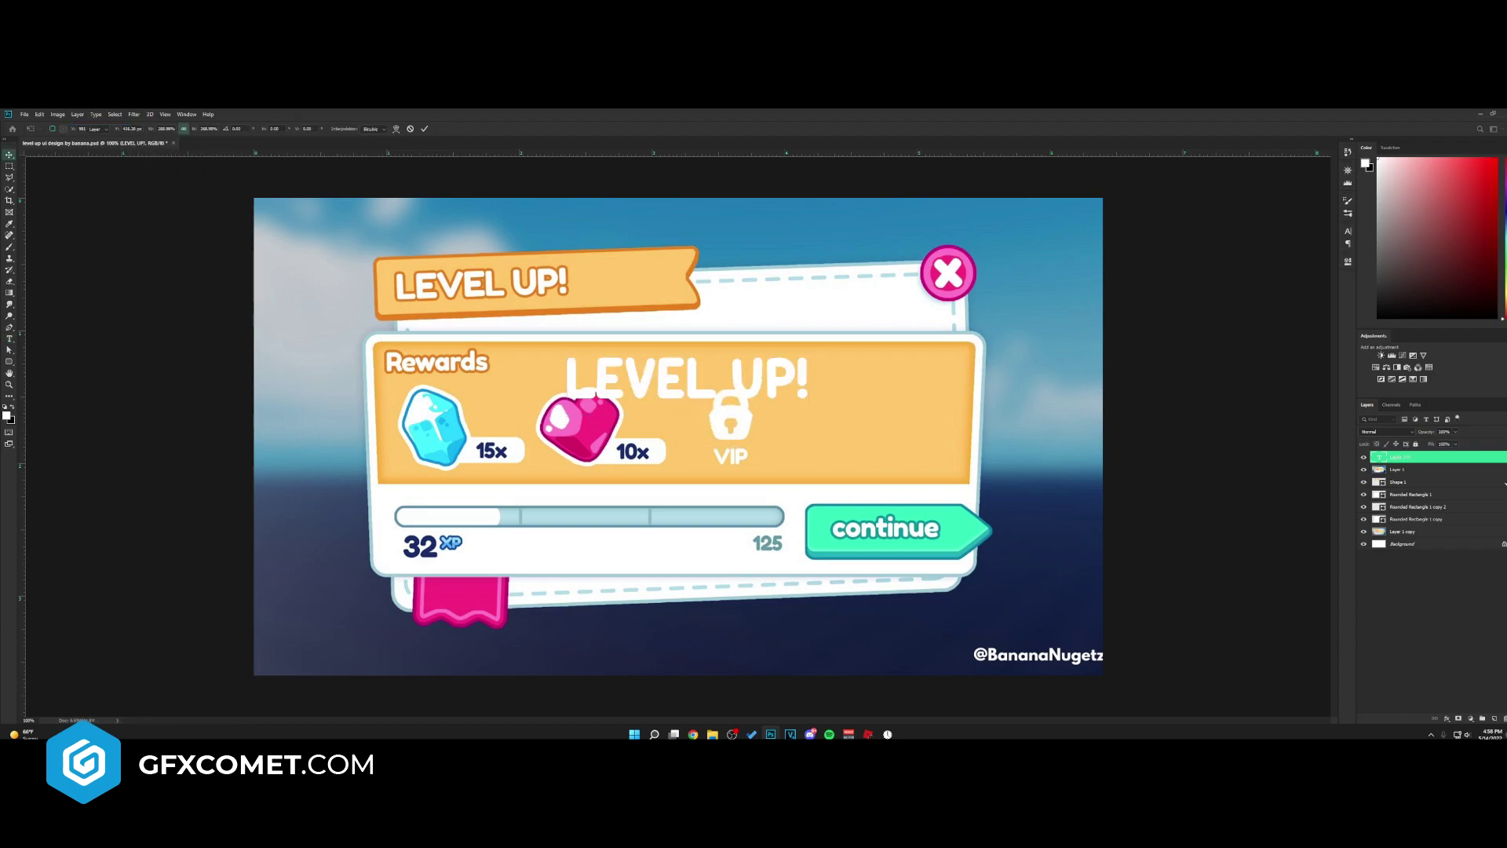
key("Return")
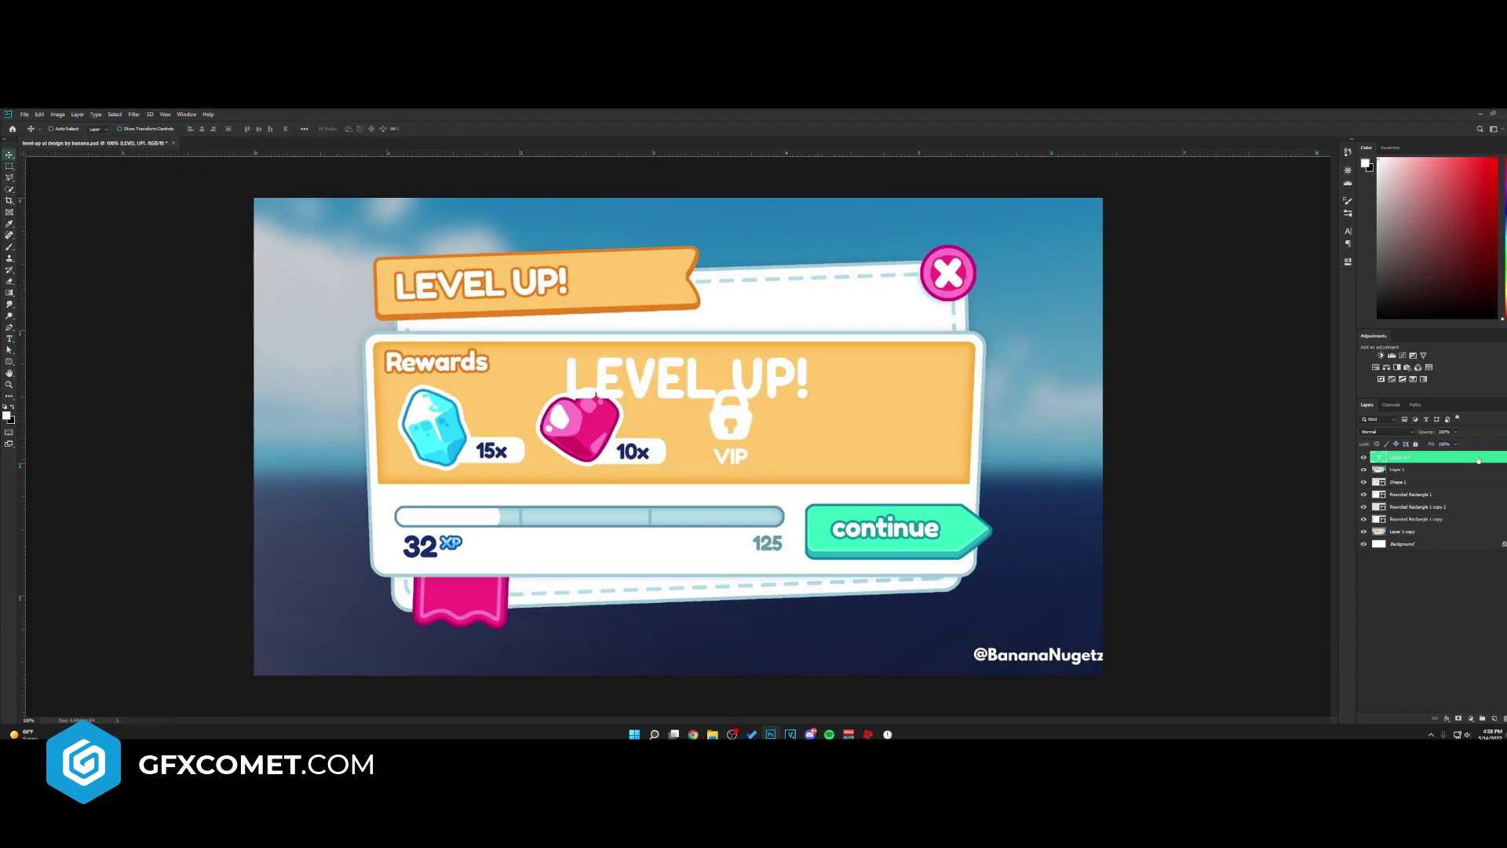
- Give the "LEVEL UP!" text a thin outside stroke in the dark orange sampled from the reference banner's edge
double_click(1478, 461)
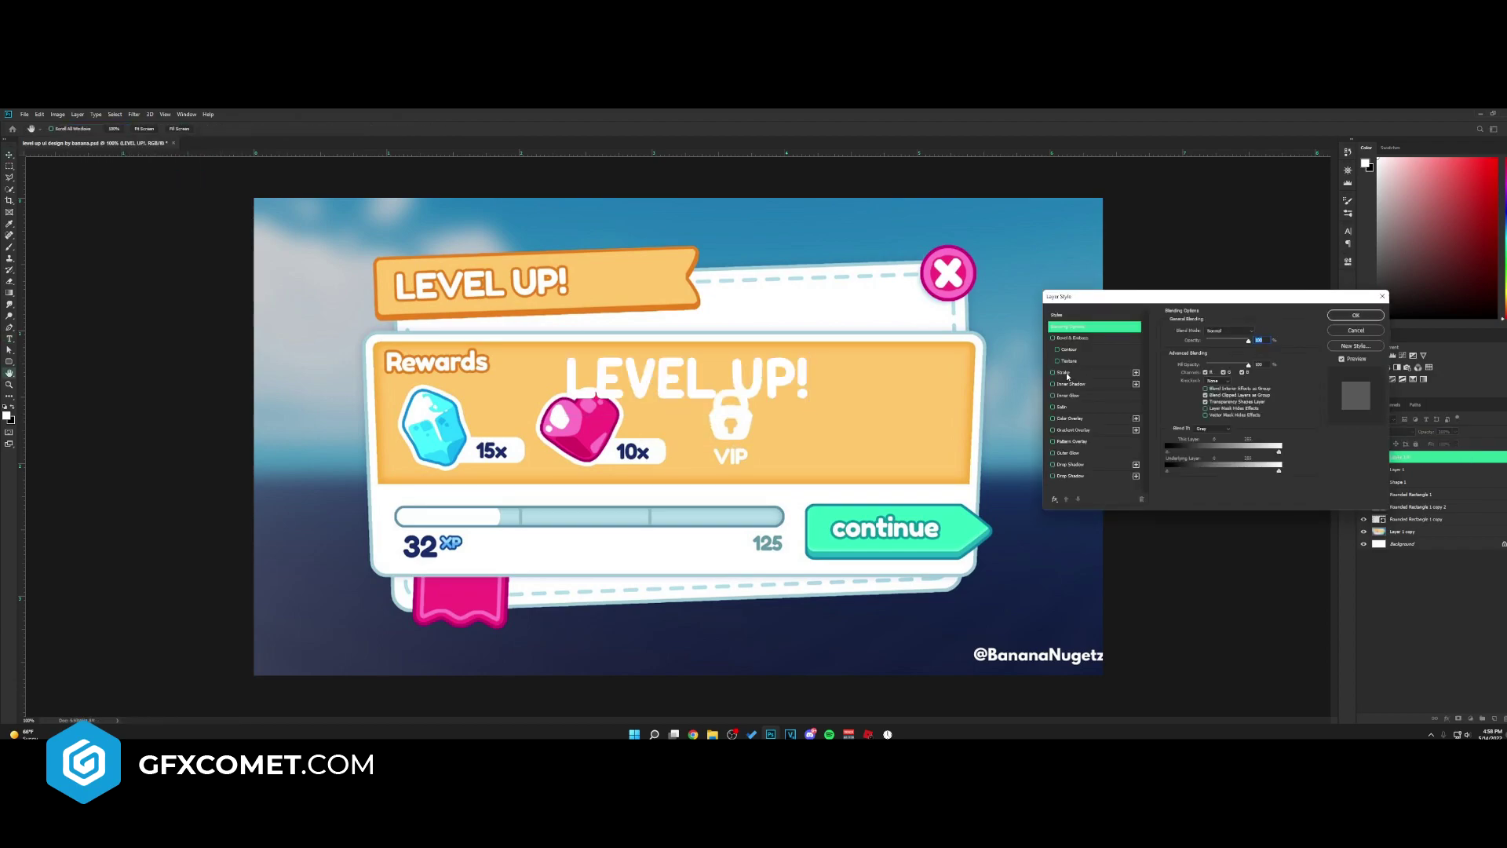
left_click(1066, 372)
left_click(1186, 394)
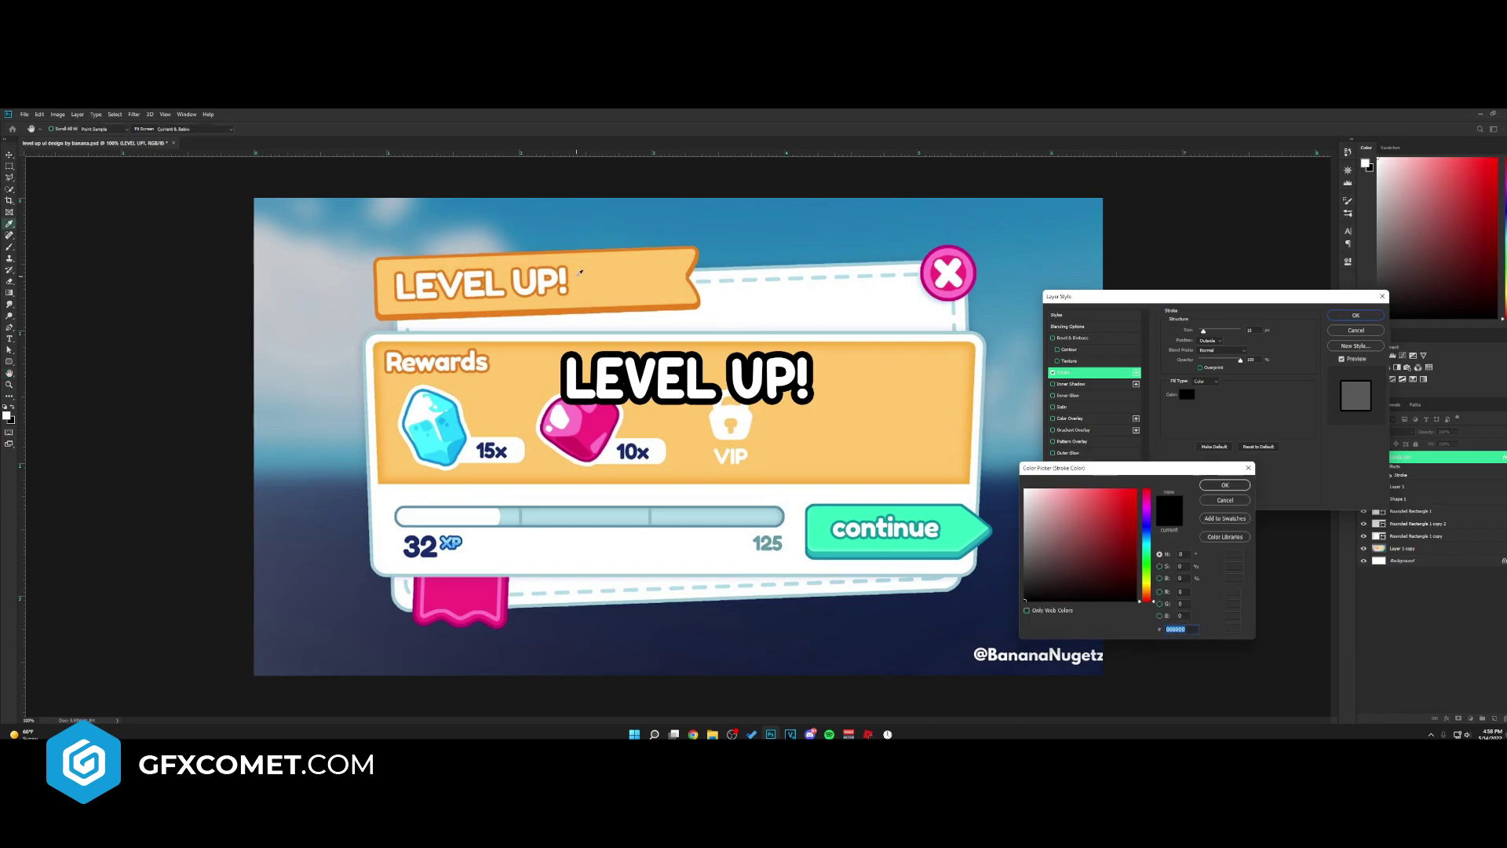
left_click(607, 309)
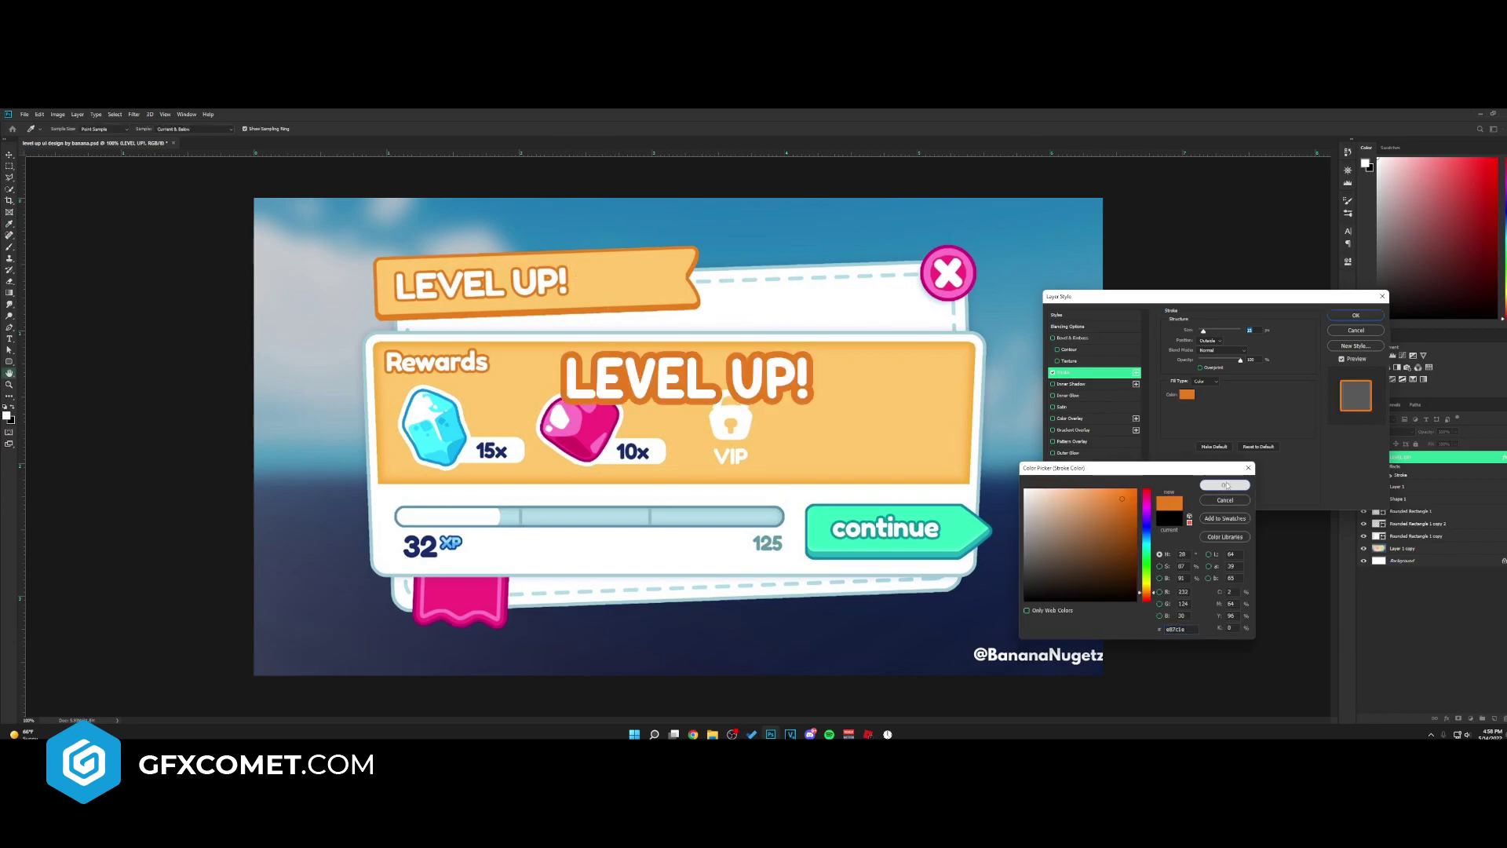
left_click(1225, 485)
left_click_drag(1203, 326, 1201, 330)
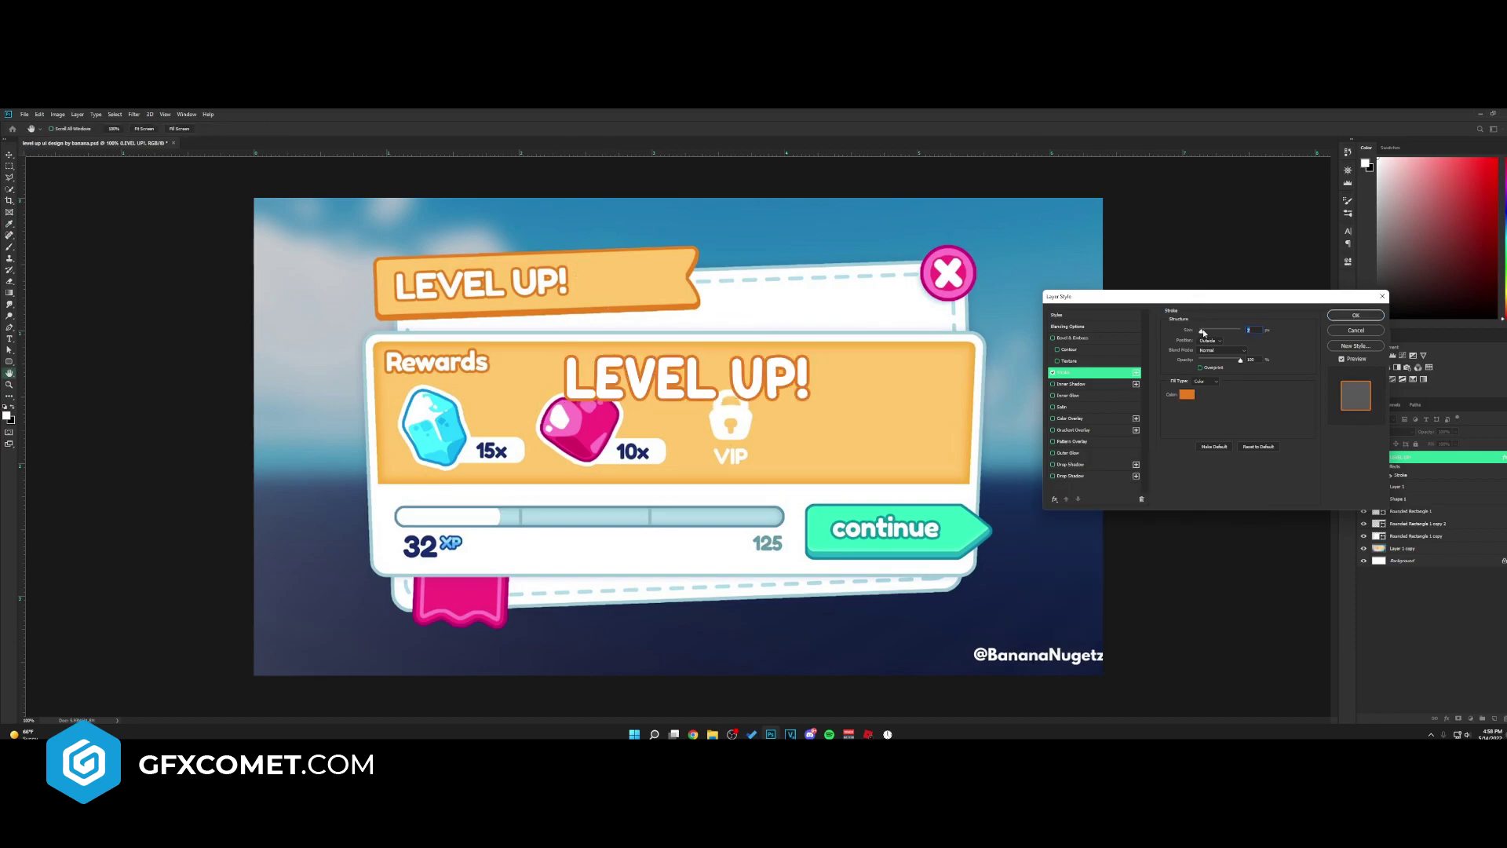
left_click(1356, 316)
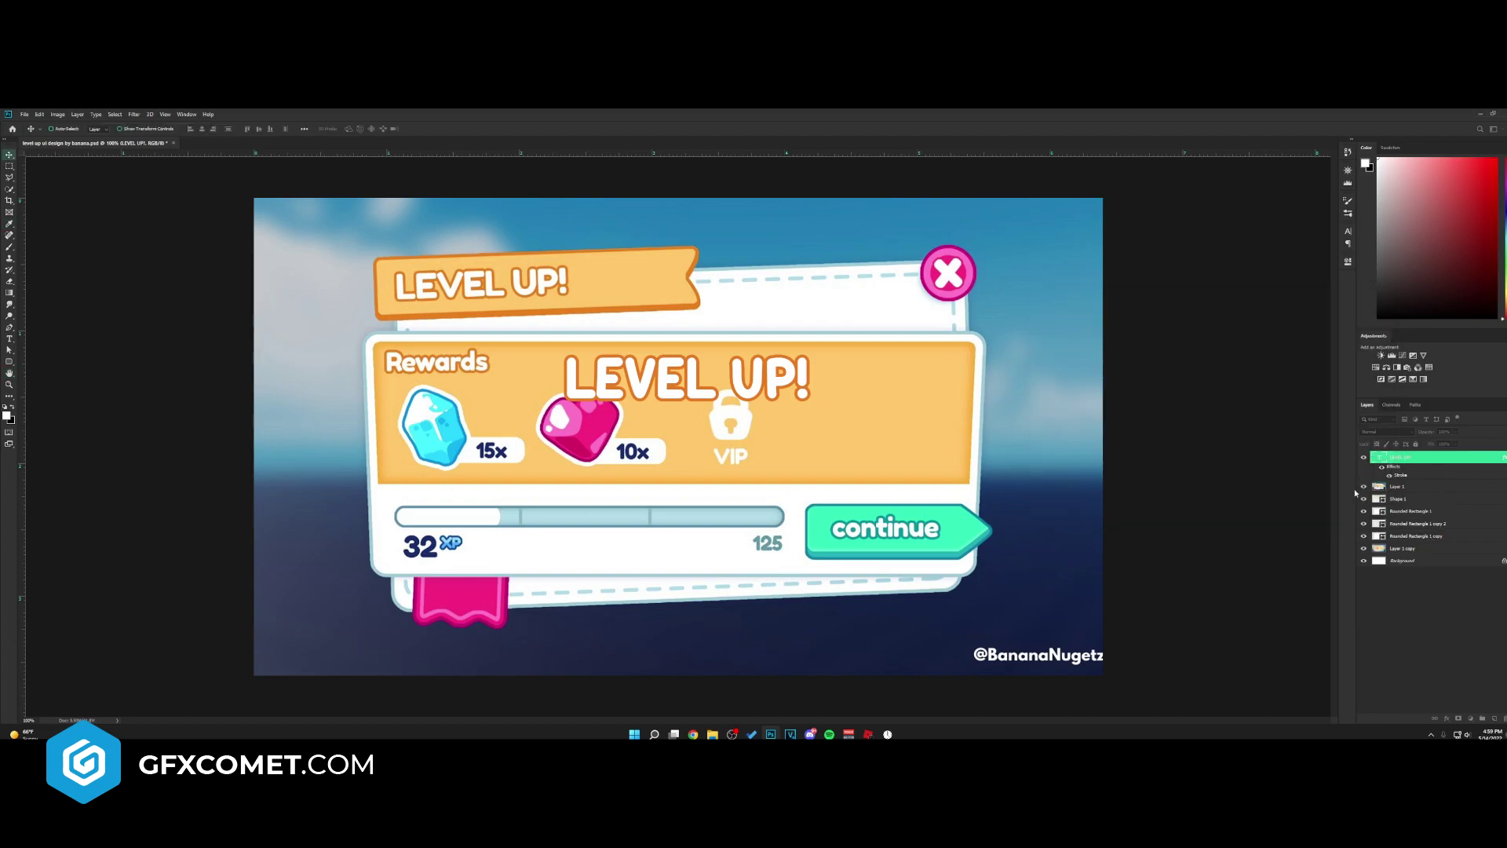
- Hide the reference image, then scale the "LEVEL UP!" text down and place it at the left of the orange ribbon
left_click(1363, 487)
left_click_drag(881, 440, 670, 349)
key("ctrl+t")
left_click_drag(594, 257, 545, 280)
key("Return")
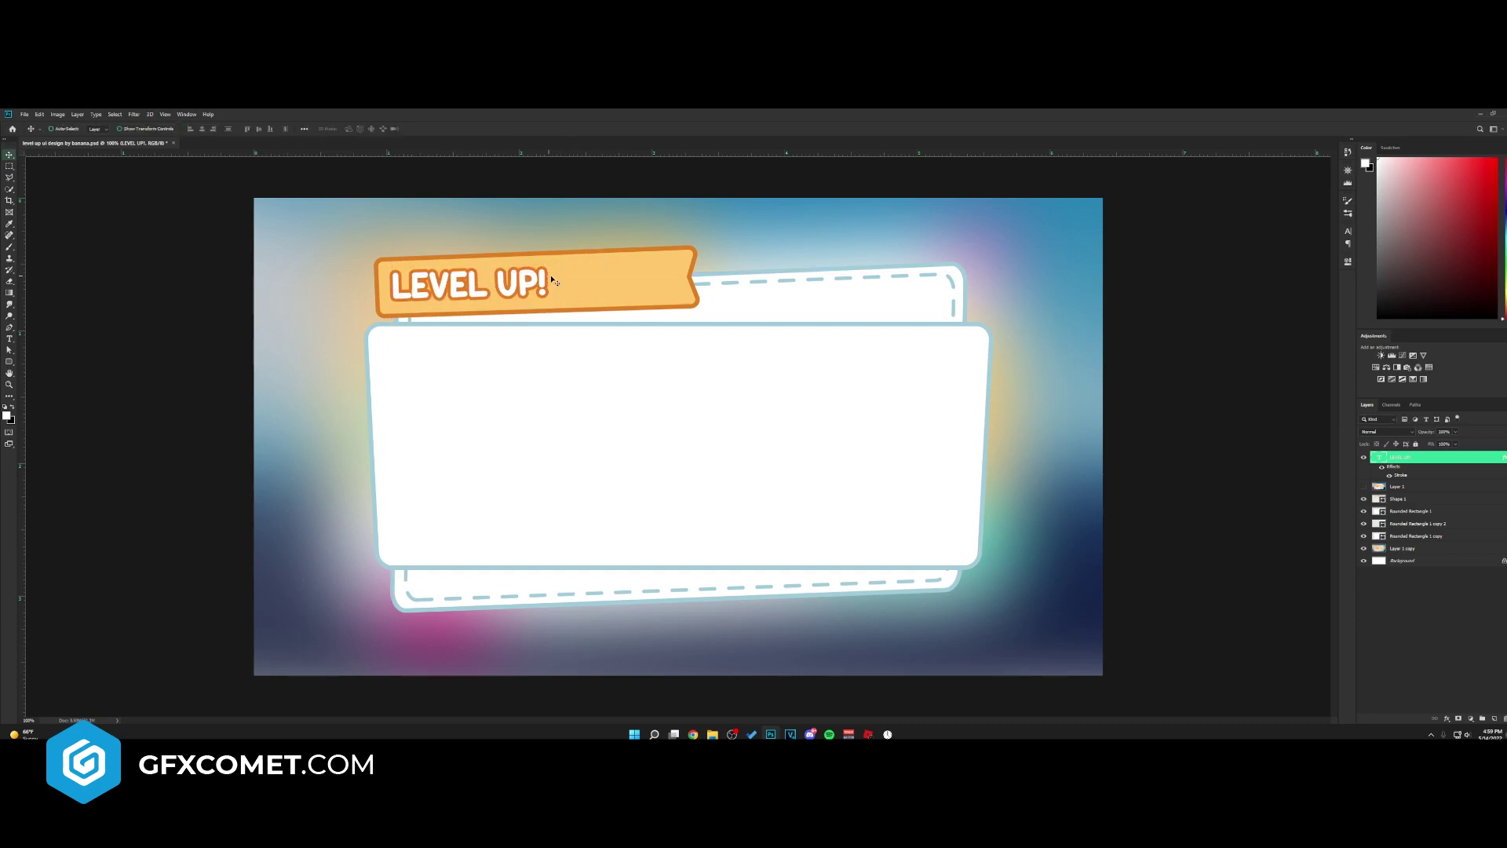
- Give the ribbon shape a Drop Shadow with full opacity and spread, small size, and the dark orange sampled from its edge
left_click(673, 278)
right_click(1436, 506)
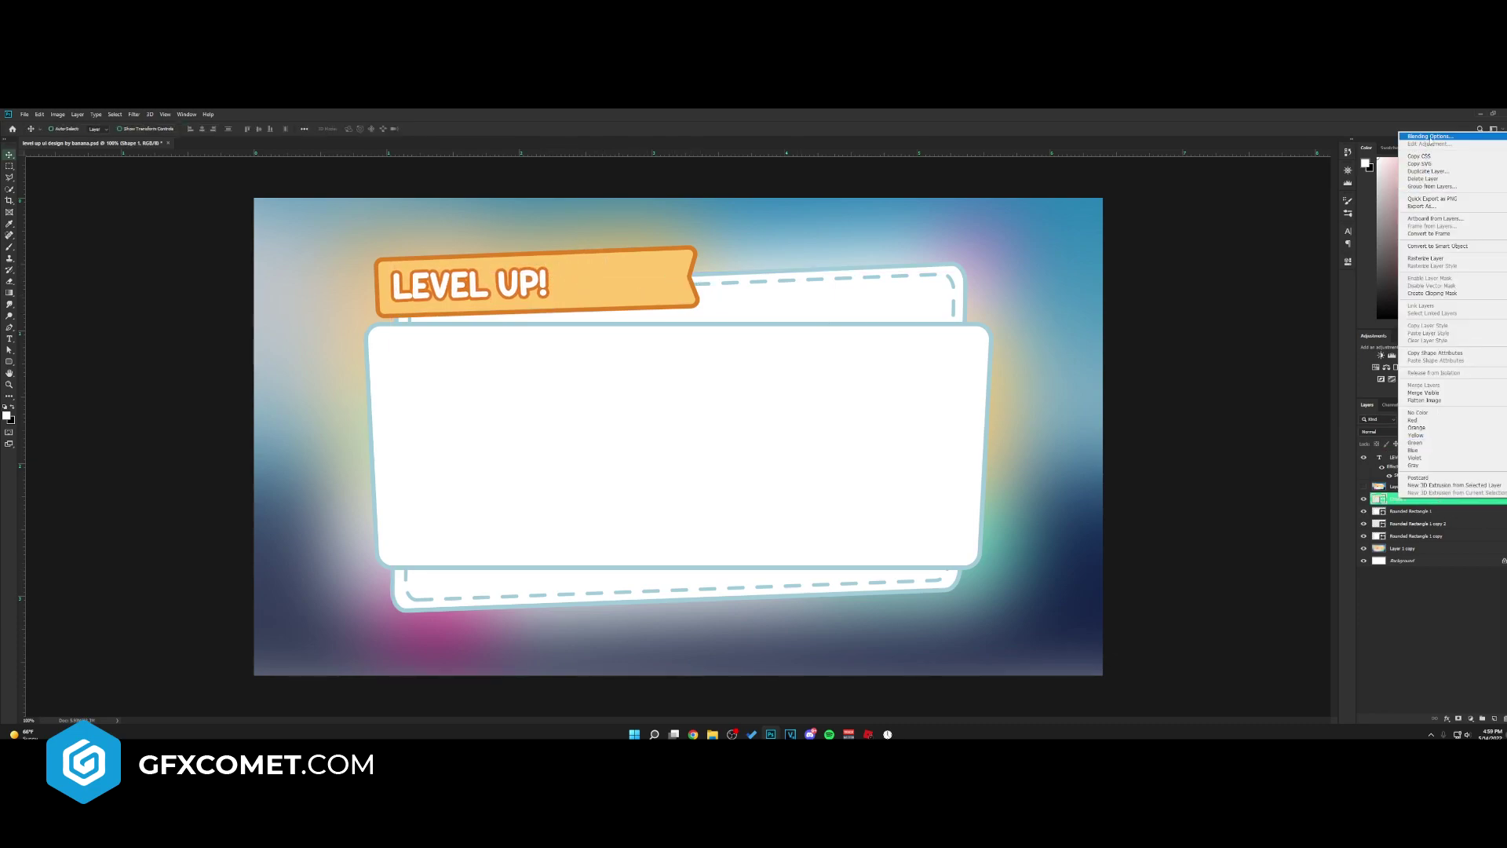
left_click(1437, 137)
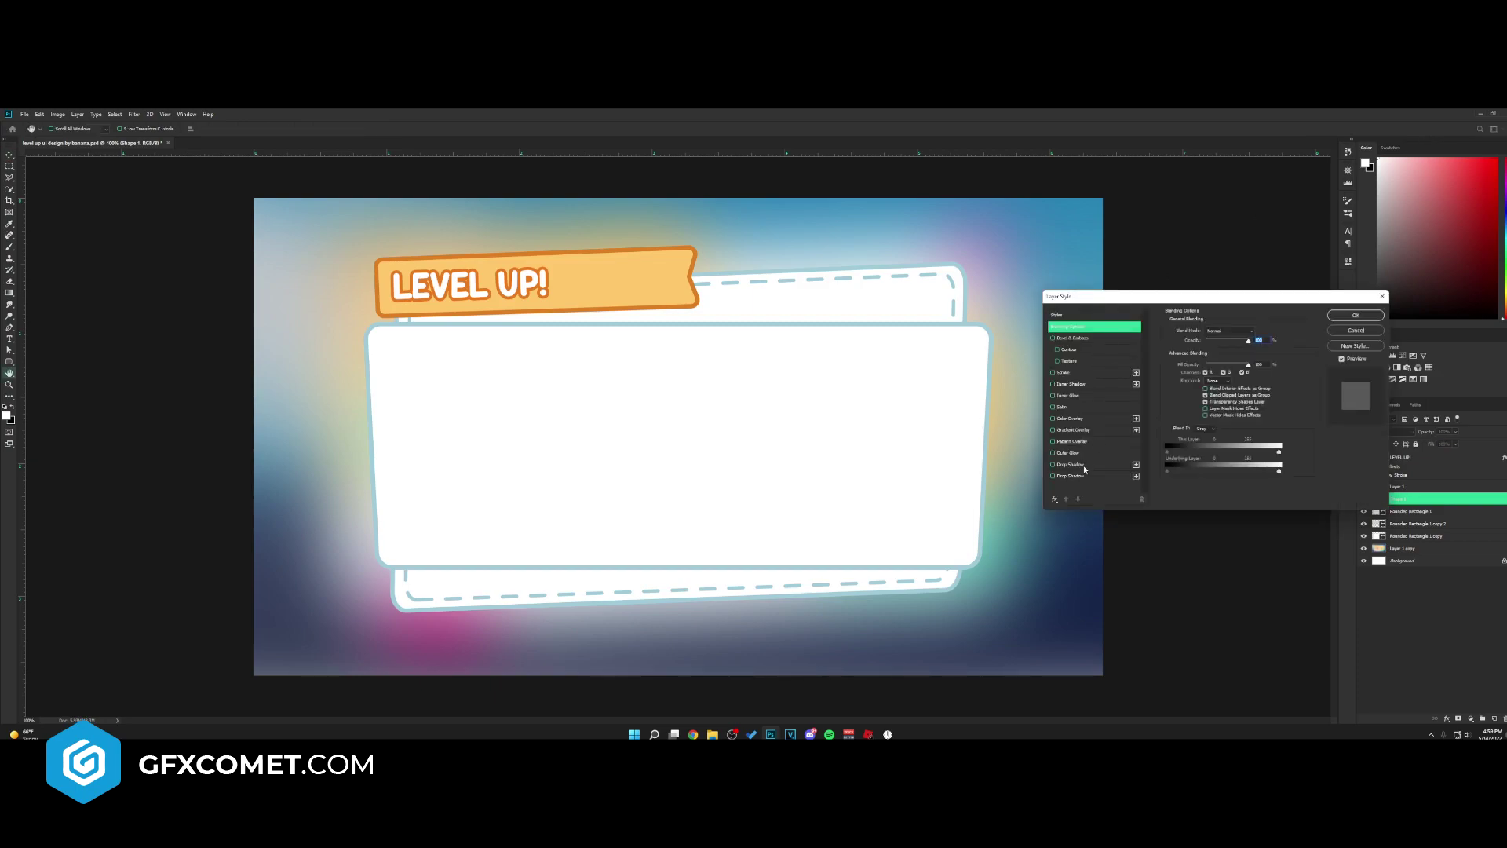
left_click(1080, 466)
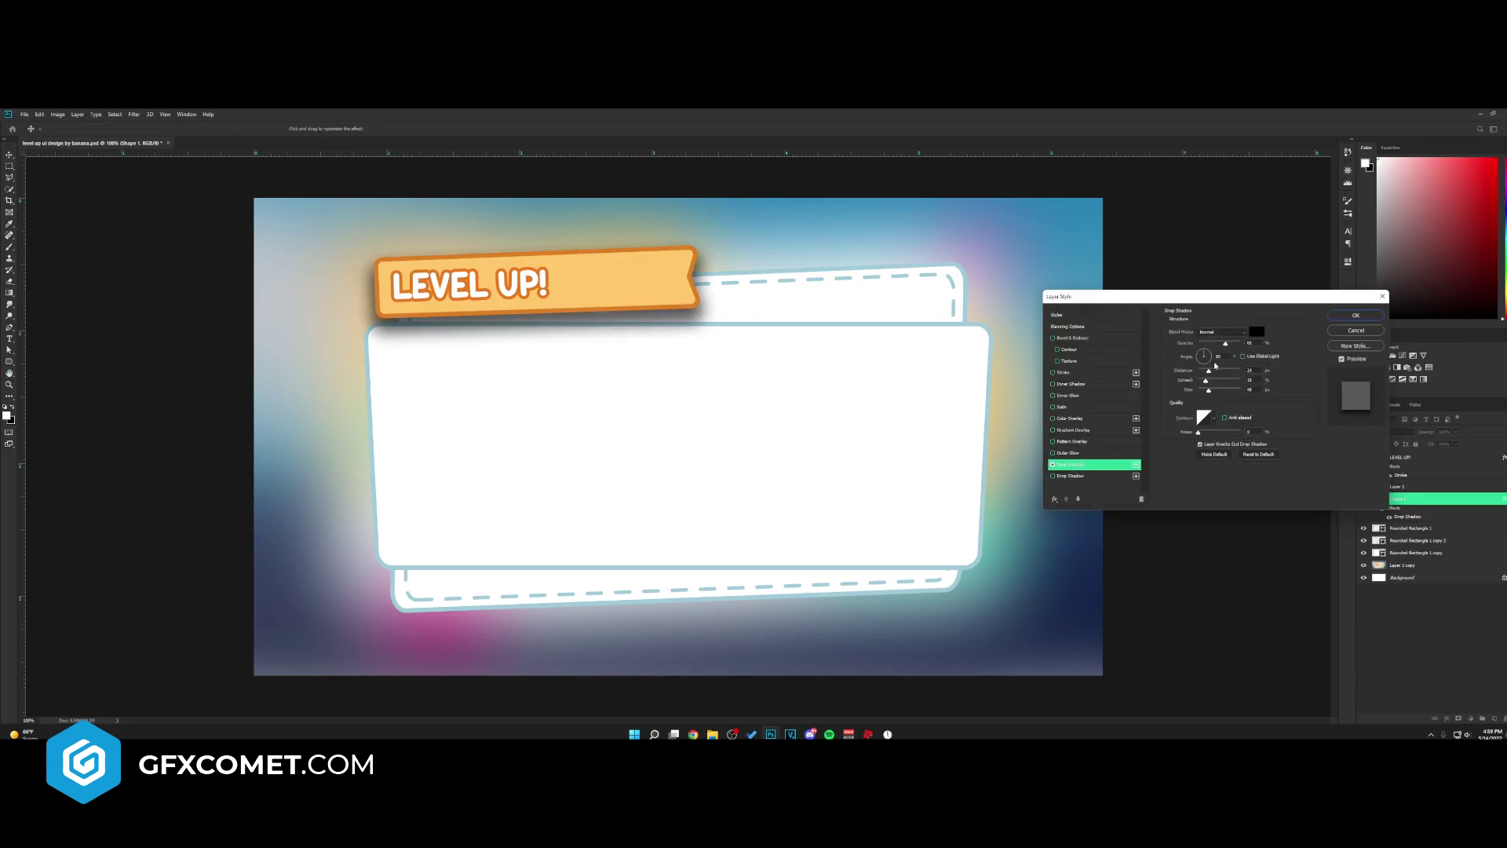
left_click_drag(1225, 343, 1281, 343)
mouse_move(1206, 379)
left_mouse_down()
mouse_move(1256, 380)
mouse_move(1176, 387)
mouse_move(1202, 373)
mouse_move(1199, 392)
left_mouse_up()
left_click(1256, 331)
left_click(688, 306)
left_click(1224, 485)
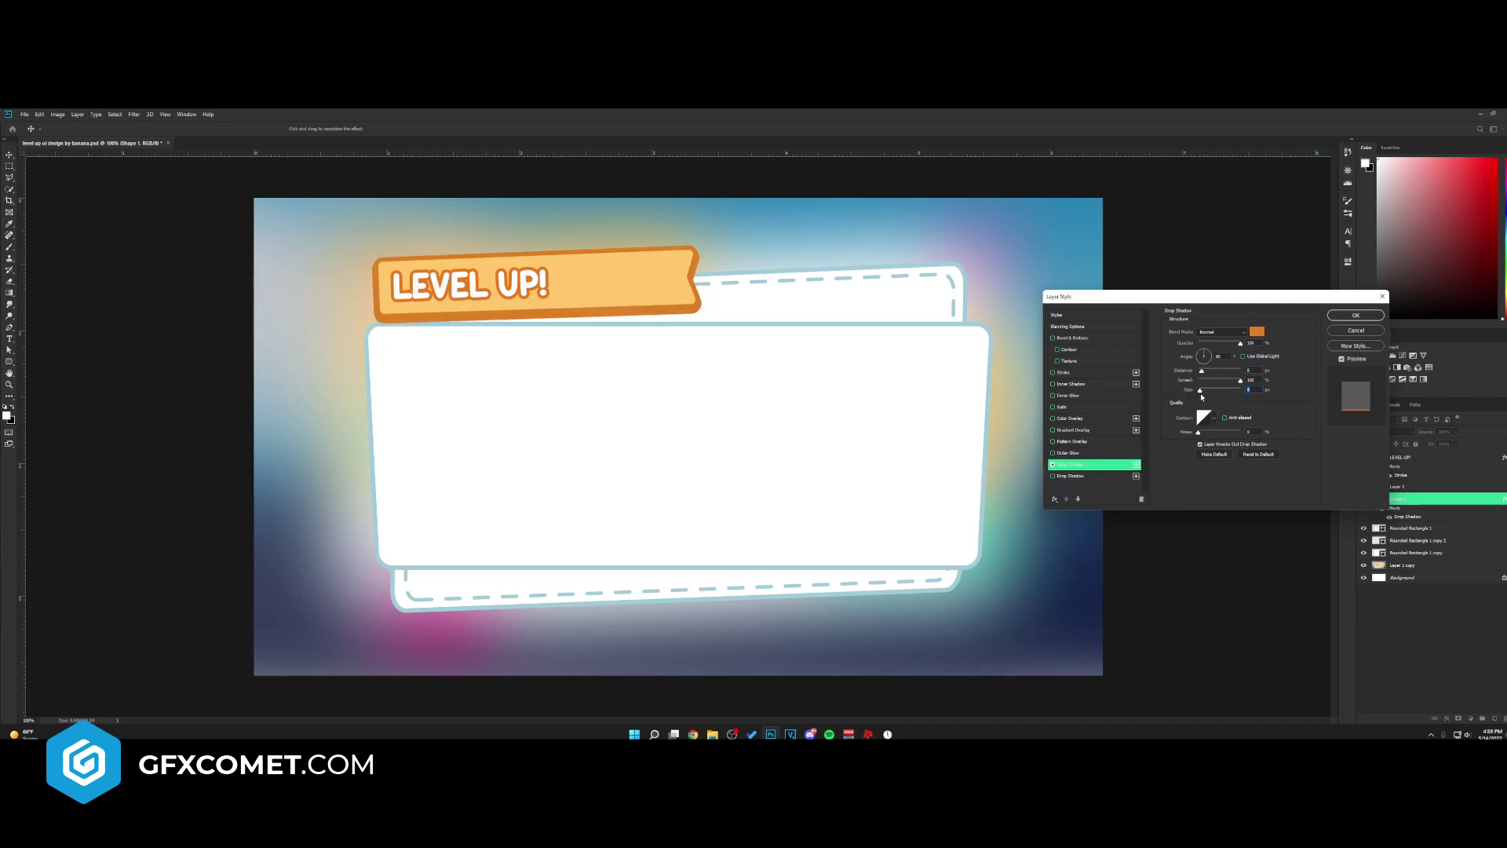
left_click(1356, 315)
- Group the ribbon with its "LEVEL UP!" text and nudge the group slightly upward
key("ctrl+g")
key("Up")
key("Up")
key("Up")
key("Up")
key("Up")
key("Up")
key("Up")
key("Up")
key("Up")
key("Up")
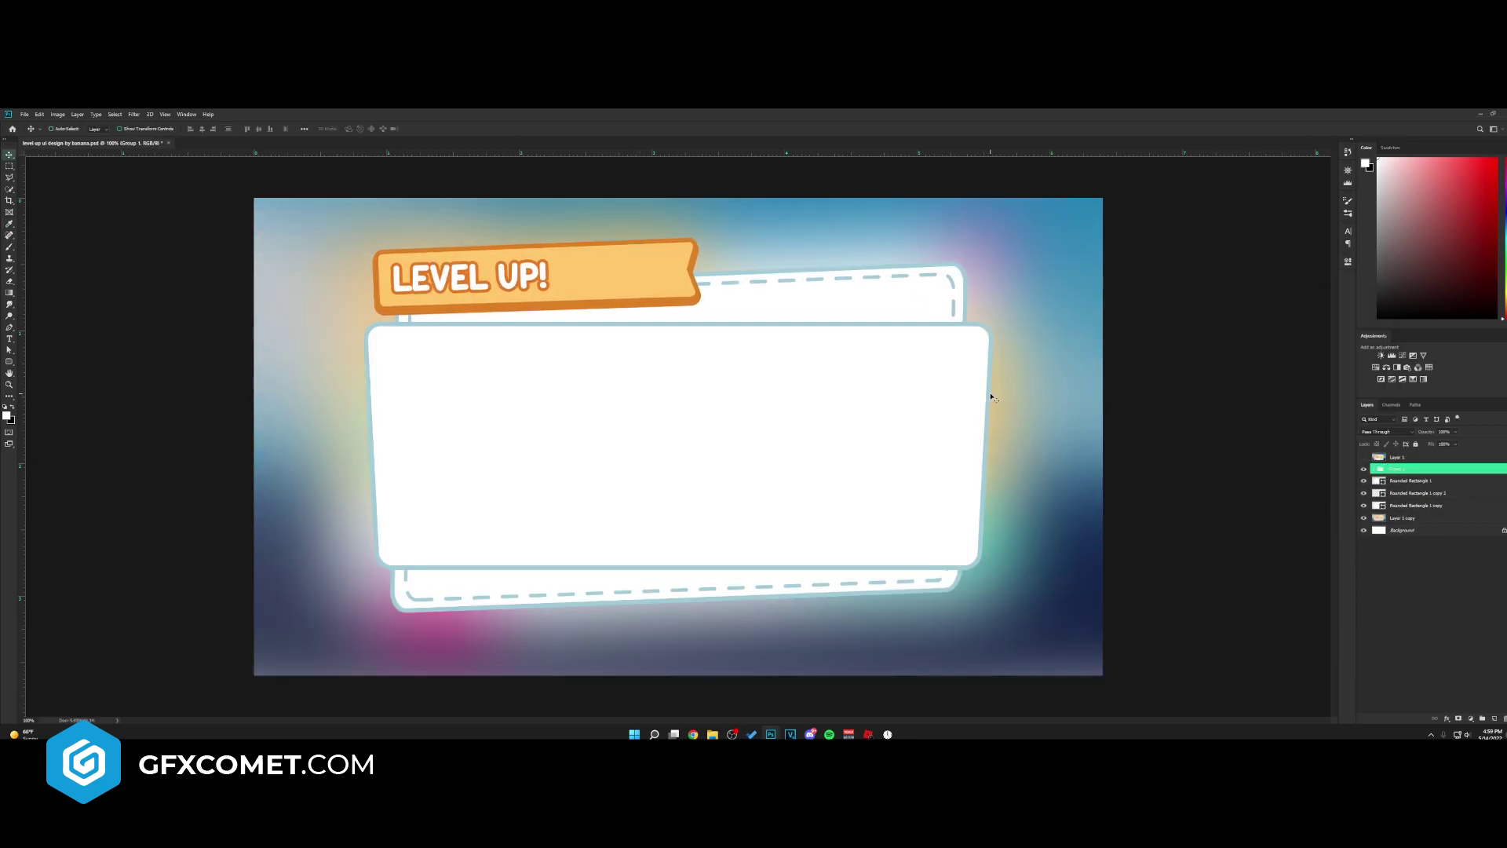
- Compare the design with the reference image and toggle the card layers to identify the front card
left_click(1364, 457)
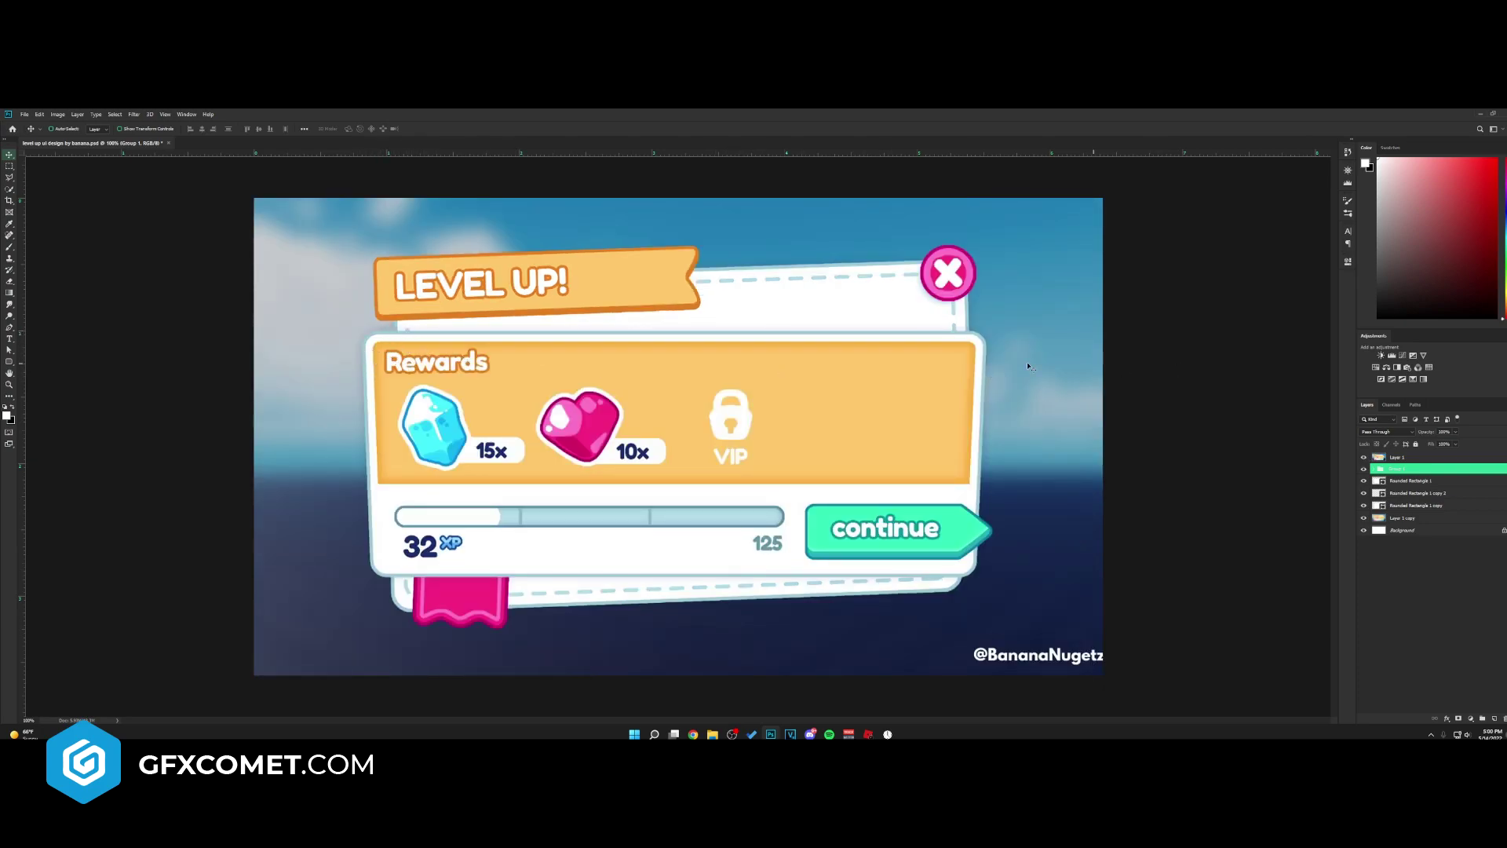
left_click(1363, 458)
left_click(1364, 505)
left_click(1364, 505)
left_click(1364, 493)
left_click(1363, 482)
left_click(1363, 481)
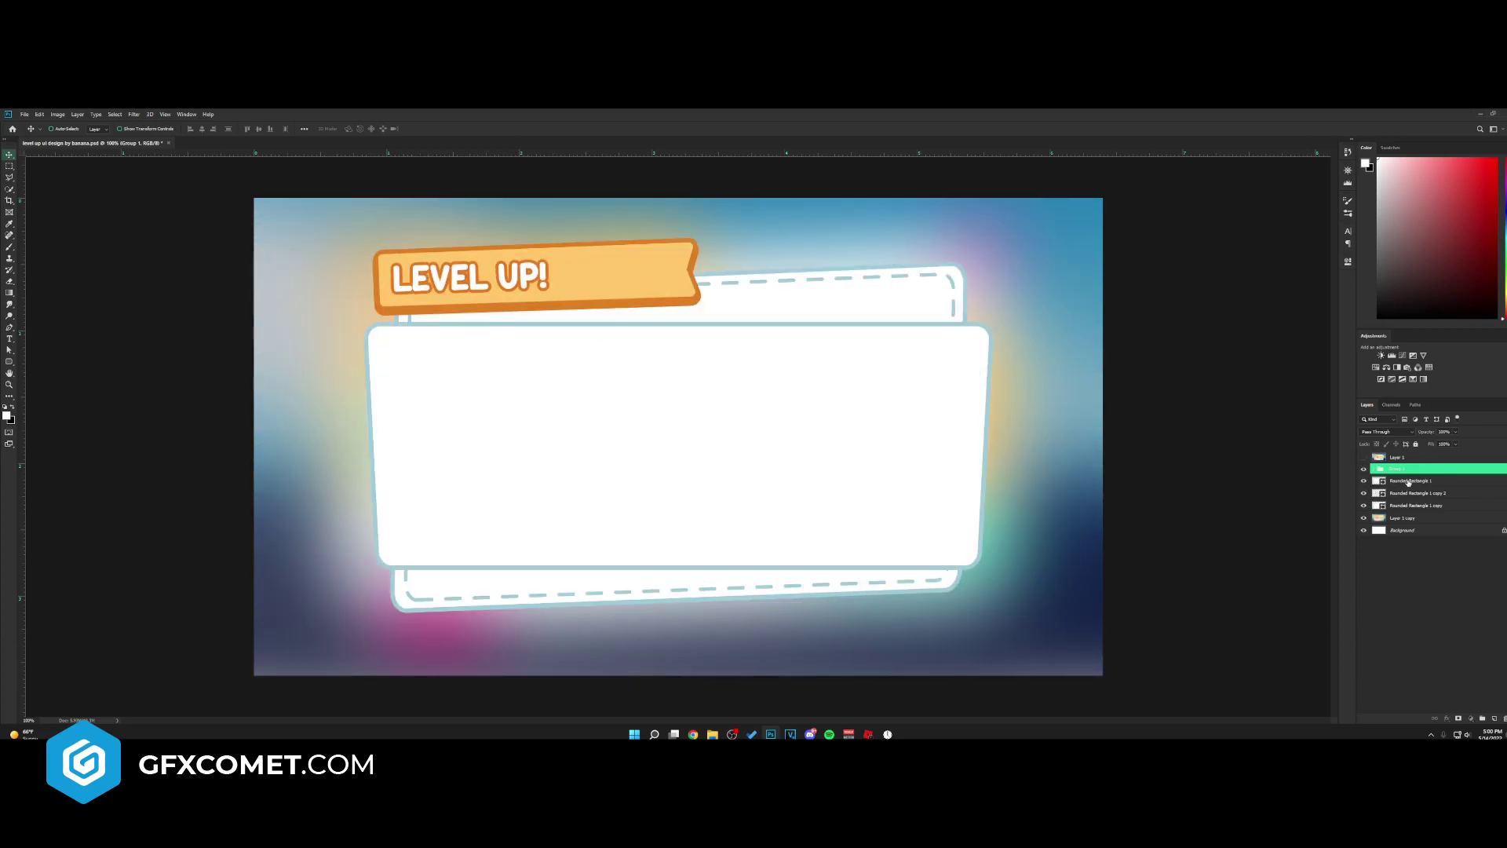
- Duplicate the front card's rounded rectangle and scale the copy down to sit just inside the card
left_click(1409, 481)
key("ctrl+j")
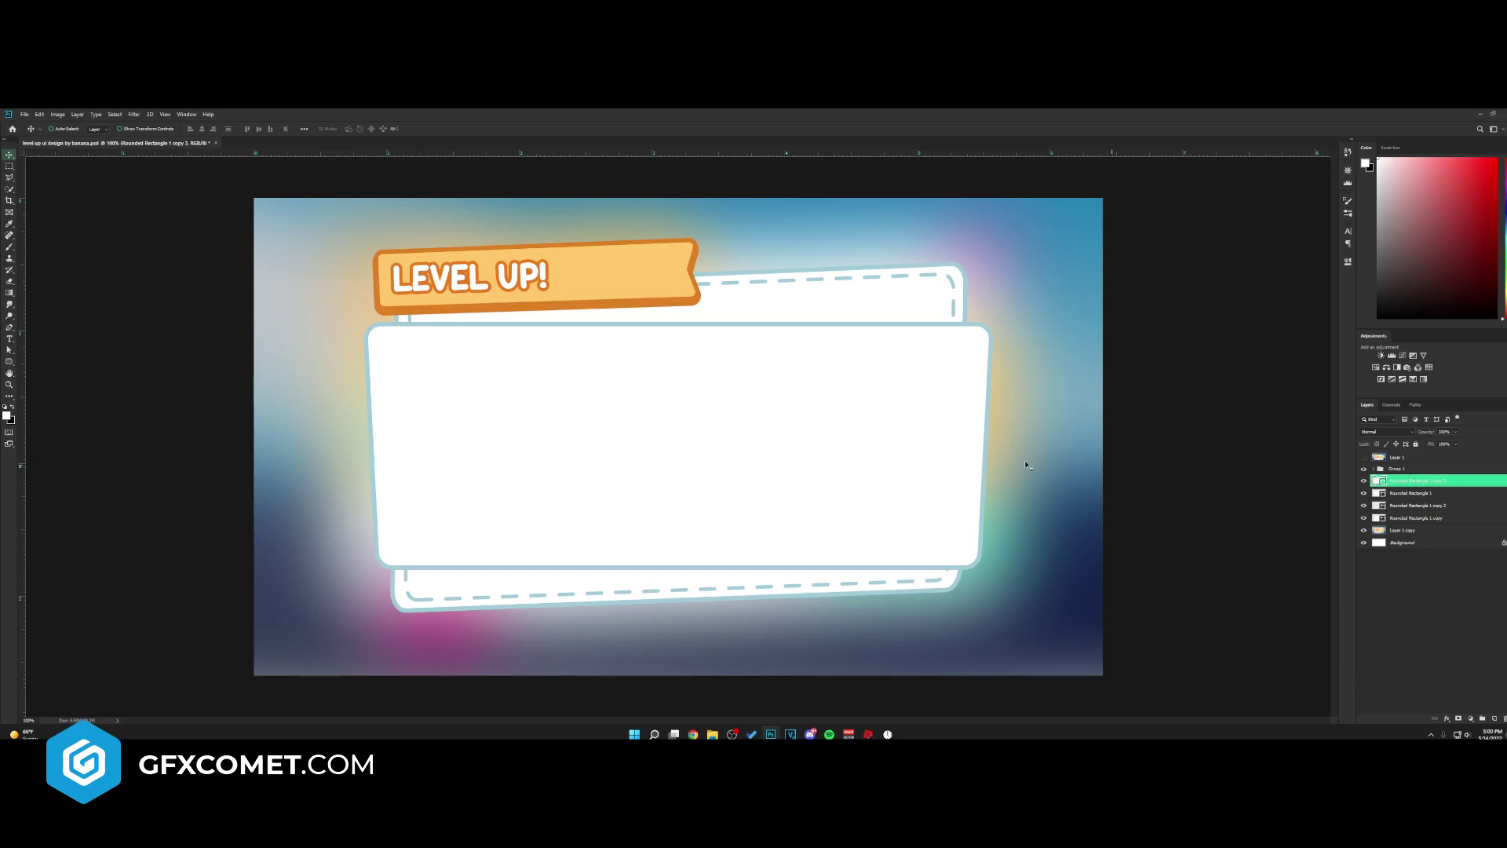
key("ctrl+t")
left_click_drag(993, 322, 982, 333)
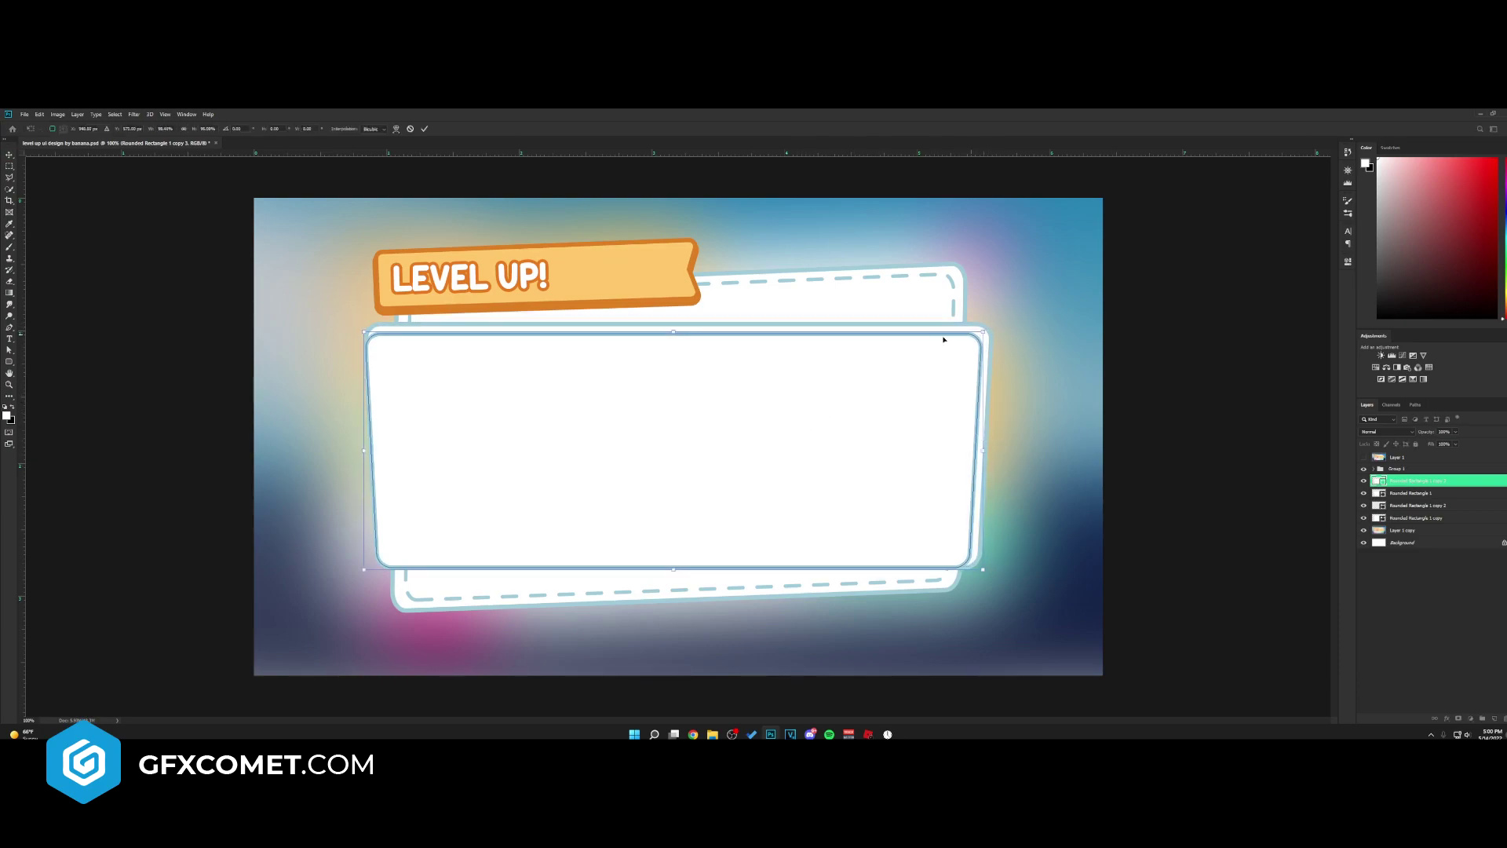
left_click_drag(366, 333, 374, 332)
key("Return")
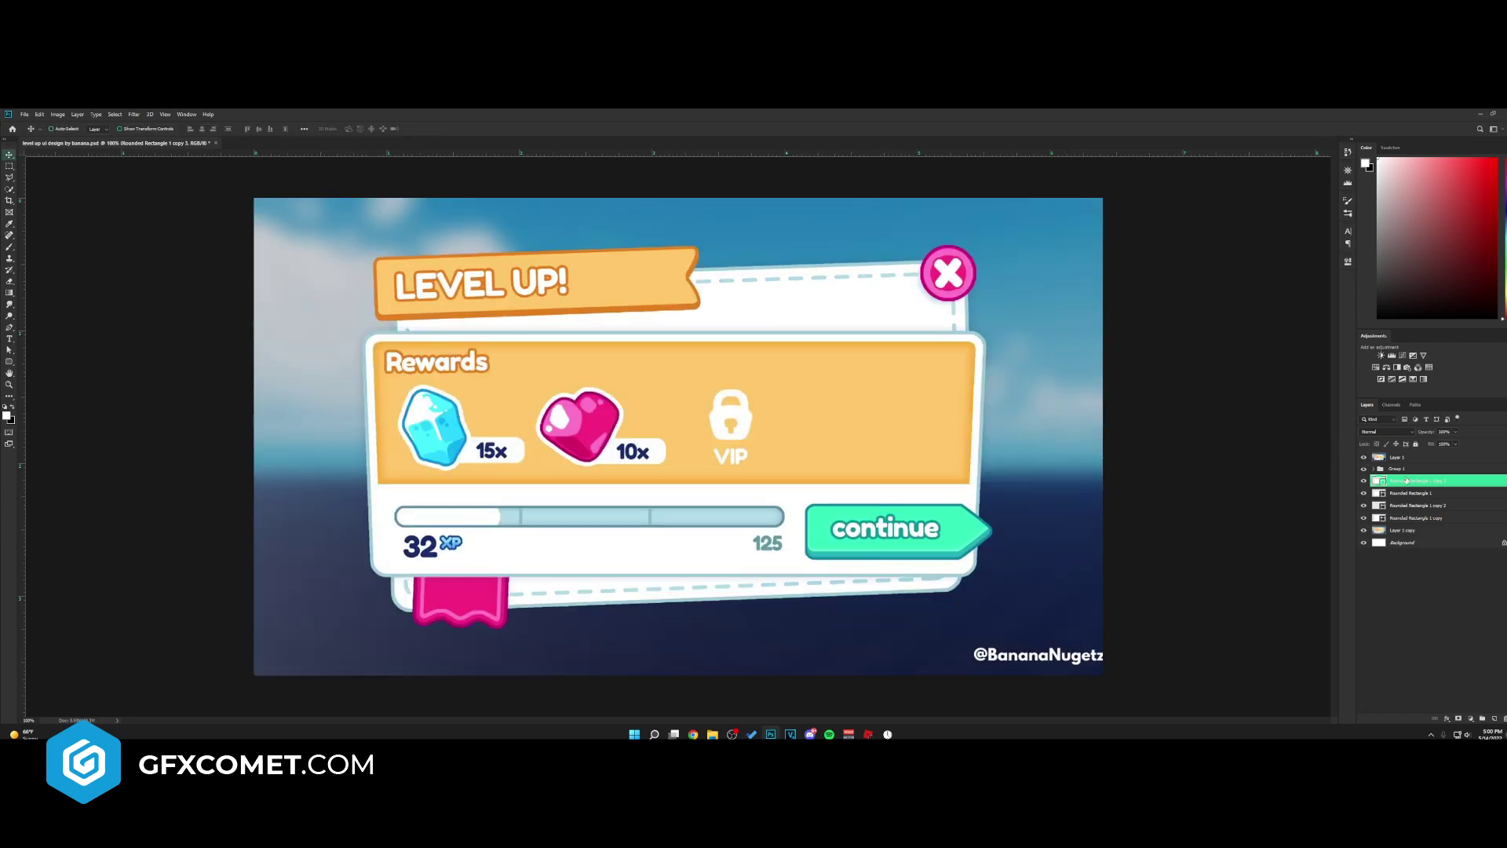
- Move the rectangle copy above the reference layer and fit it inside the reference card's border
left_click_drag(1406, 479, 1406, 453)
left_click_drag(773, 430, 728, 430)
key("ctrl+t")
left_click_drag(981, 339, 980, 339)
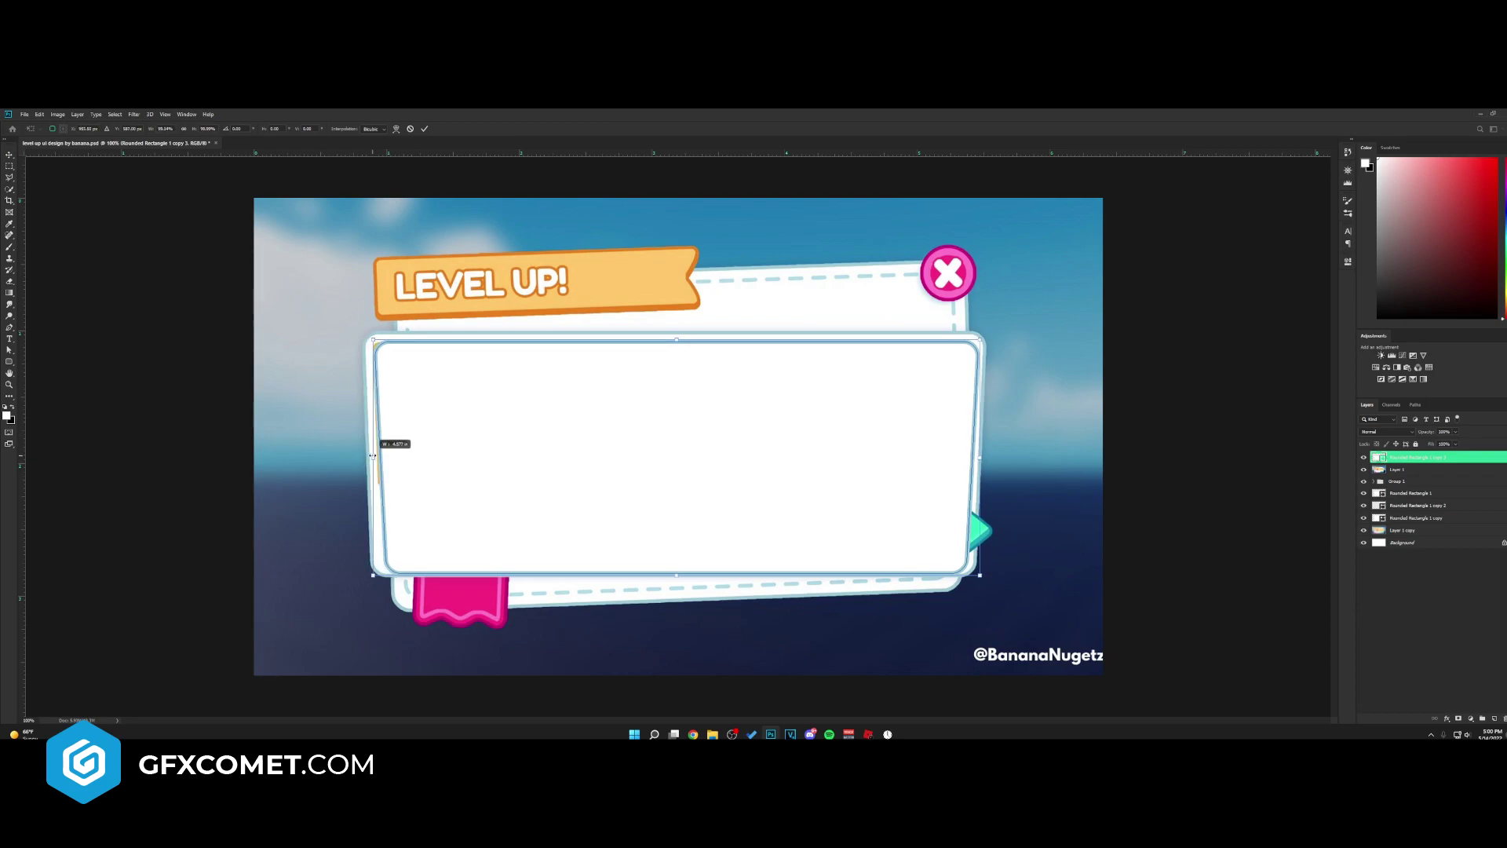
key("Return")
- Remove the outline stroke from the rectangle copy
left_click(8, 362)
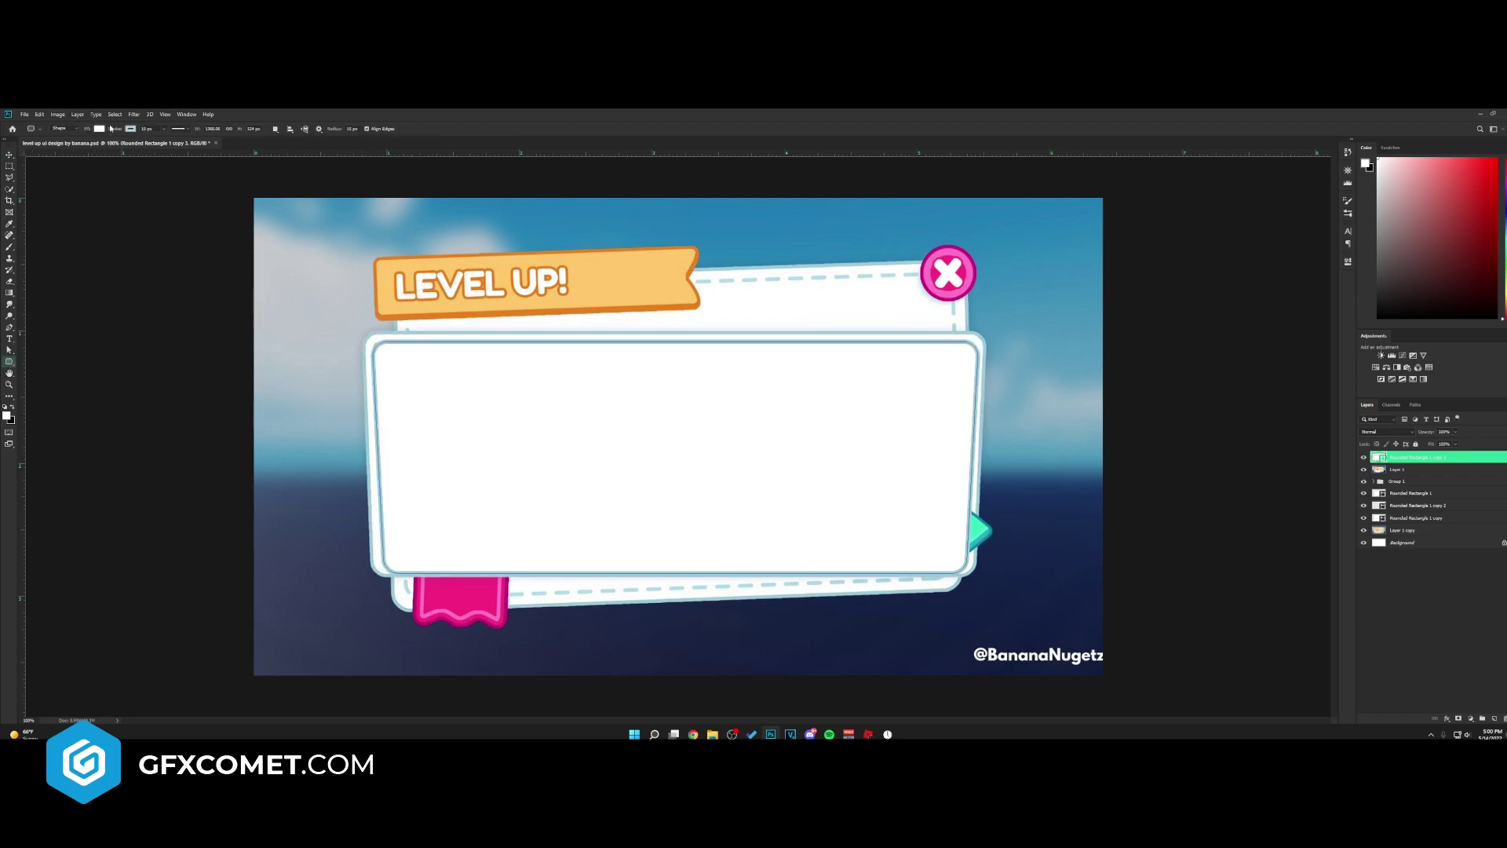
left_click(130, 129)
left_click(92, 147)
key("v")
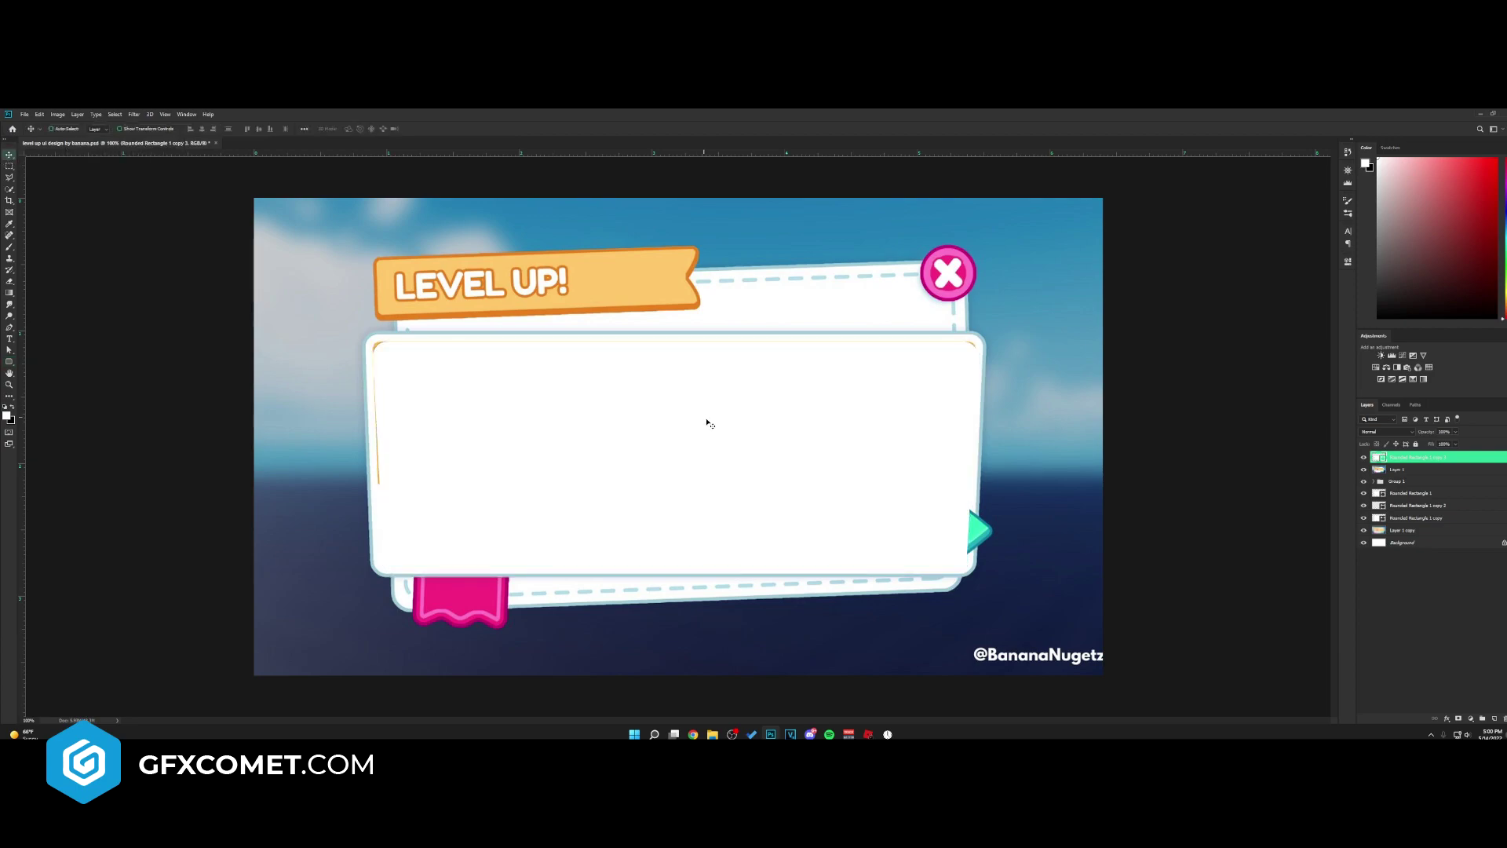
- Reshape the lower corners of the rectangle copy so its sides follow the reference's orange Rewards panel
key("ctrl+t")
right_click(905, 448)
left_click(952, 479)
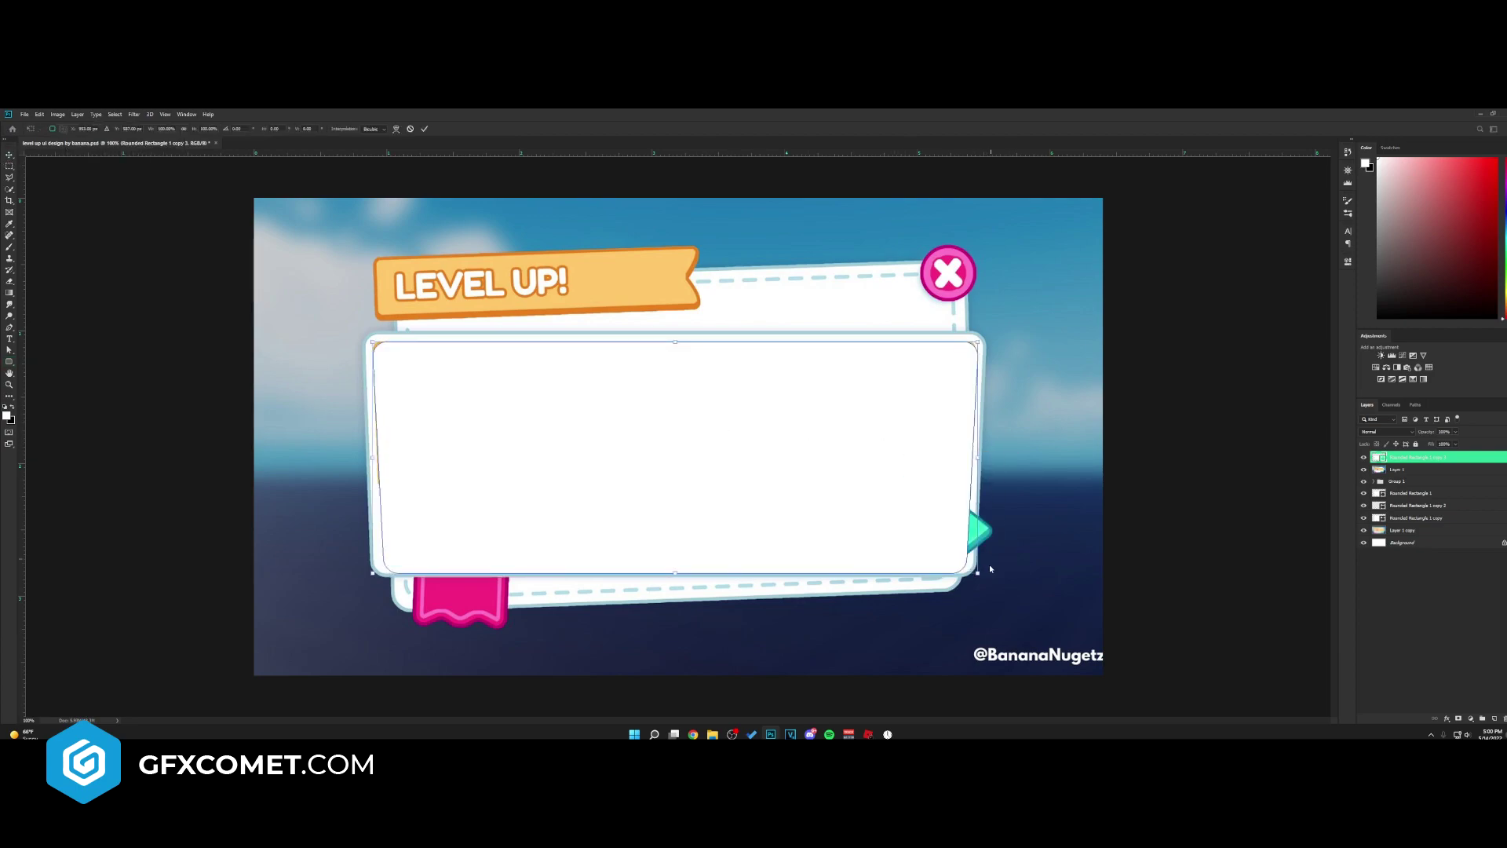
left_click_drag(978, 572, 971, 554)
left_click_drag(373, 574, 369, 575)
key("Escape")
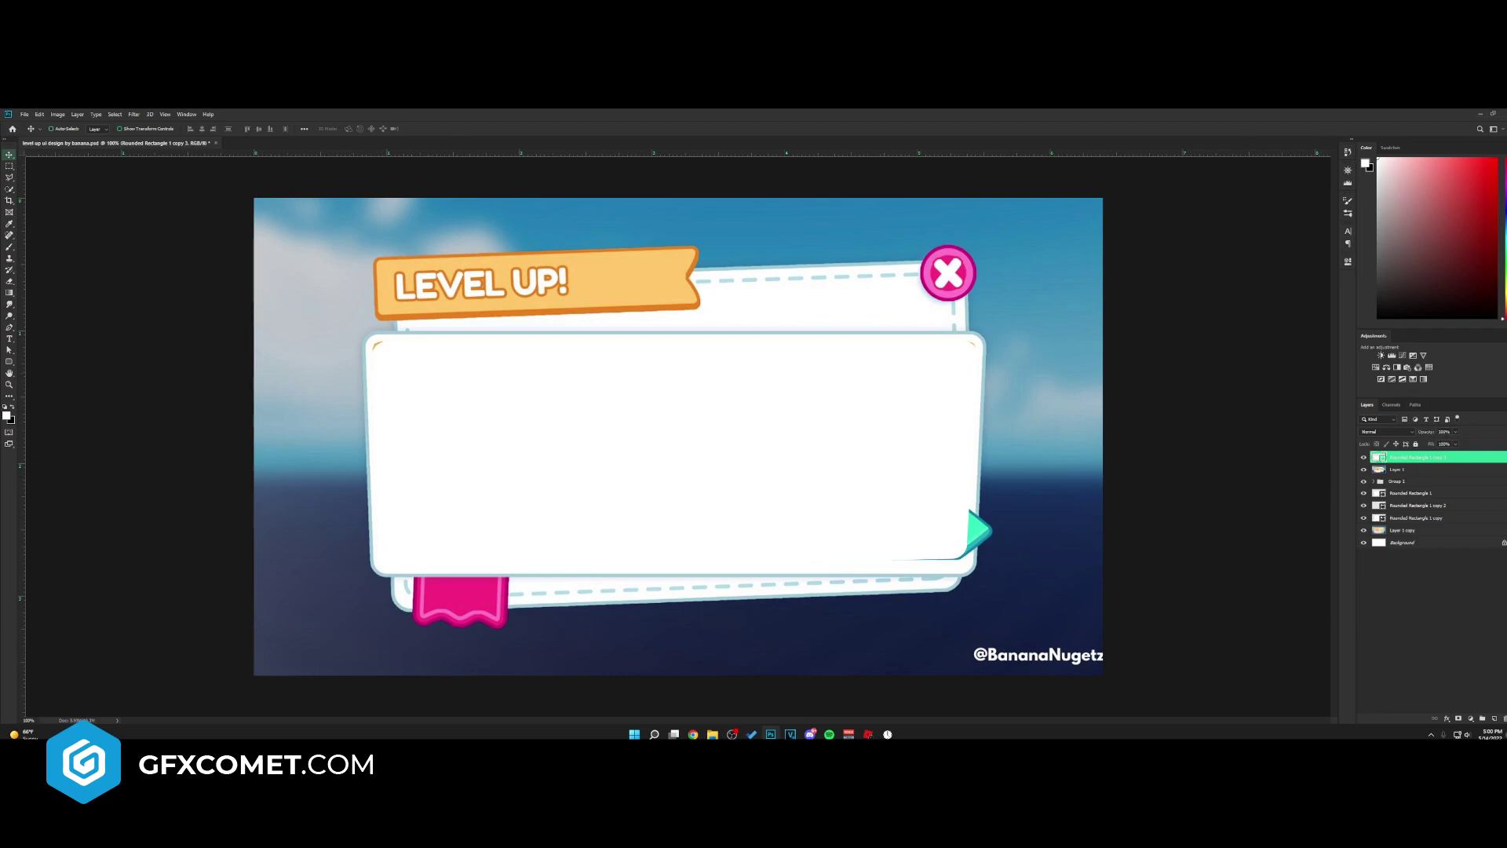
- Place the rectangle copy below the reference layer and rasterize it
left_click_drag(1434, 435, 1492, 438)
left_click(1364, 457)
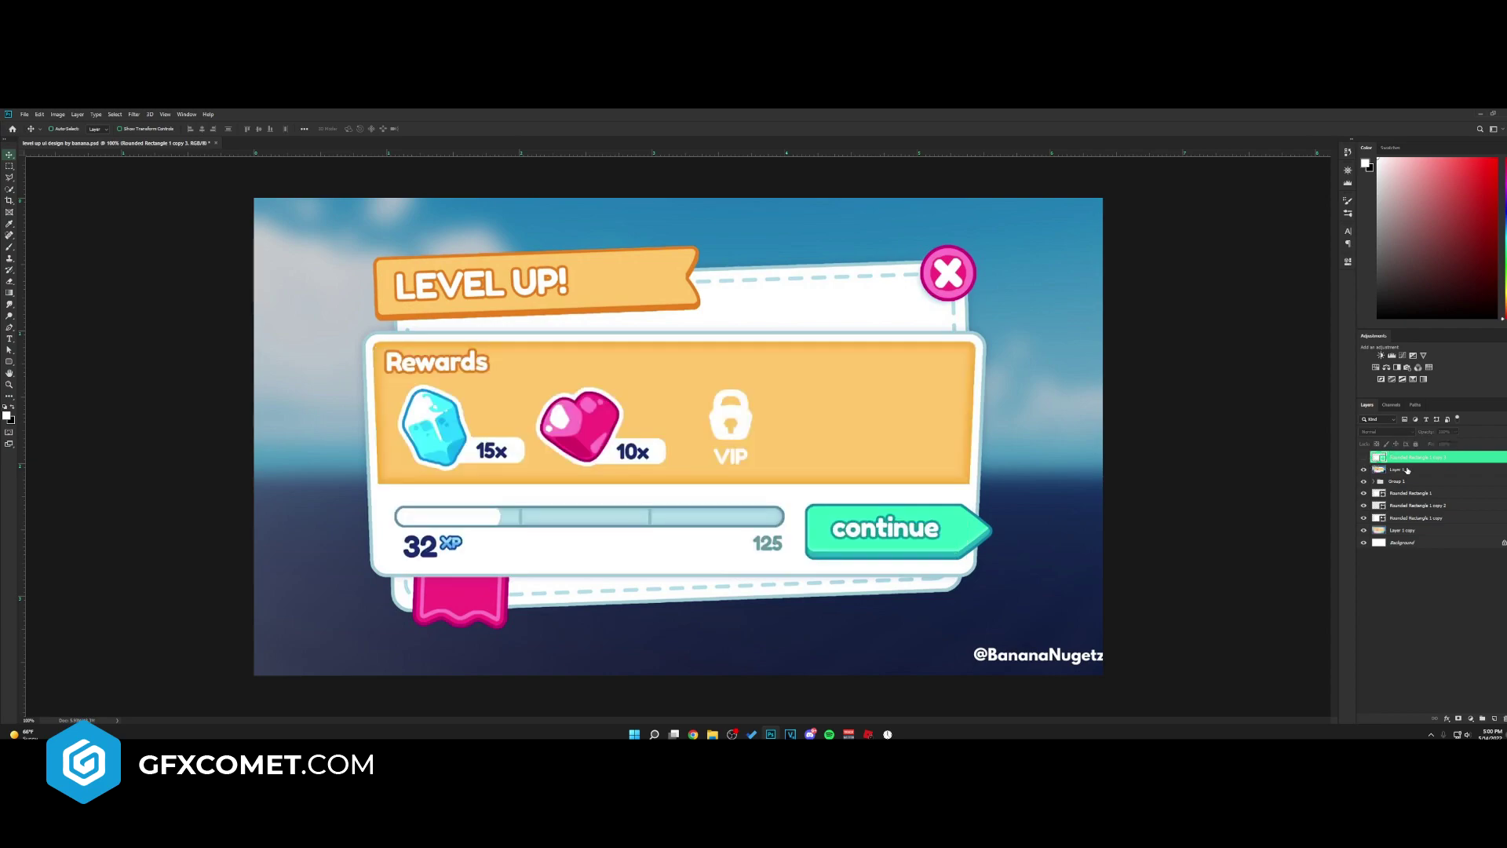
left_click(1402, 469)
left_click(1364, 458)
left_click_drag(1405, 459, 1425, 471)
right_click(1425, 471)
left_click(1443, 468)
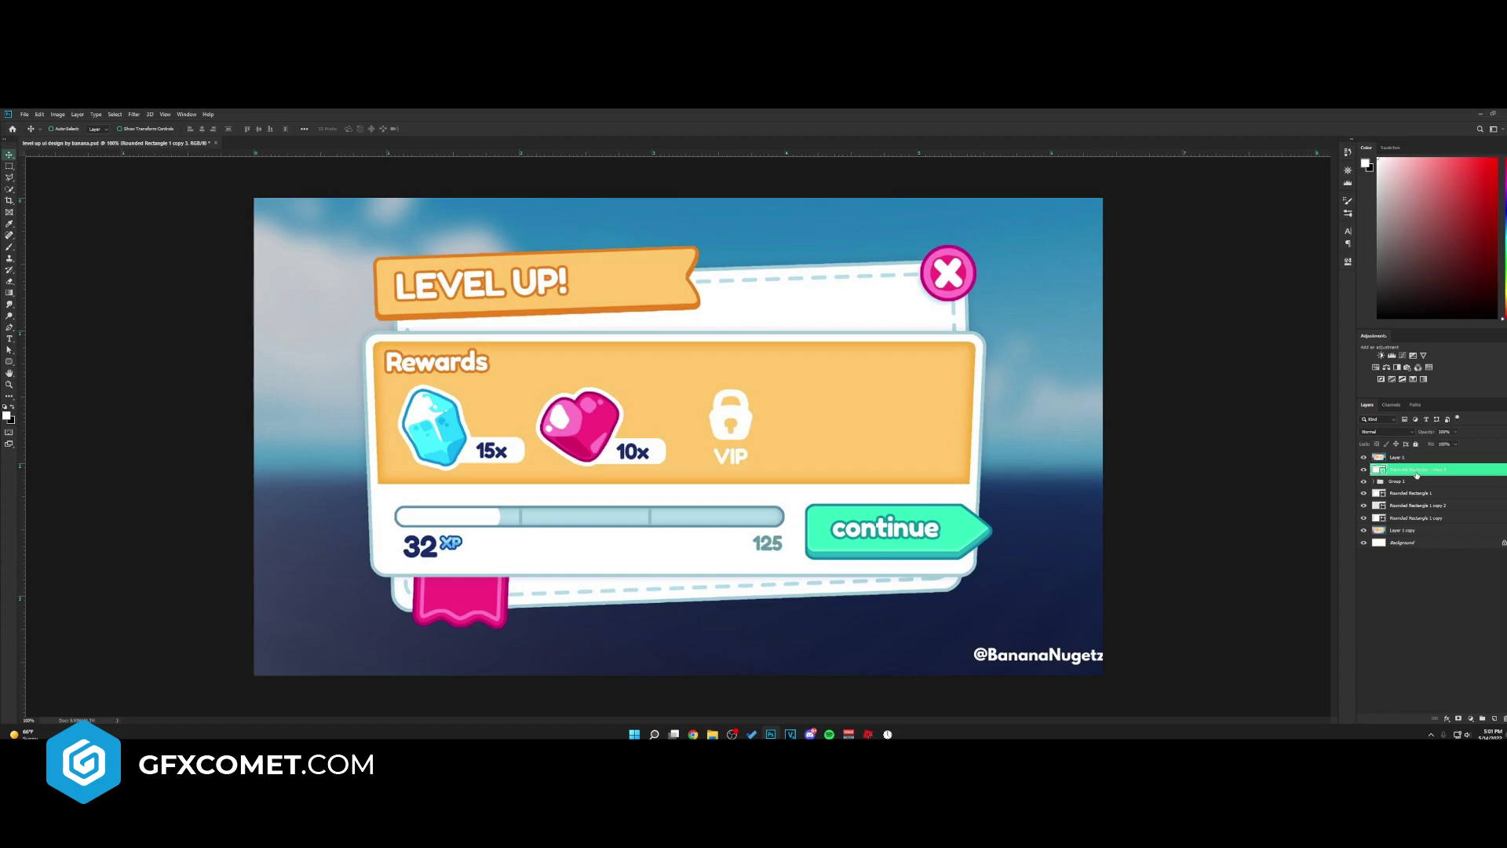
left_click(10, 178)
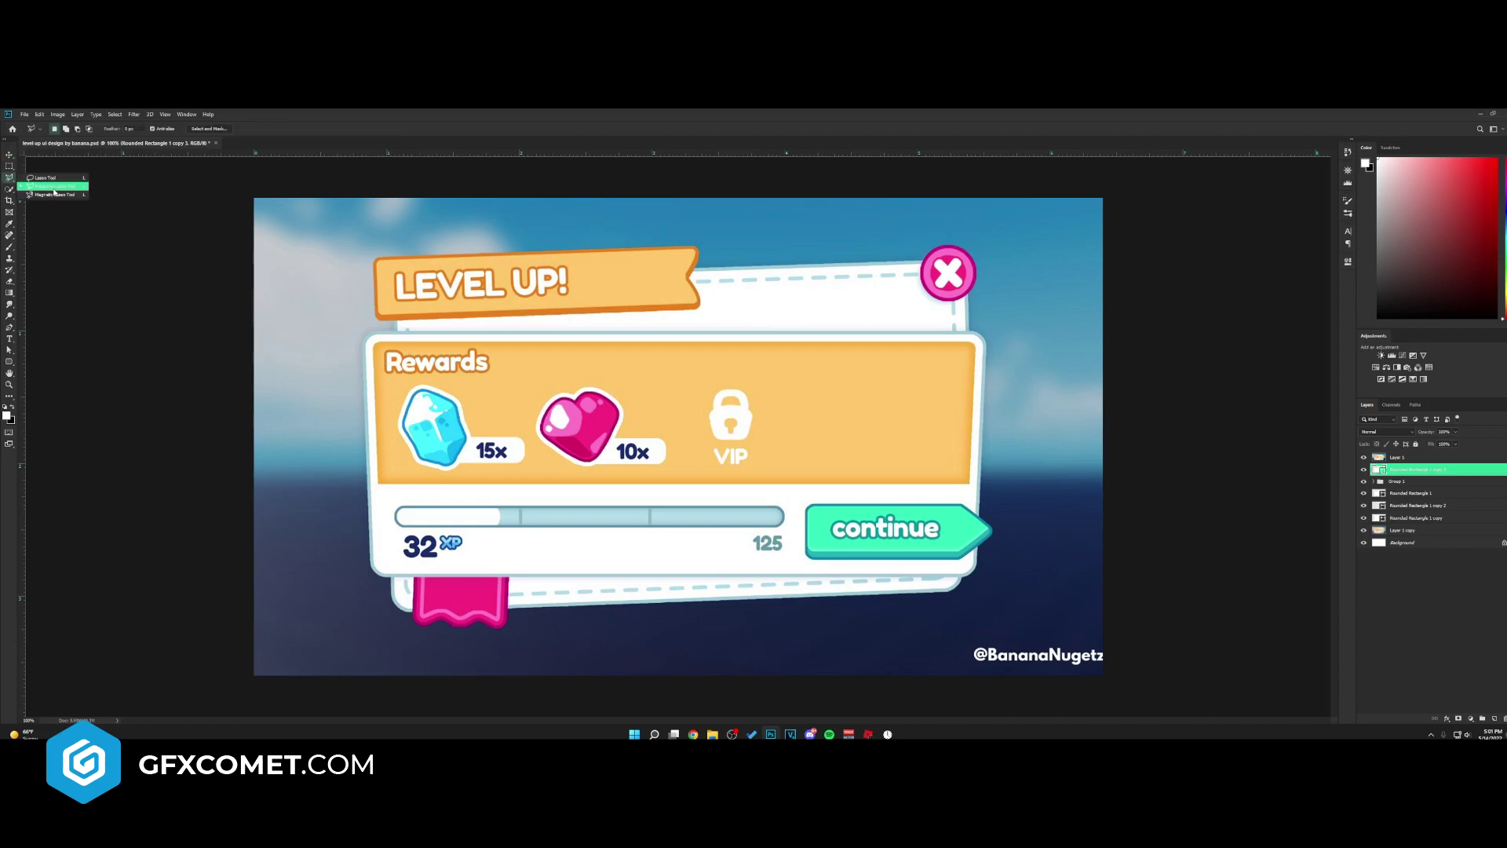
right_click(1414, 469)
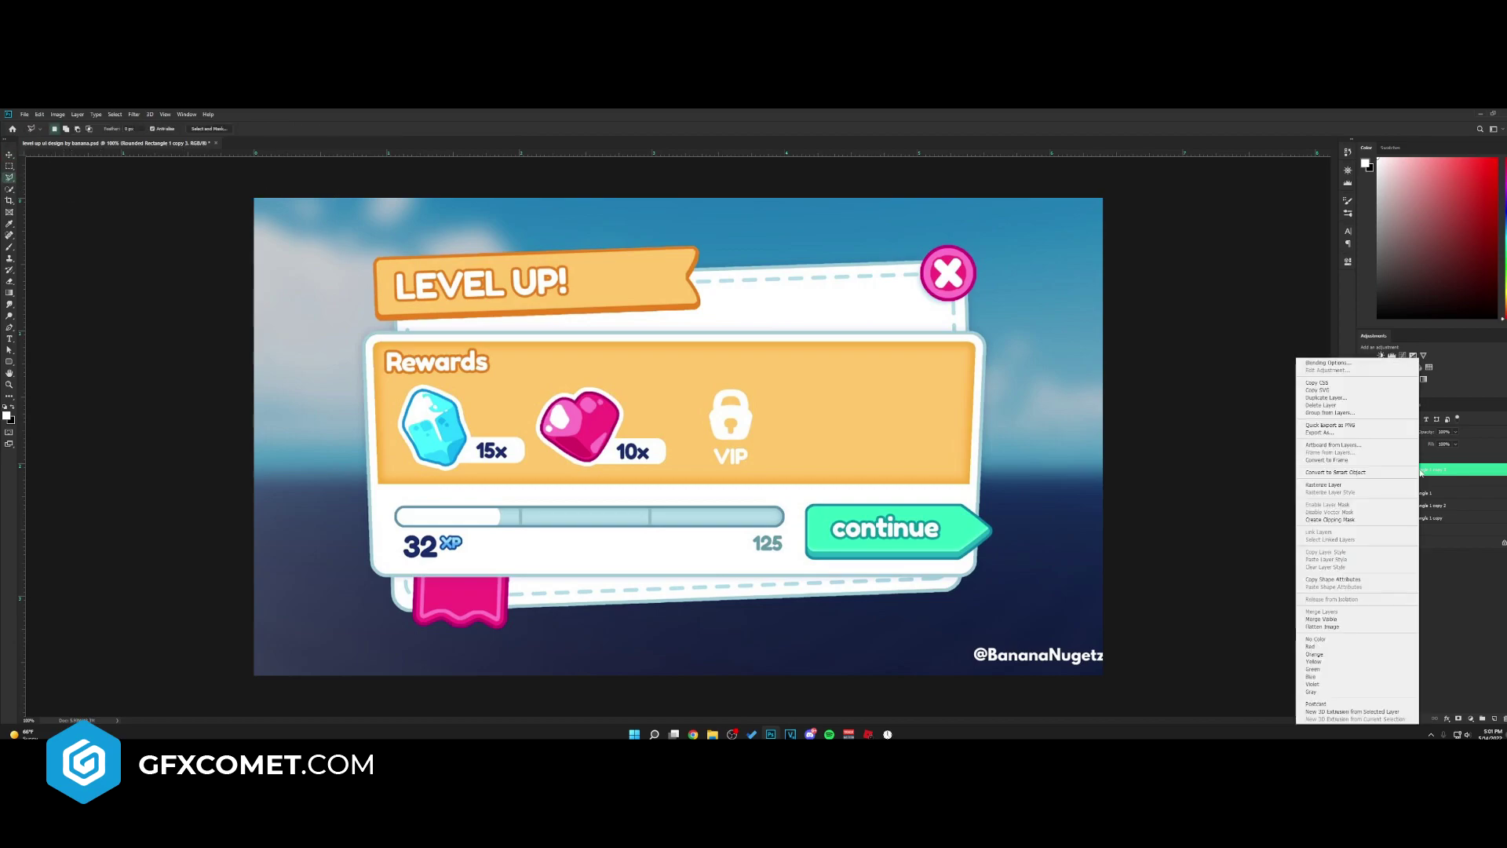
left_click(1341, 485)
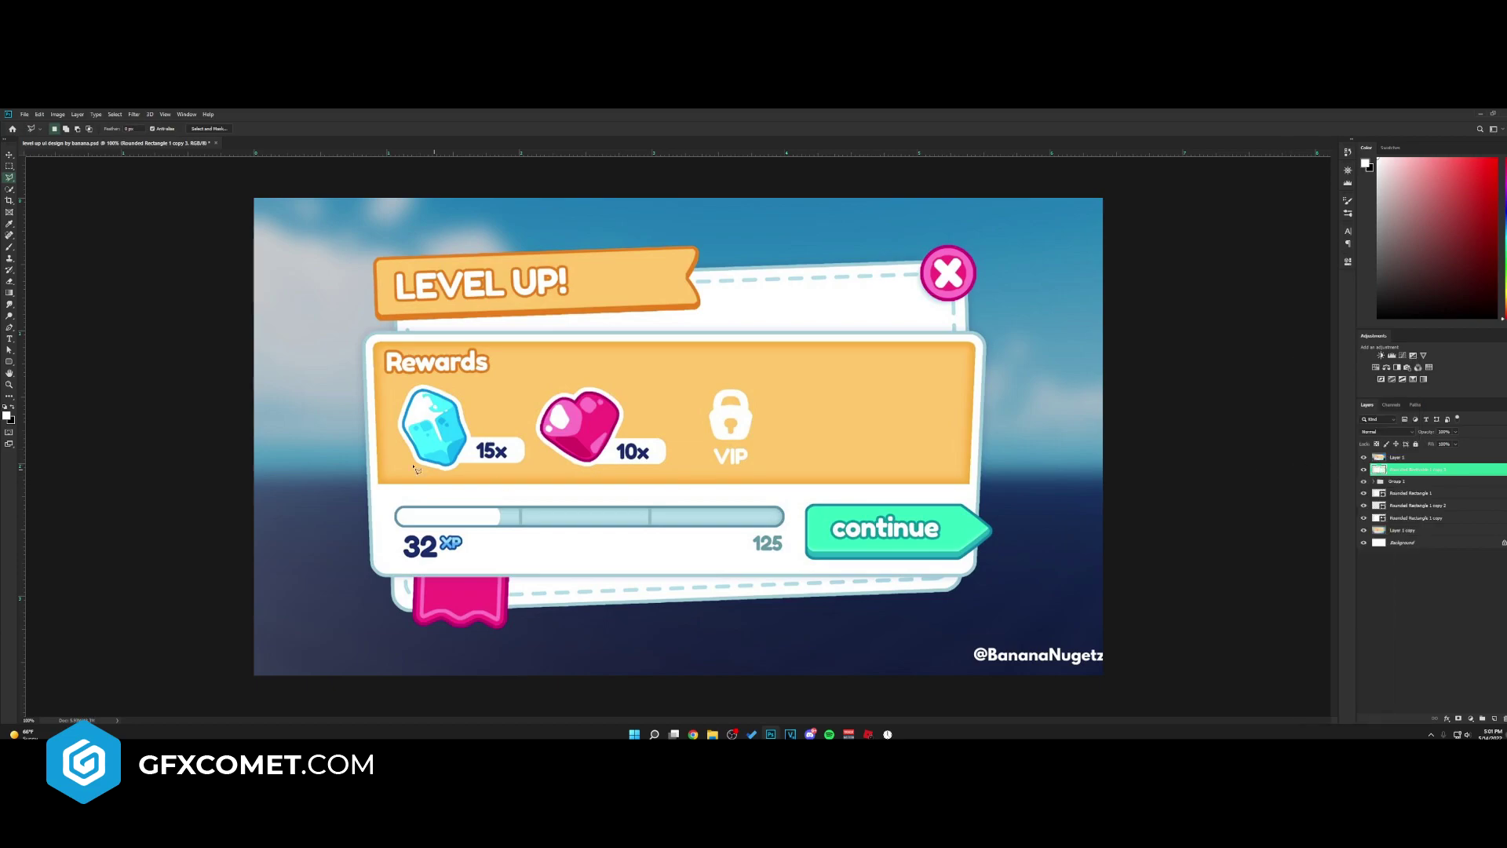
- Outline the area below the reference's orange panel with the Polygonal Lasso, delete that part of the rectangle copy and deselect
left_click(345, 485)
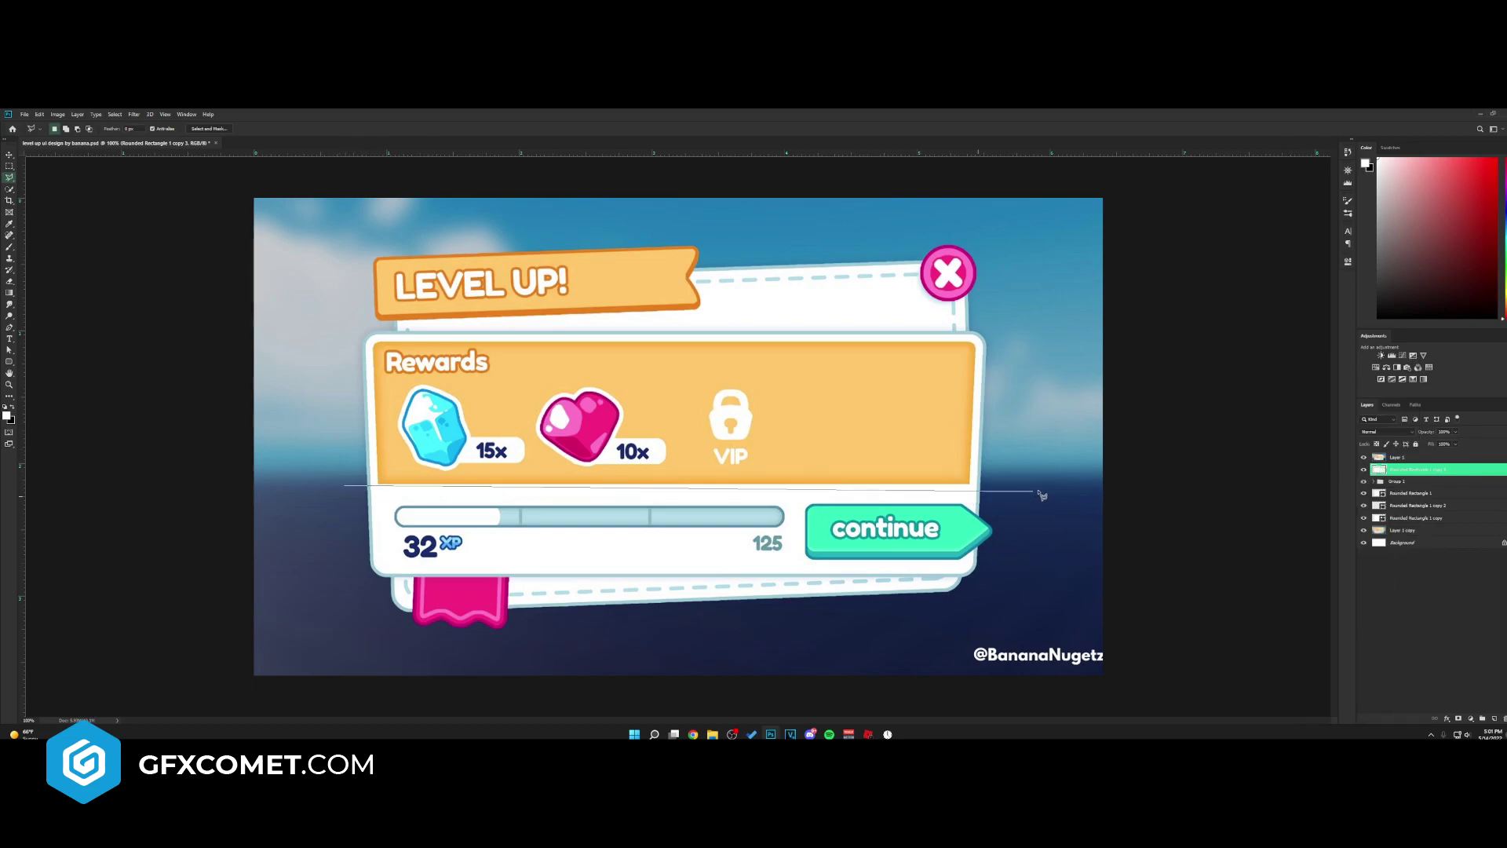
left_click(1049, 484)
left_click(1046, 672)
left_click(958, 673)
left_click(447, 647)
left_click(339, 620)
left_click(303, 575)
left_click(305, 521)
left_click(347, 485)
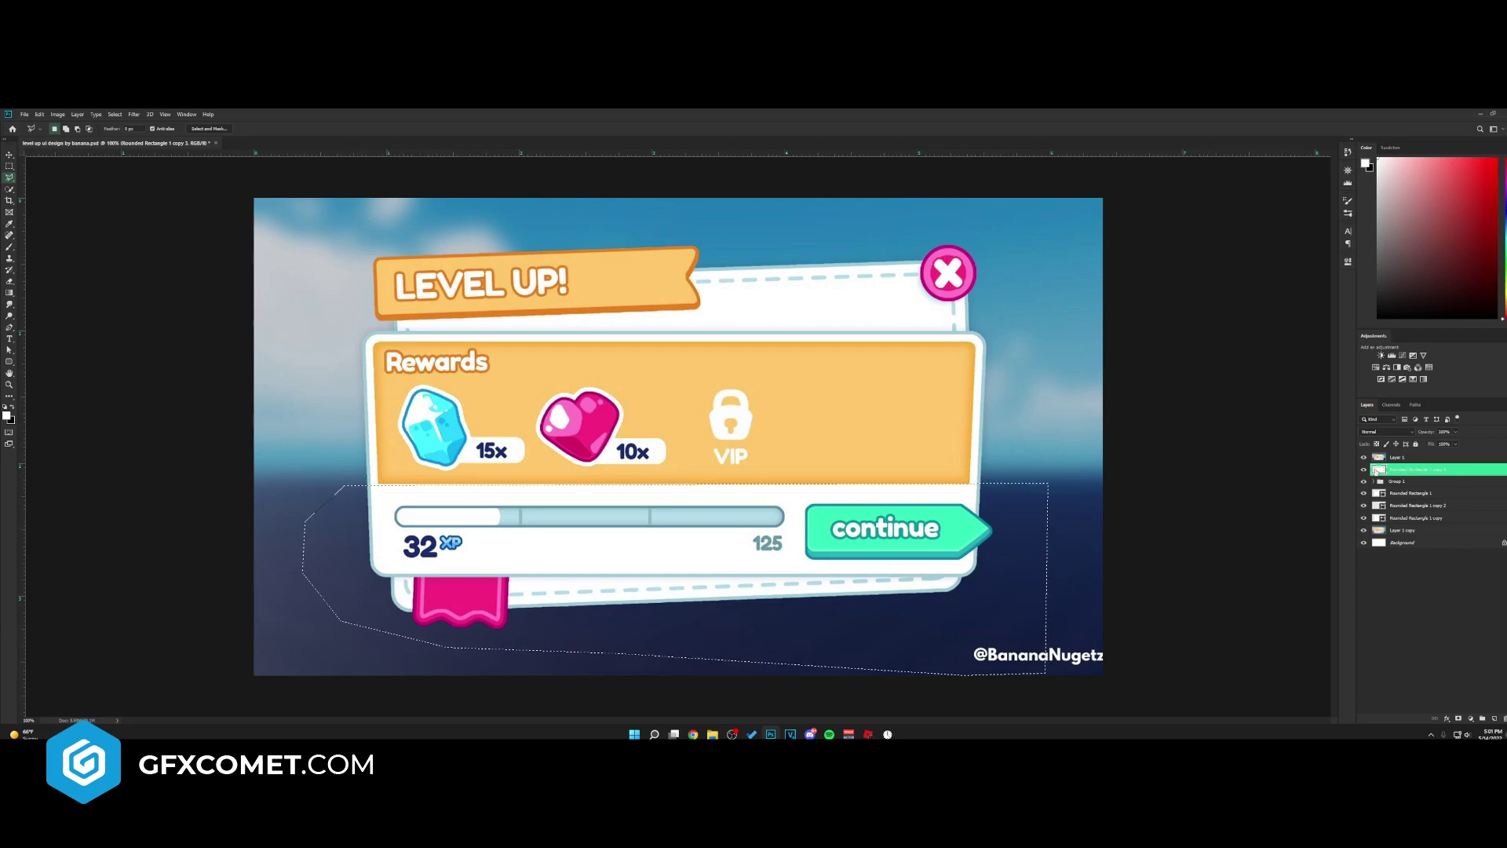
left_click(1364, 457)
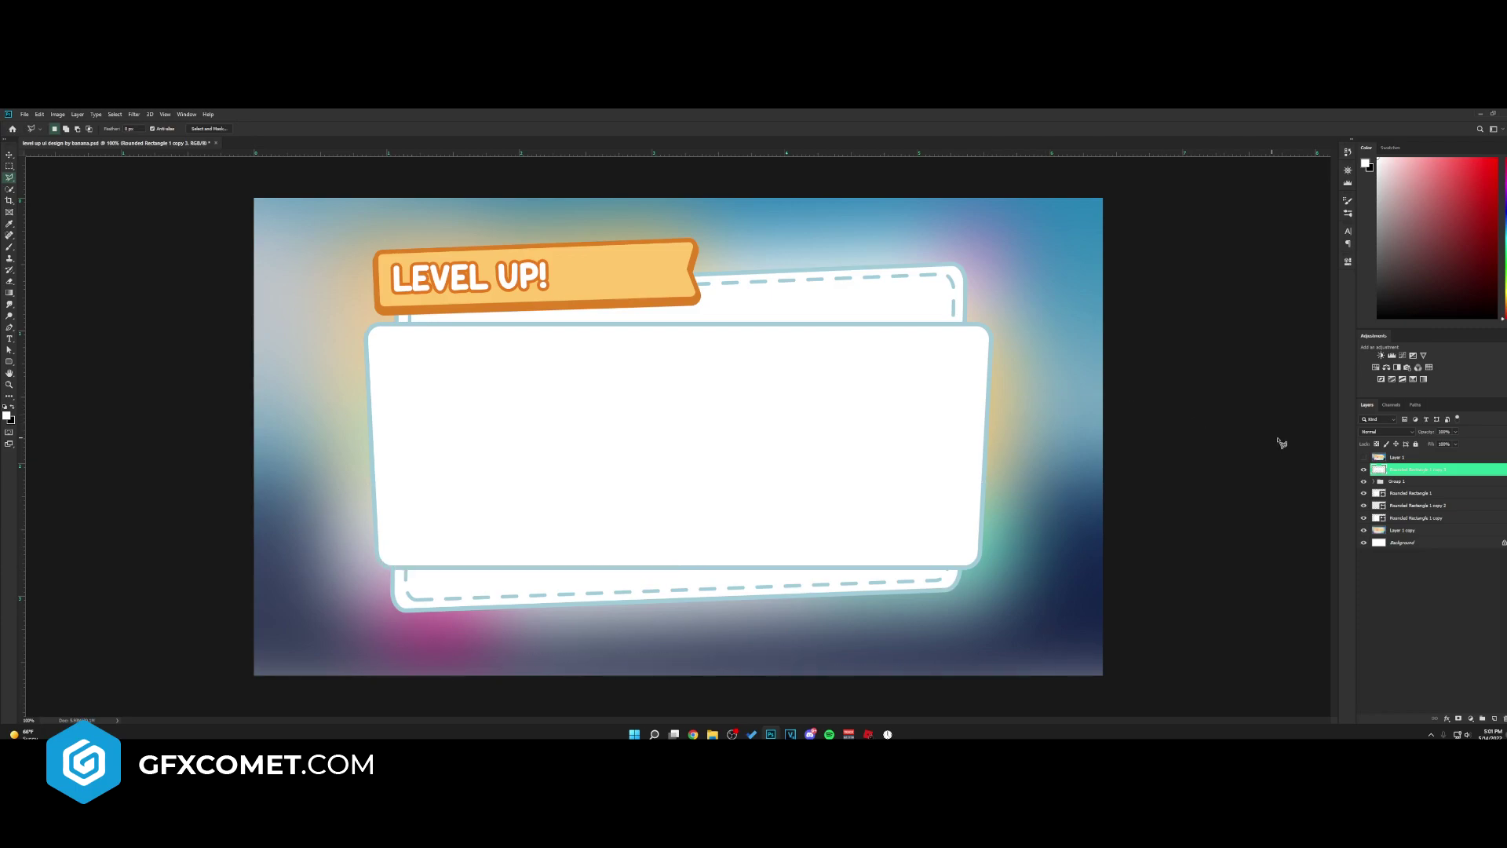
key("ctrl+d")
key("v")
- Move the trimmed rectangle above the reference and give it a Color Overlay in the light orange sampled from the Rewards panel
left_click(1364, 457)
left_click_drag(1413, 469, 1451, 458)
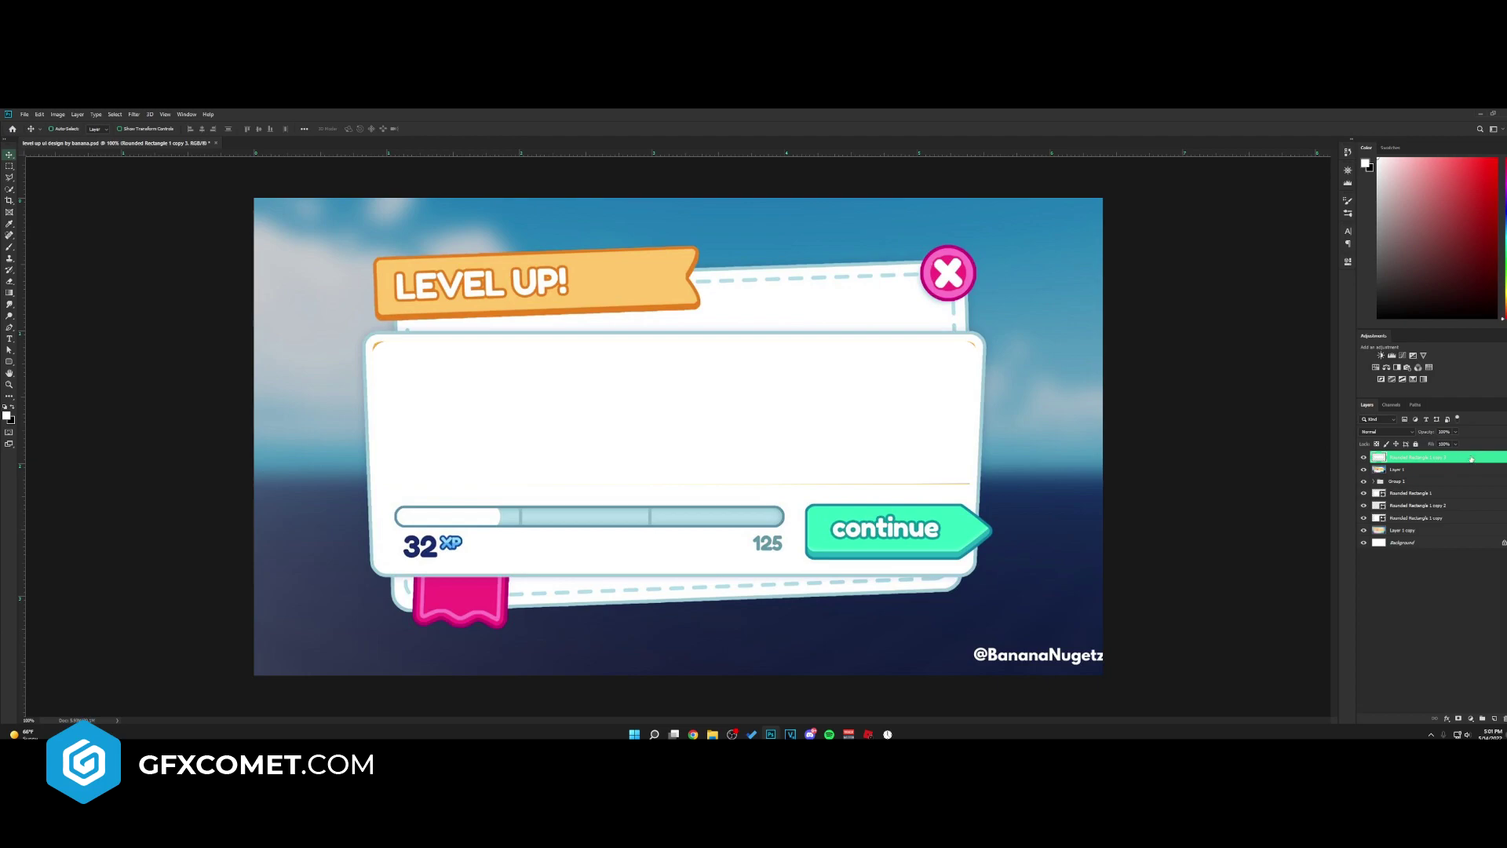
double_click(1472, 459)
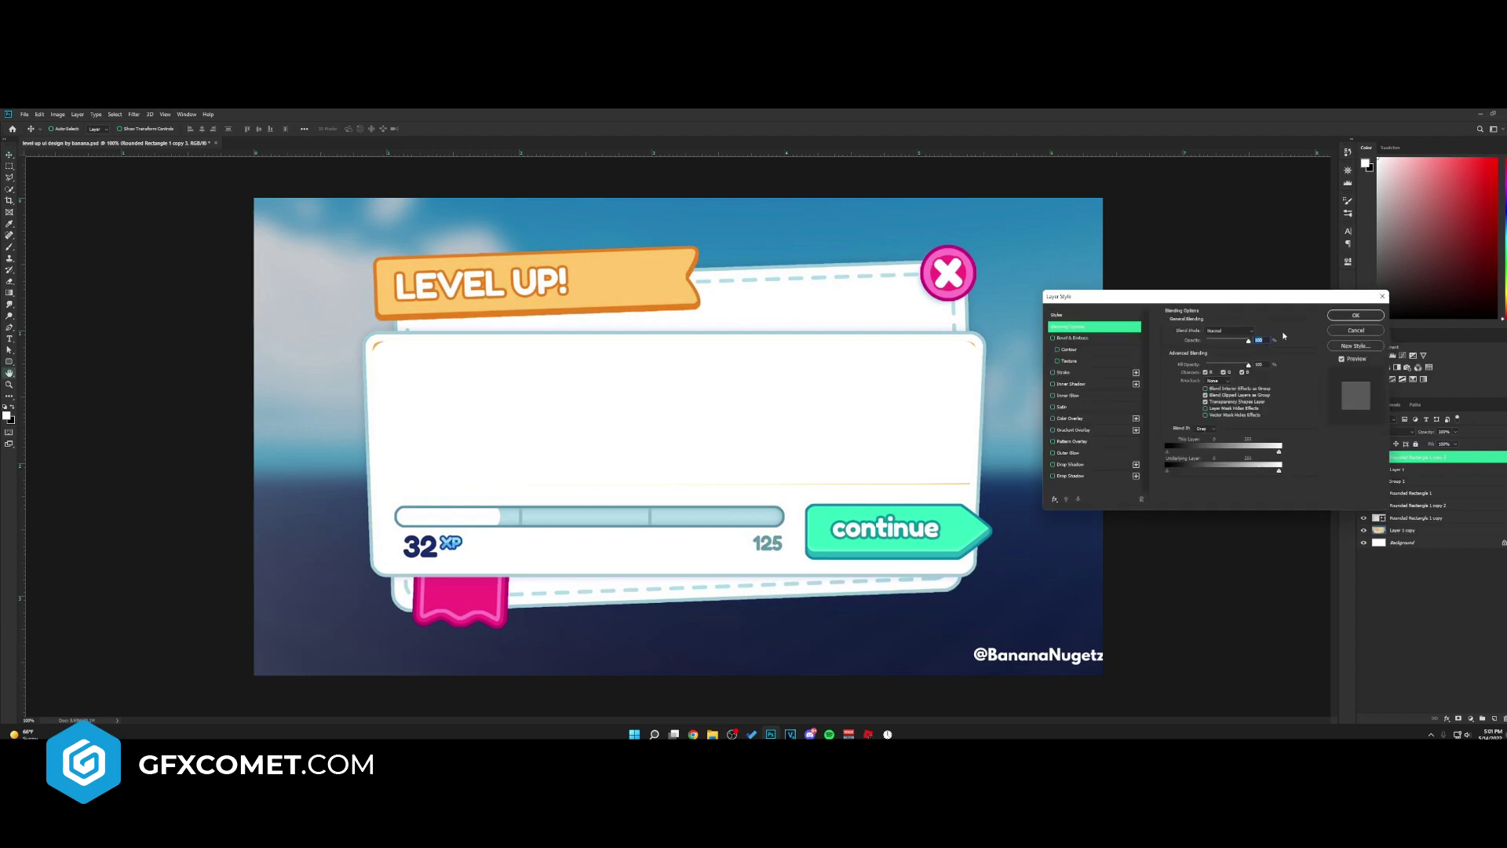
left_click(1069, 418)
left_click(1257, 332)
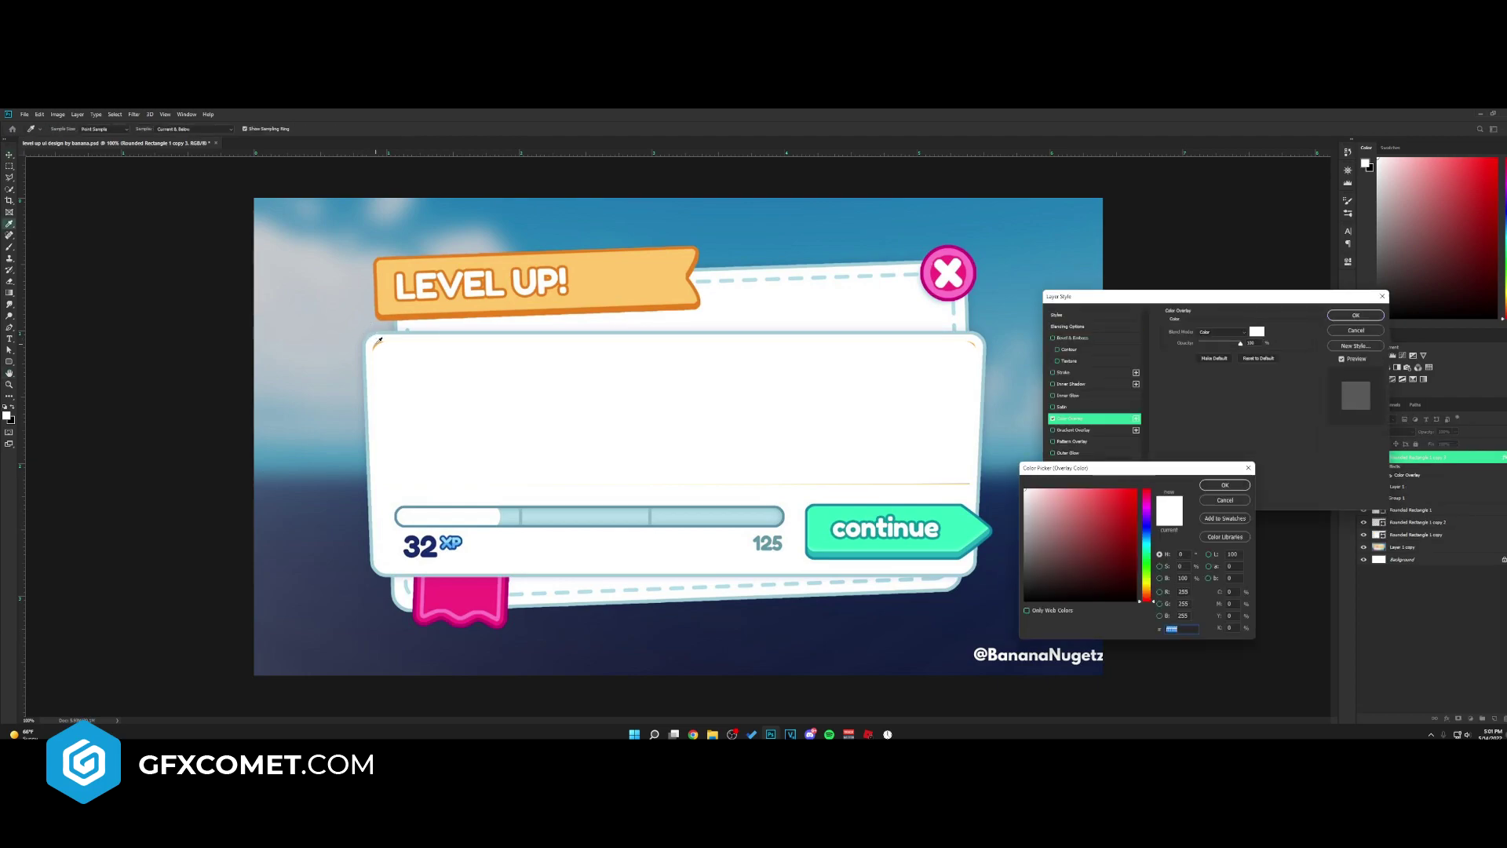
left_click(378, 343)
left_click(377, 343)
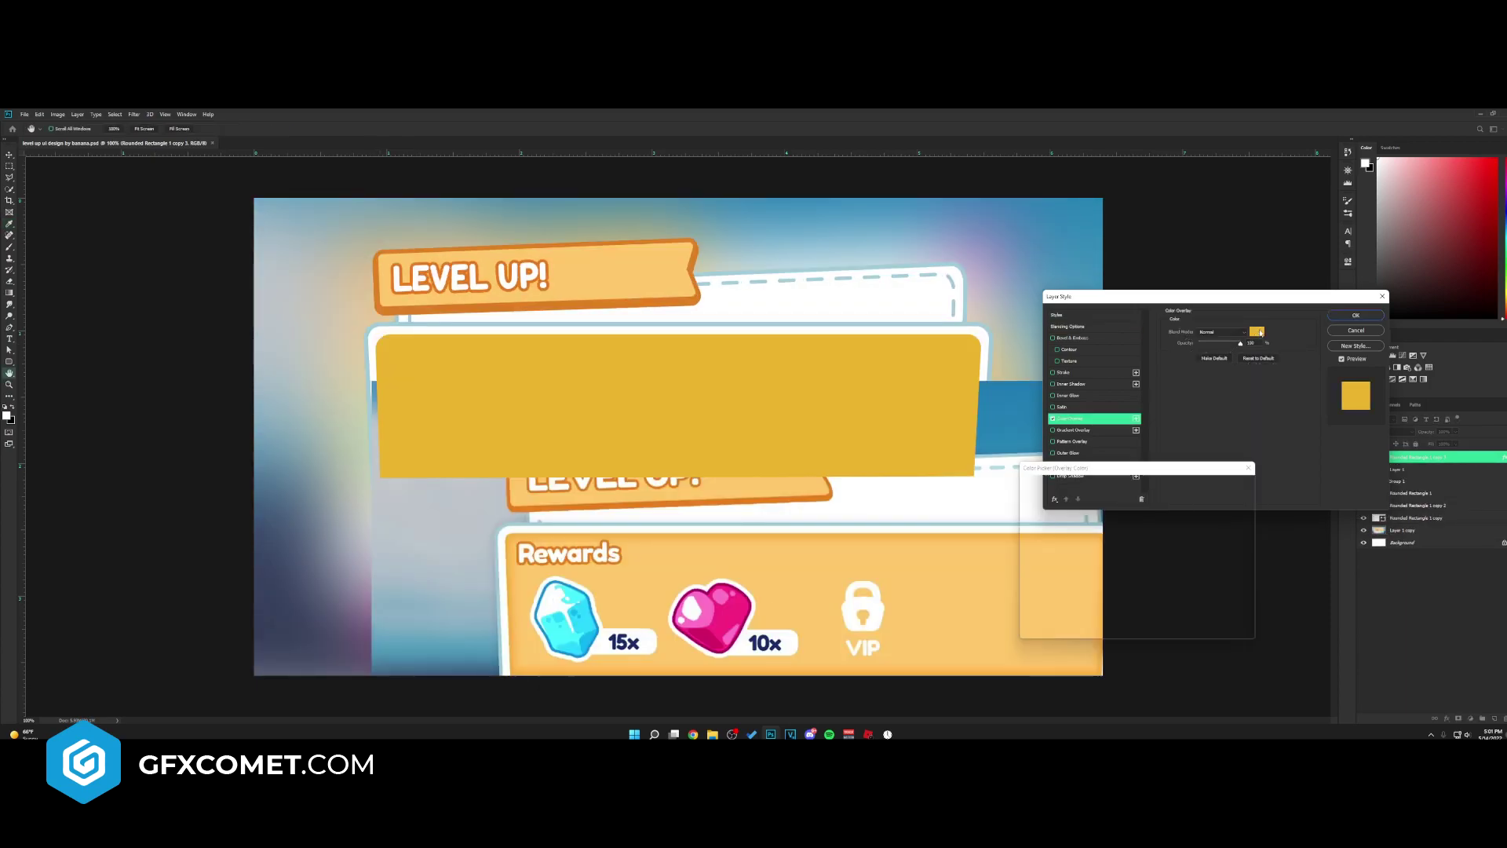
left_click(957, 593)
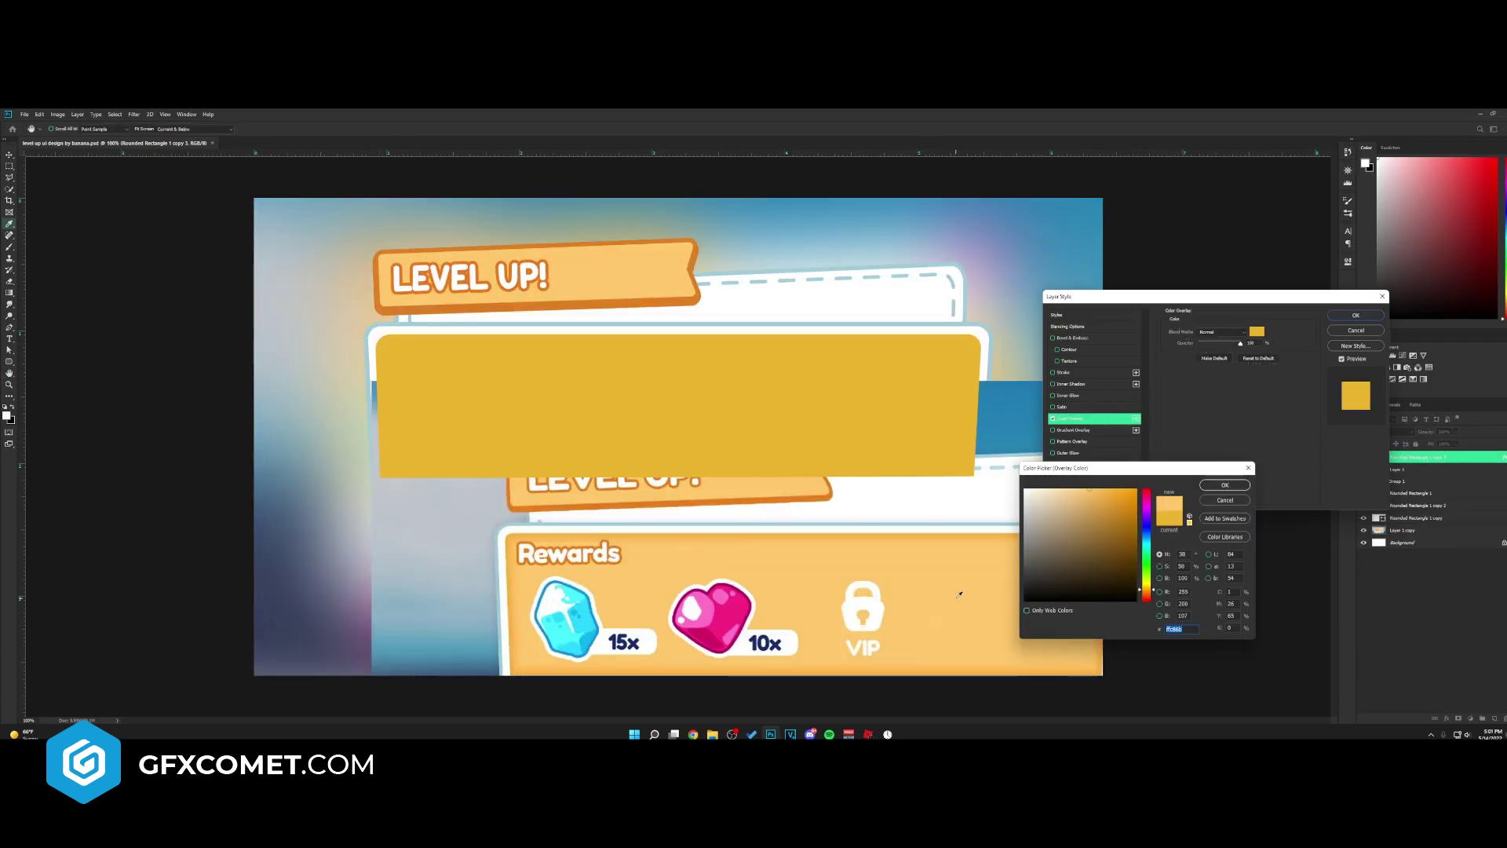
left_click(1225, 485)
- Add a Normal-mode Inner Shadow at 100% opacity to the panel in a more saturated orange, with reduced choke for soft edges
left_click(1076, 385)
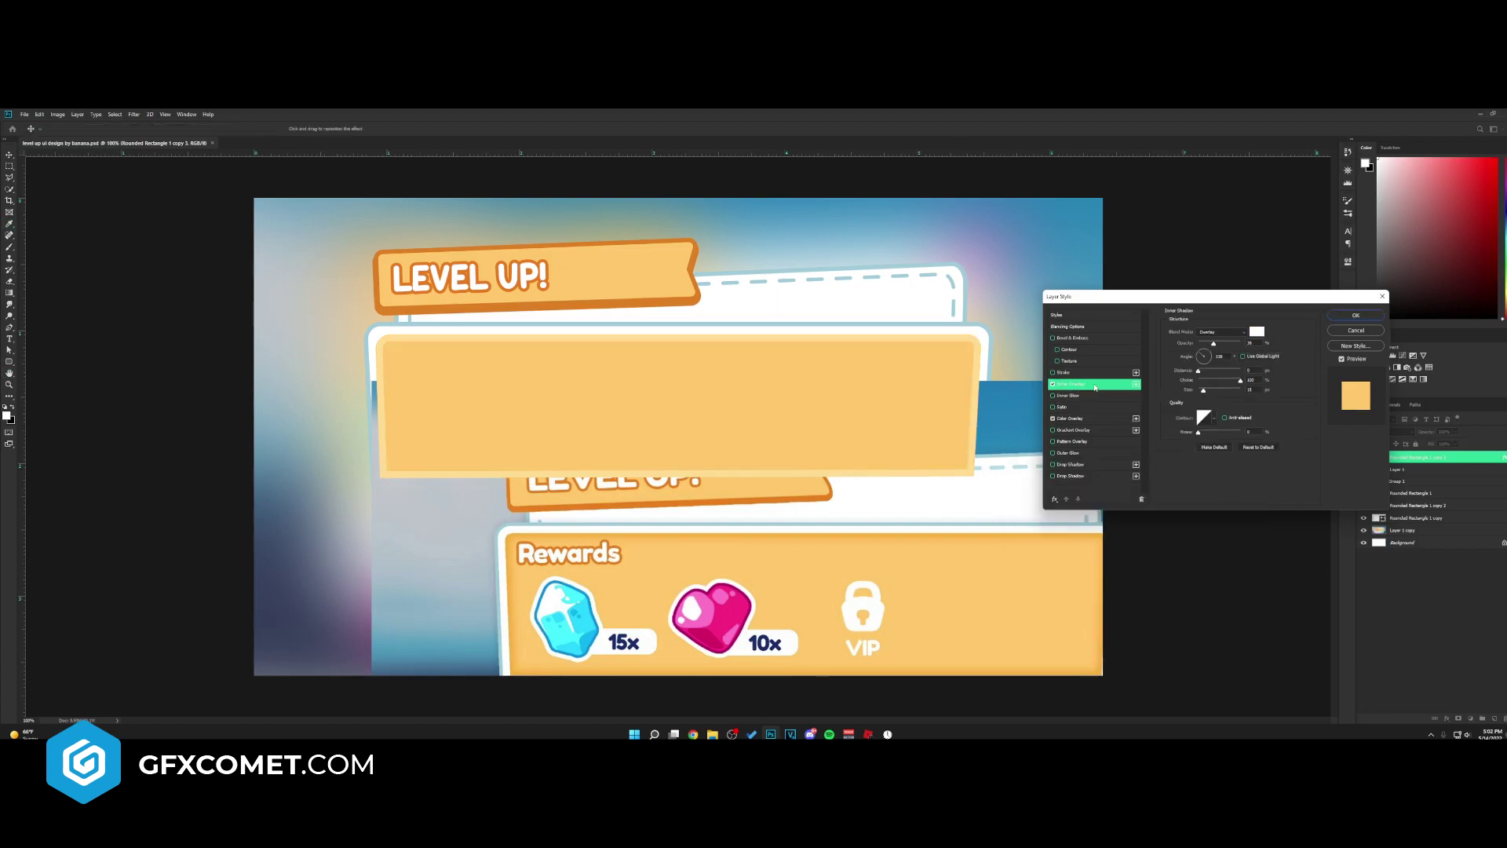
left_click(1215, 333)
left_click(1214, 340)
left_click_drag(1214, 343, 1265, 343)
left_click(1256, 331)
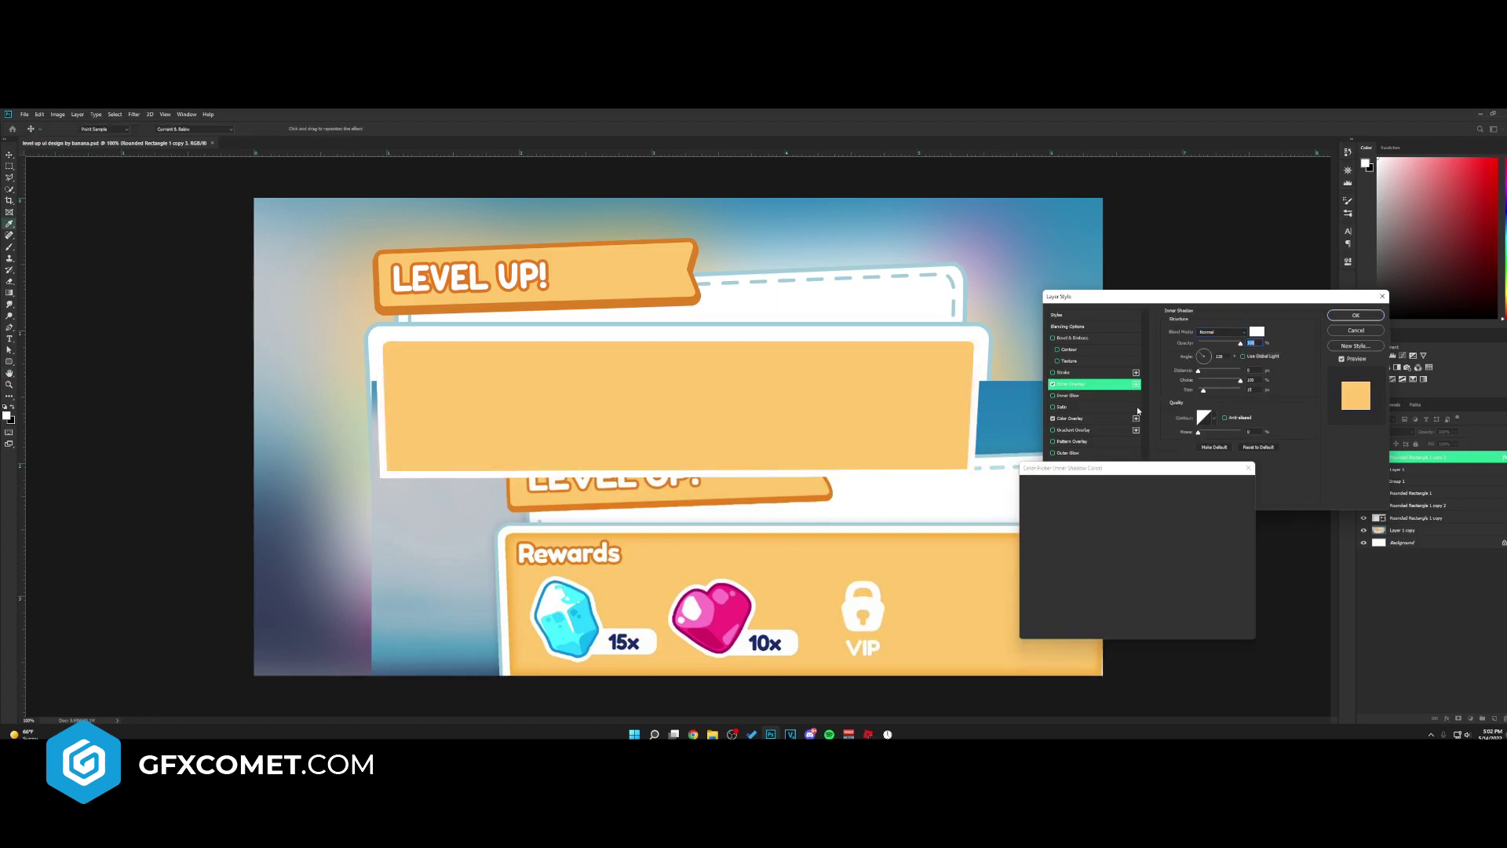
left_click(847, 534)
left_click(1129, 490)
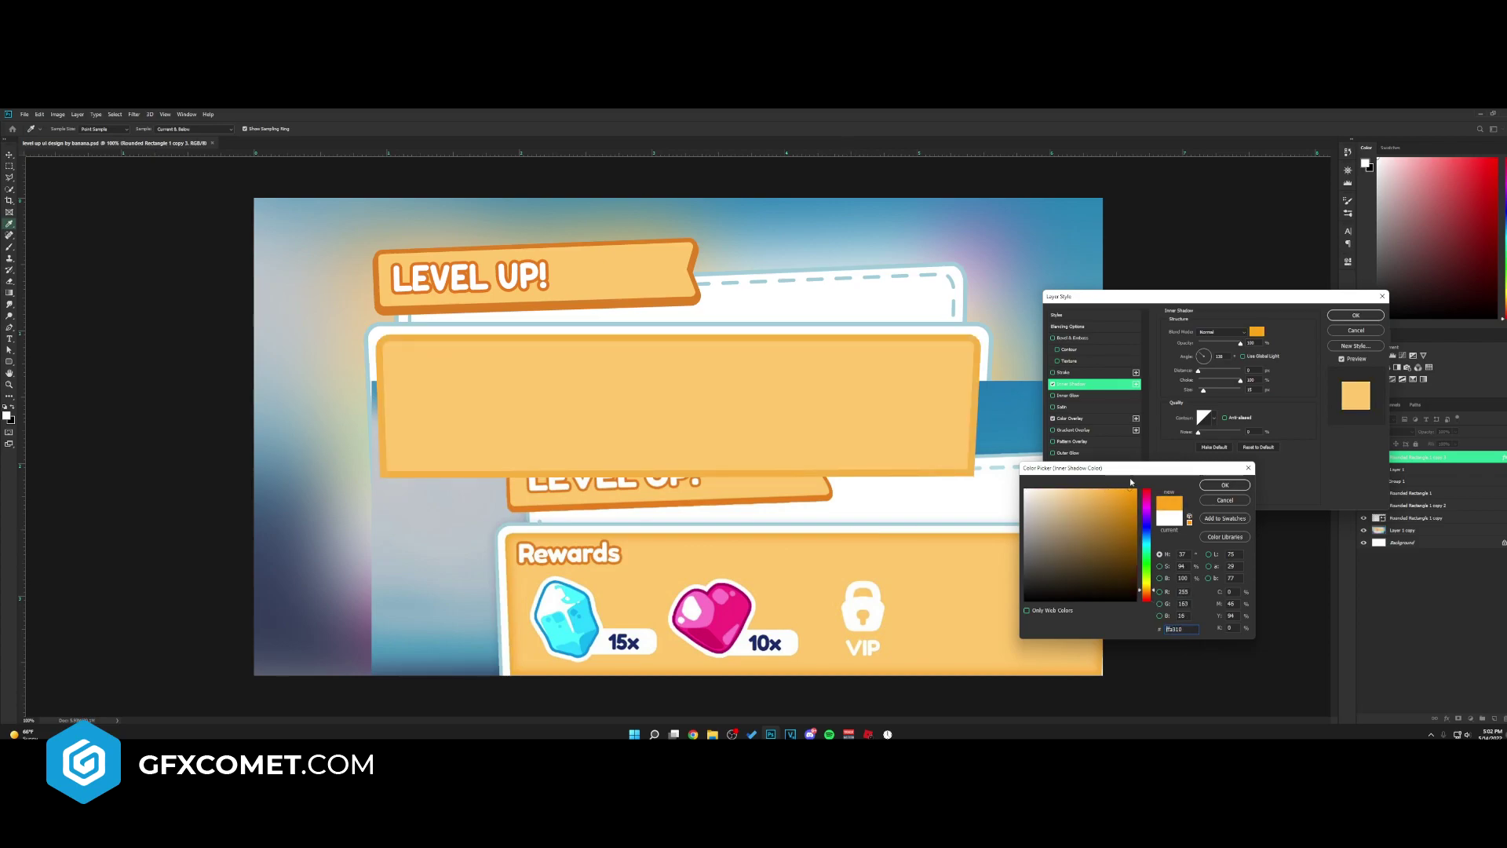
left_click(1225, 485)
left_click_drag(1240, 380, 1209, 381)
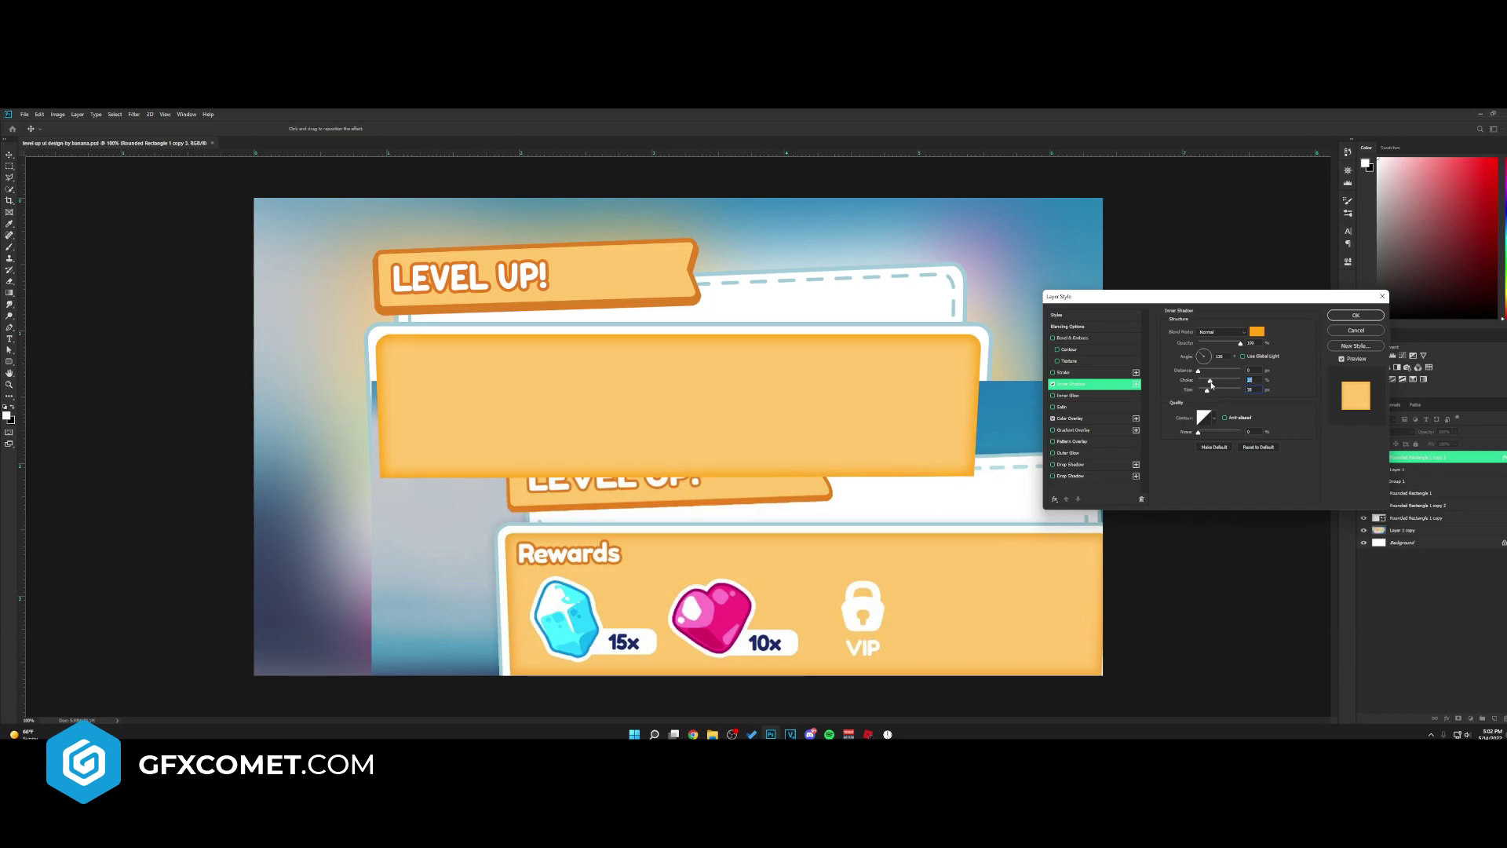
left_click(1369, 315)
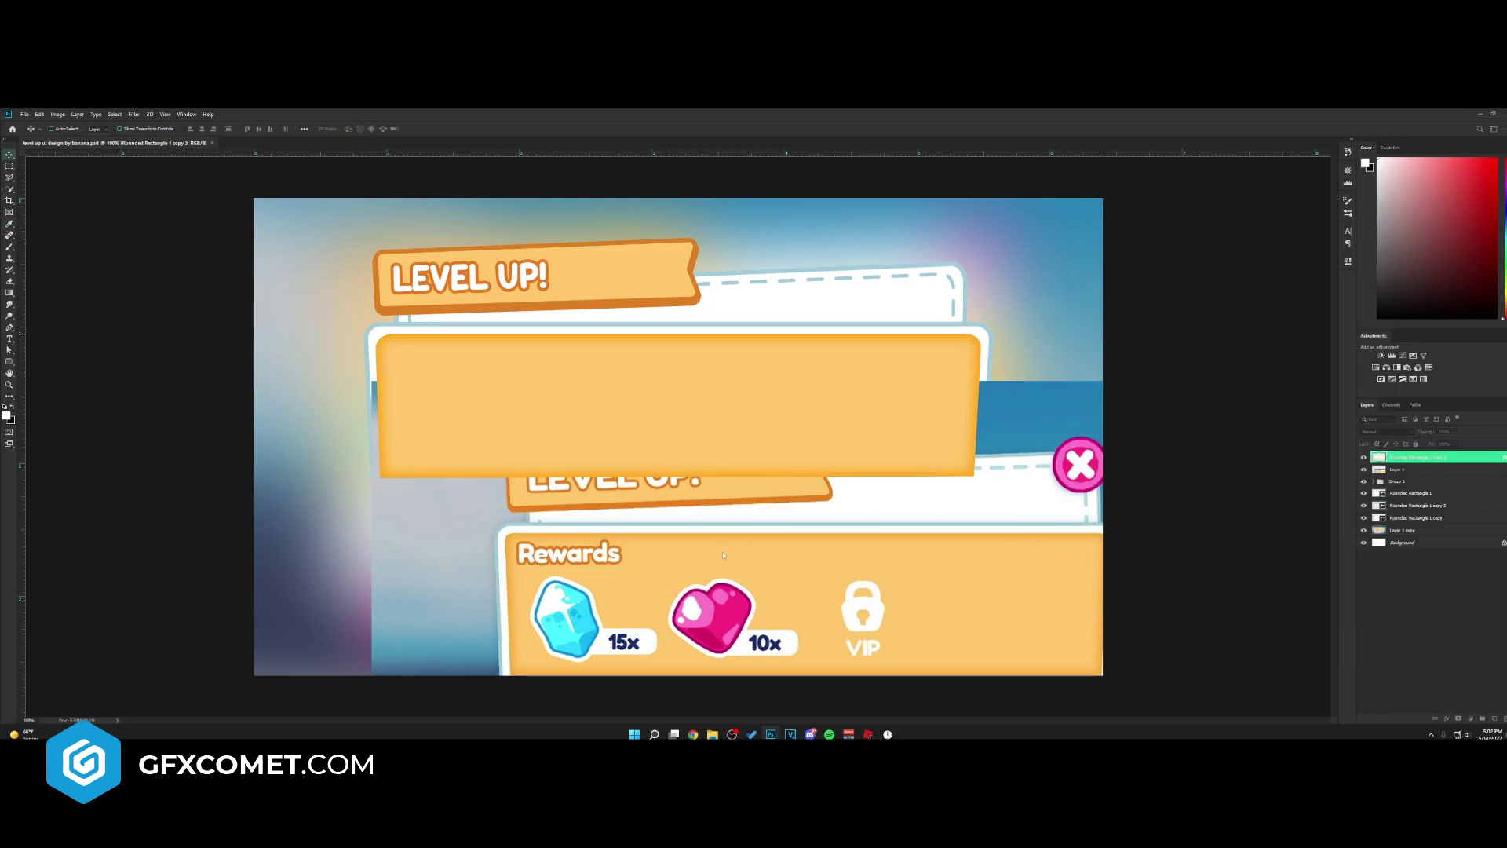
- Hide the reference image and move its layer above the orange panel
left_click(1363, 469)
left_click(1407, 474, "ctrl")
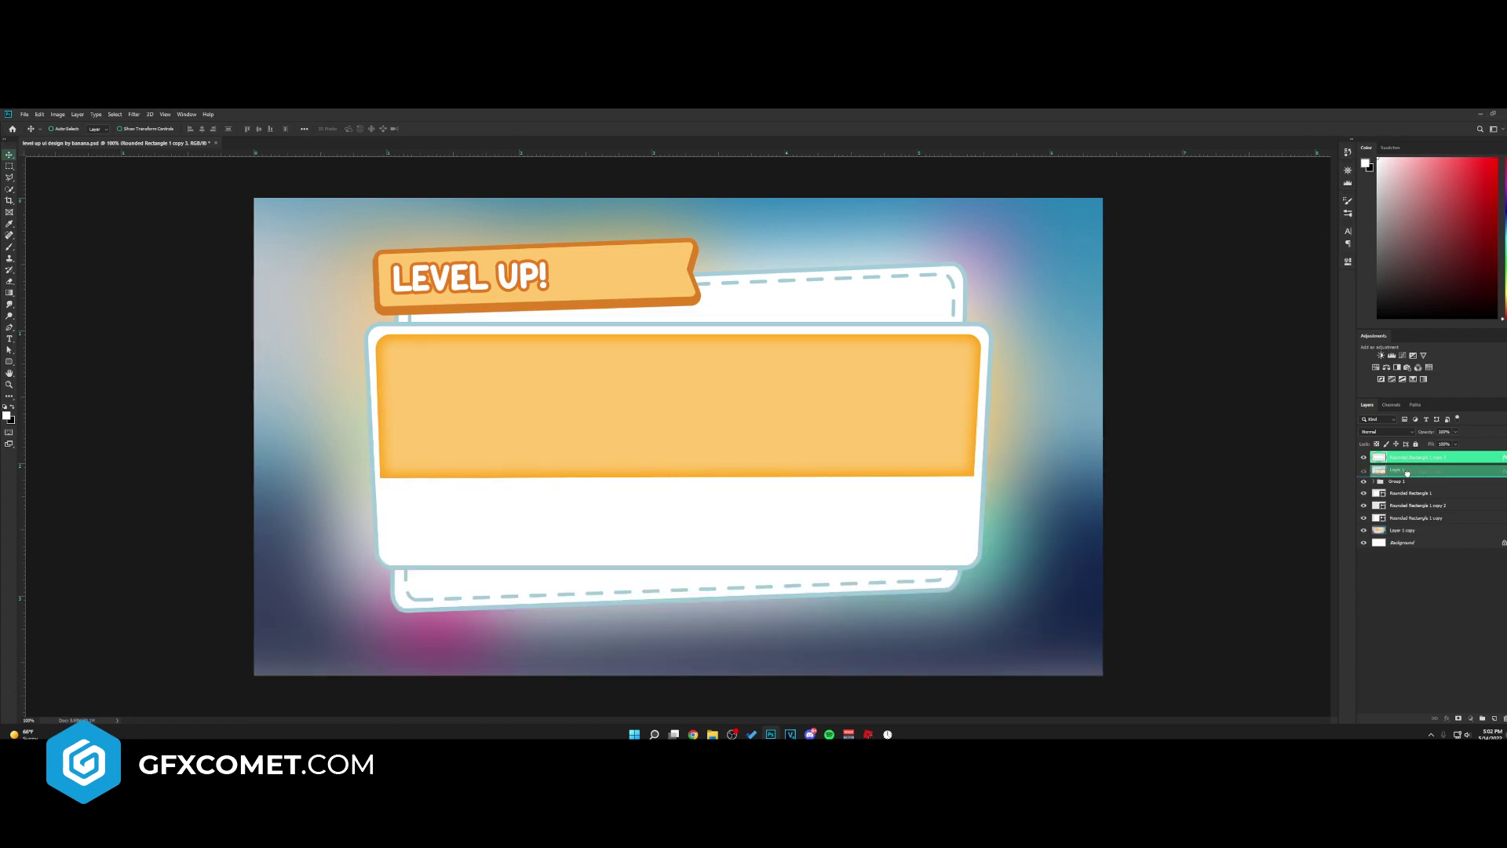
left_click_drag(1407, 474, 1407, 476)
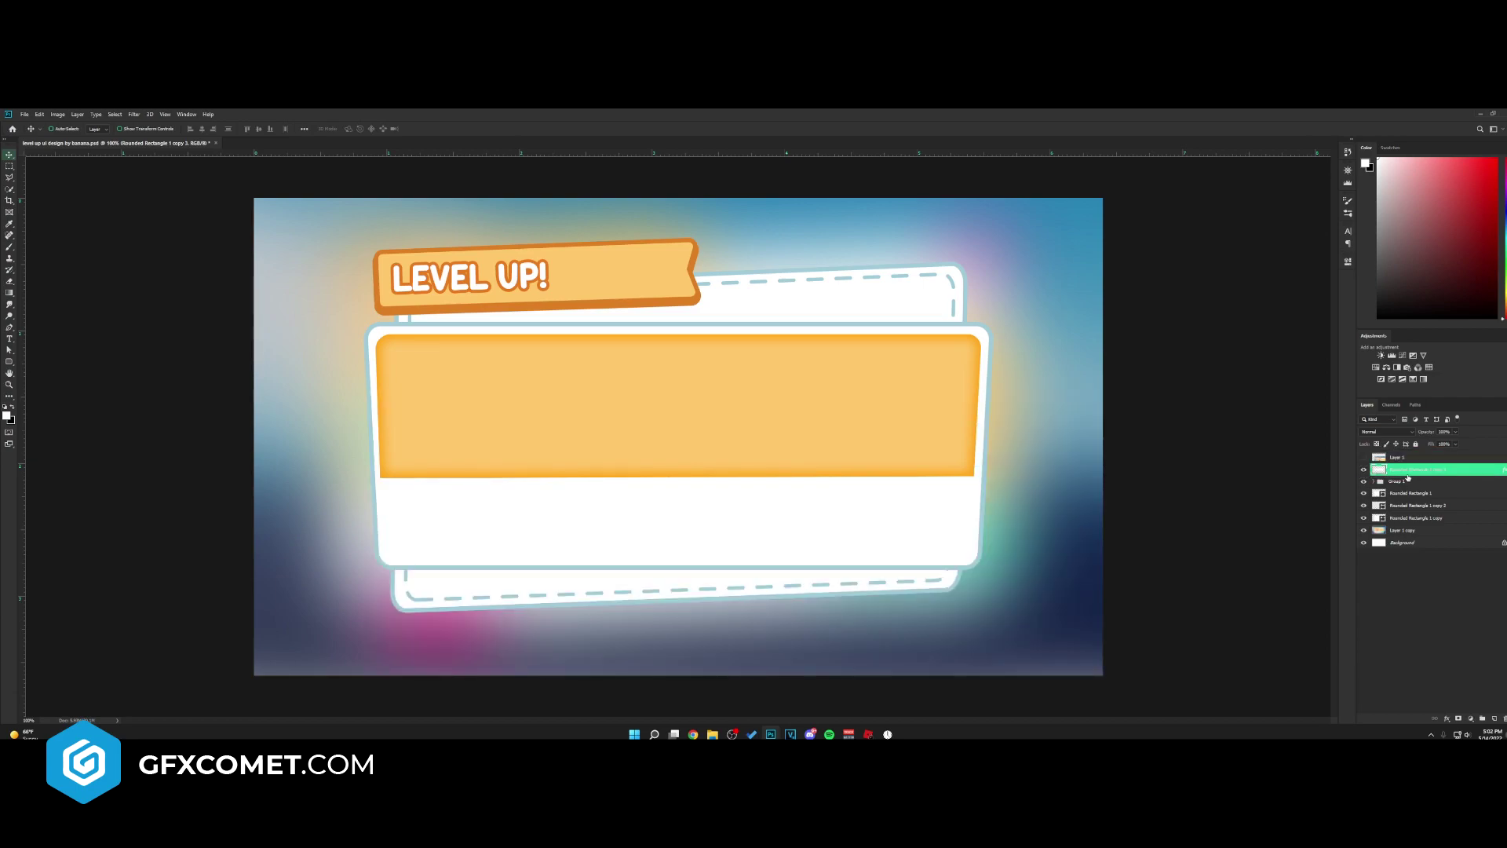
- Duplicate the "LEVEL UP!" title text above the orange panel for a smaller "REWARDS" heading near its upper-left corner
left_click(540, 279)
left_click_drag(1408, 494, 1421, 466)
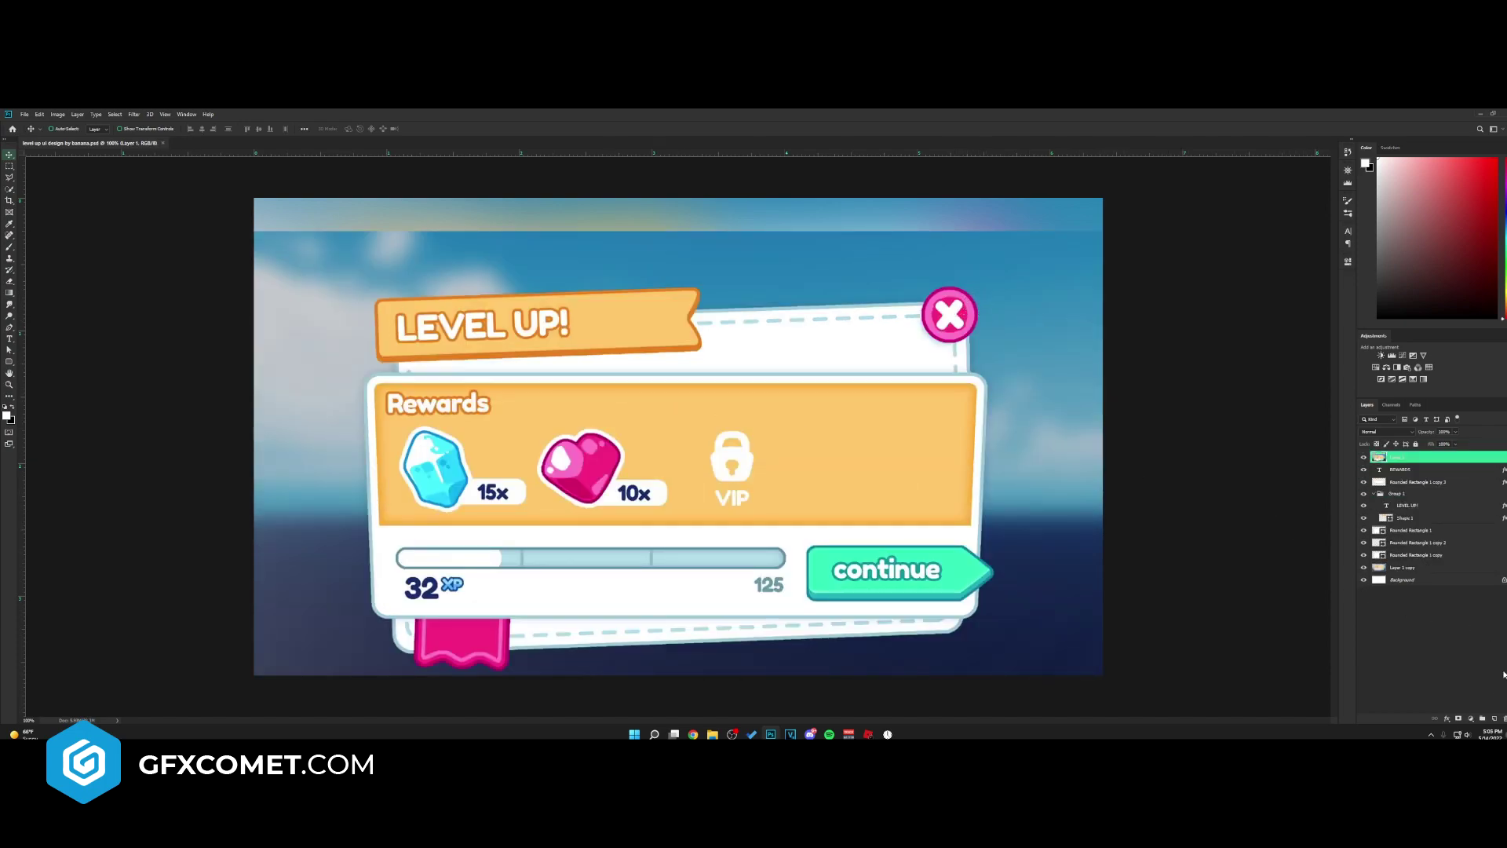
- Create a new layer above the reference and draw a white-filled circle near the reference's close button with the Ellipse tool
left_click(1493, 717)
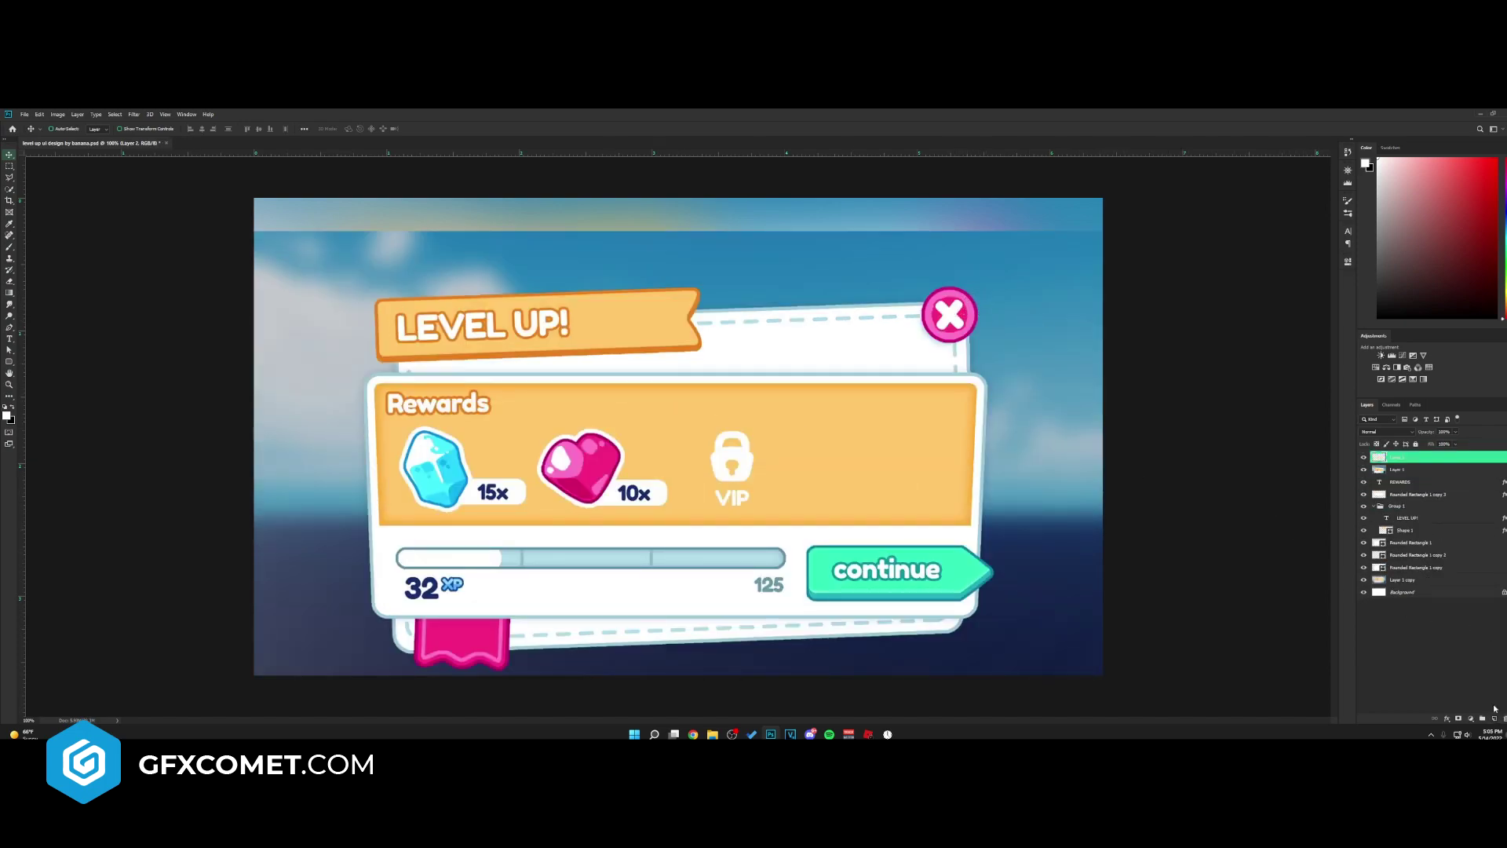
left_click(9, 362)
right_click(10, 362)
left_click(33, 382)
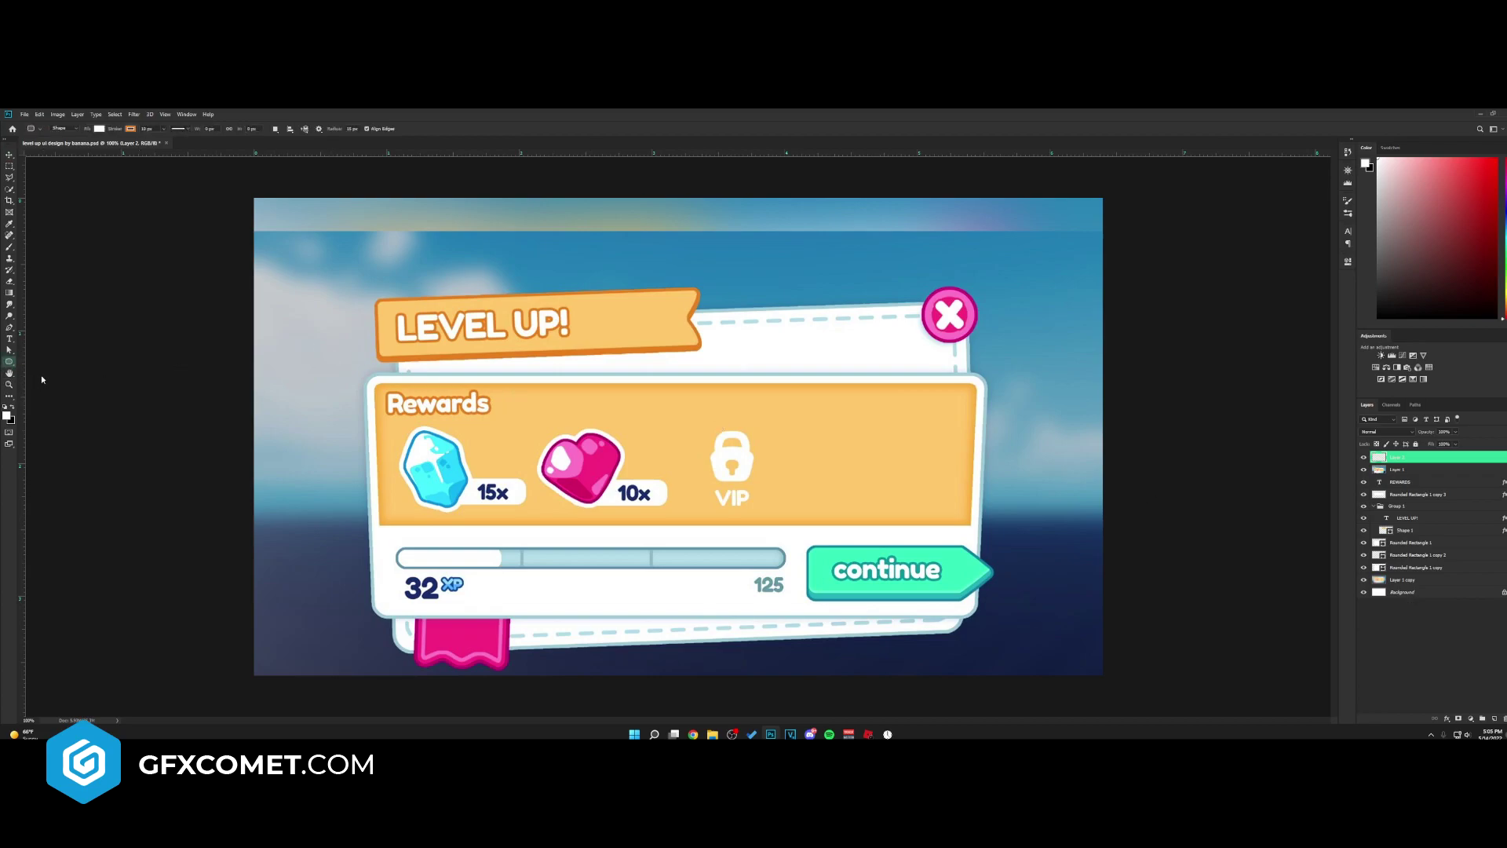
key("shift+u")
left_click_drag(809, 392, 903, 360)
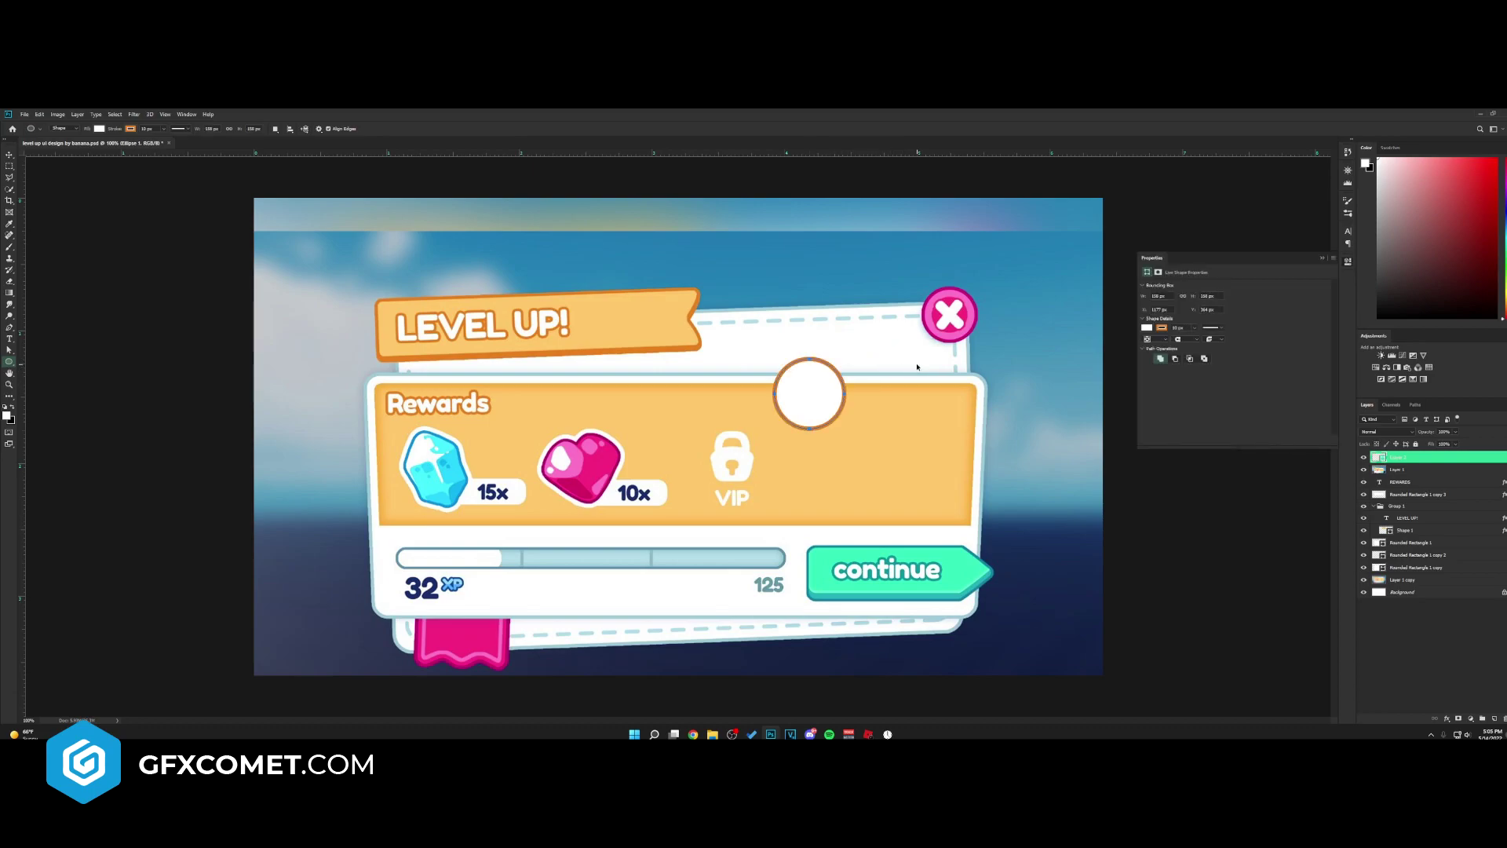
- Set the circle's stroke color to the bright pink sampled from the reference's close button
key("v")
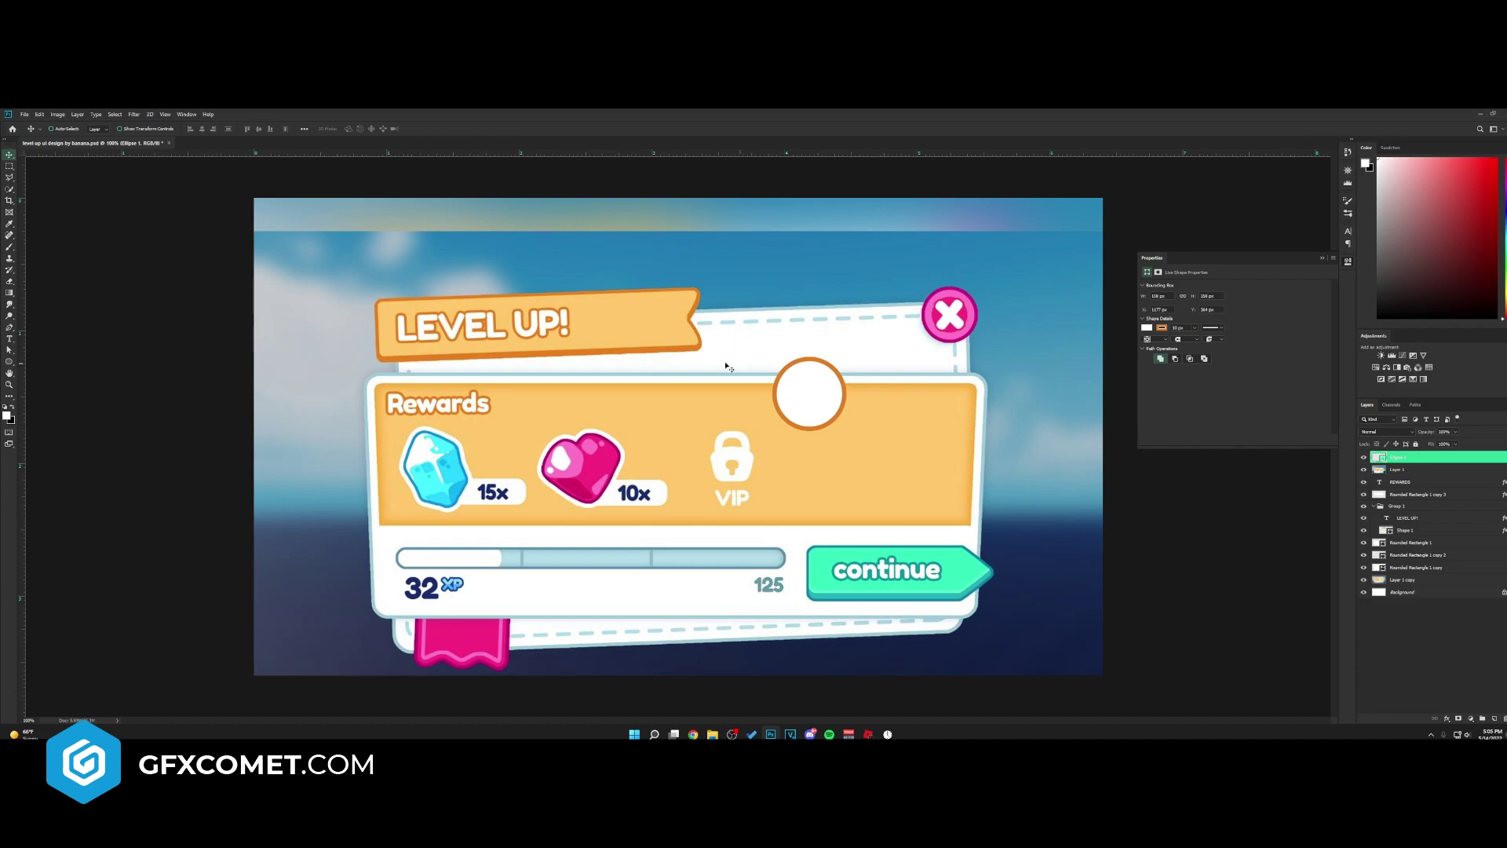
left_click(10, 361)
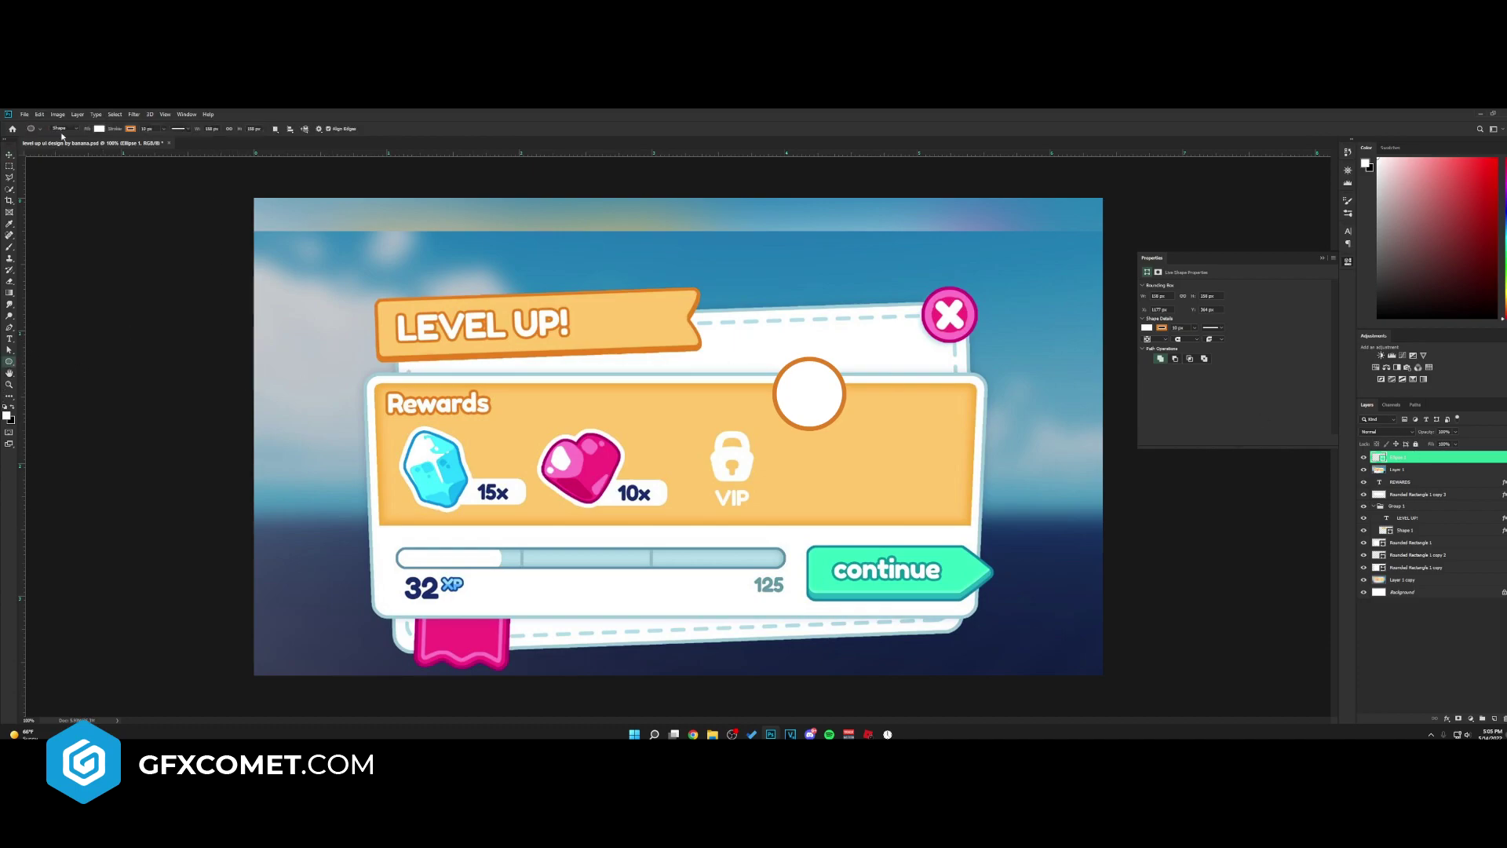
left_click(131, 128)
left_click(171, 145)
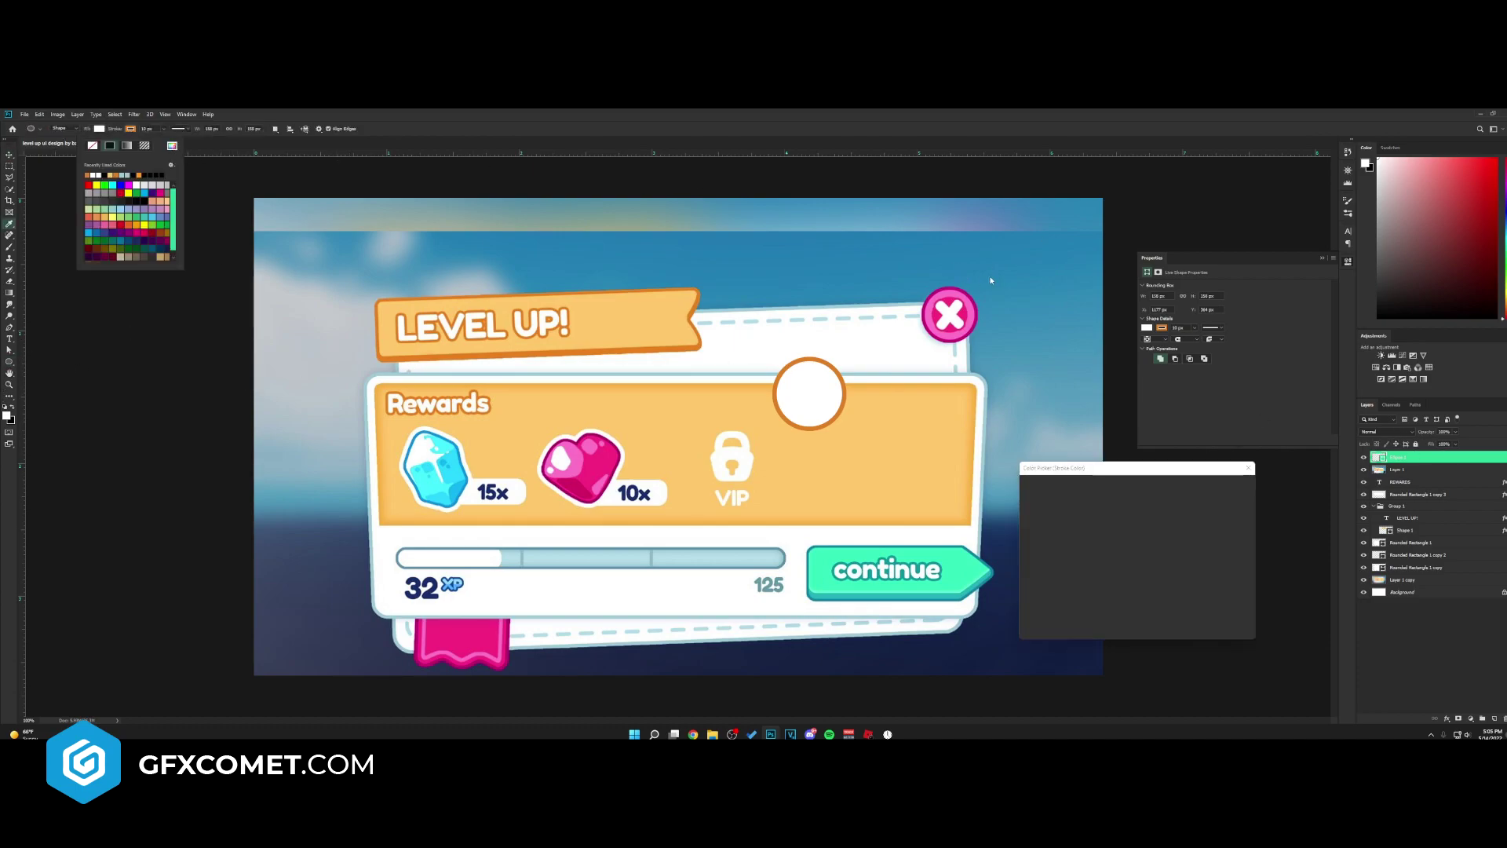
left_click(949, 285)
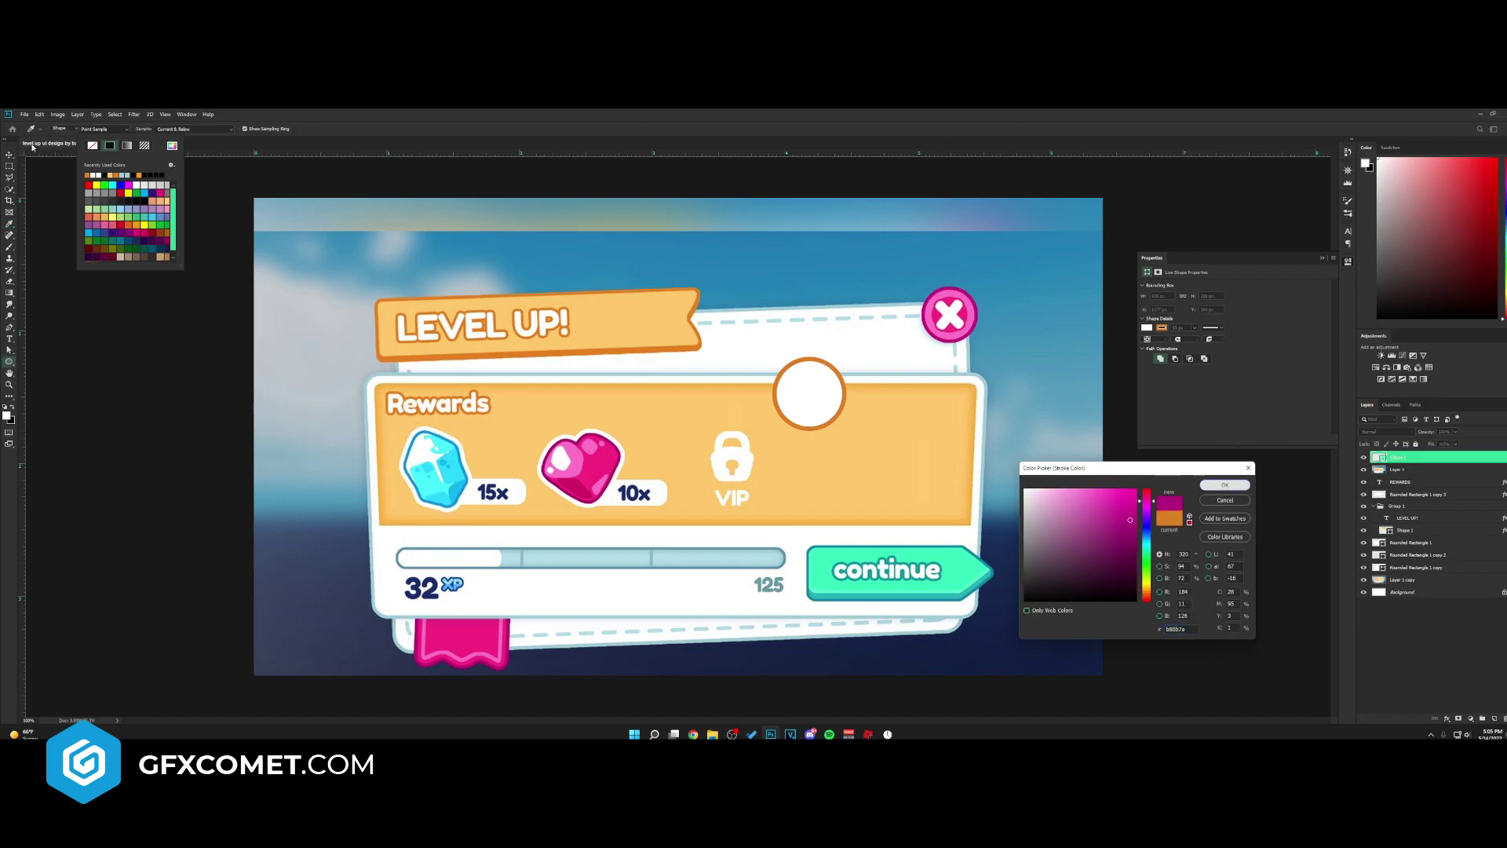
key("Return")
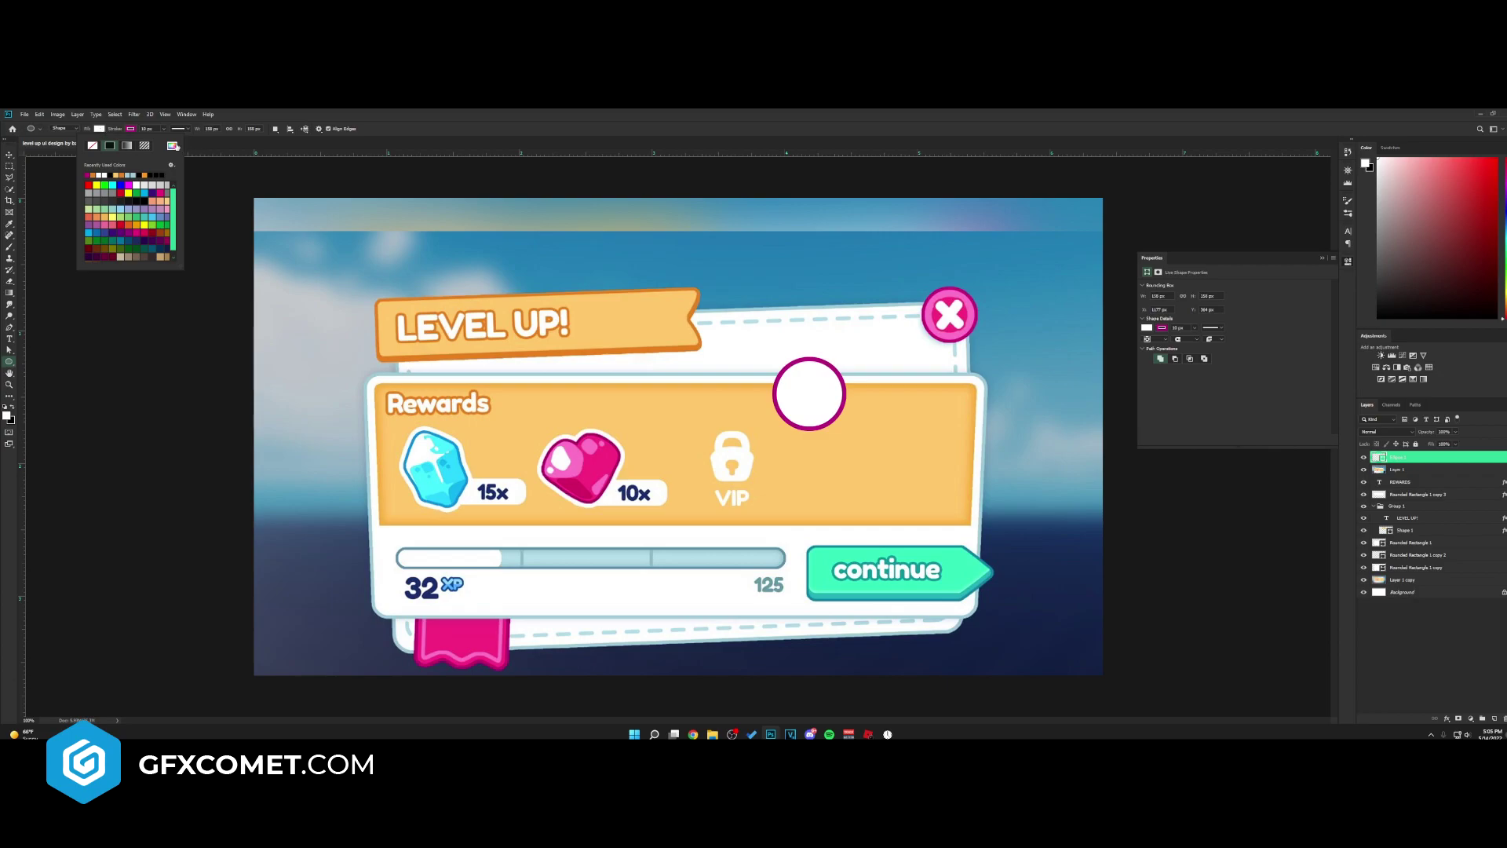
left_click(173, 146)
left_click(950, 301)
left_click(1238, 492)
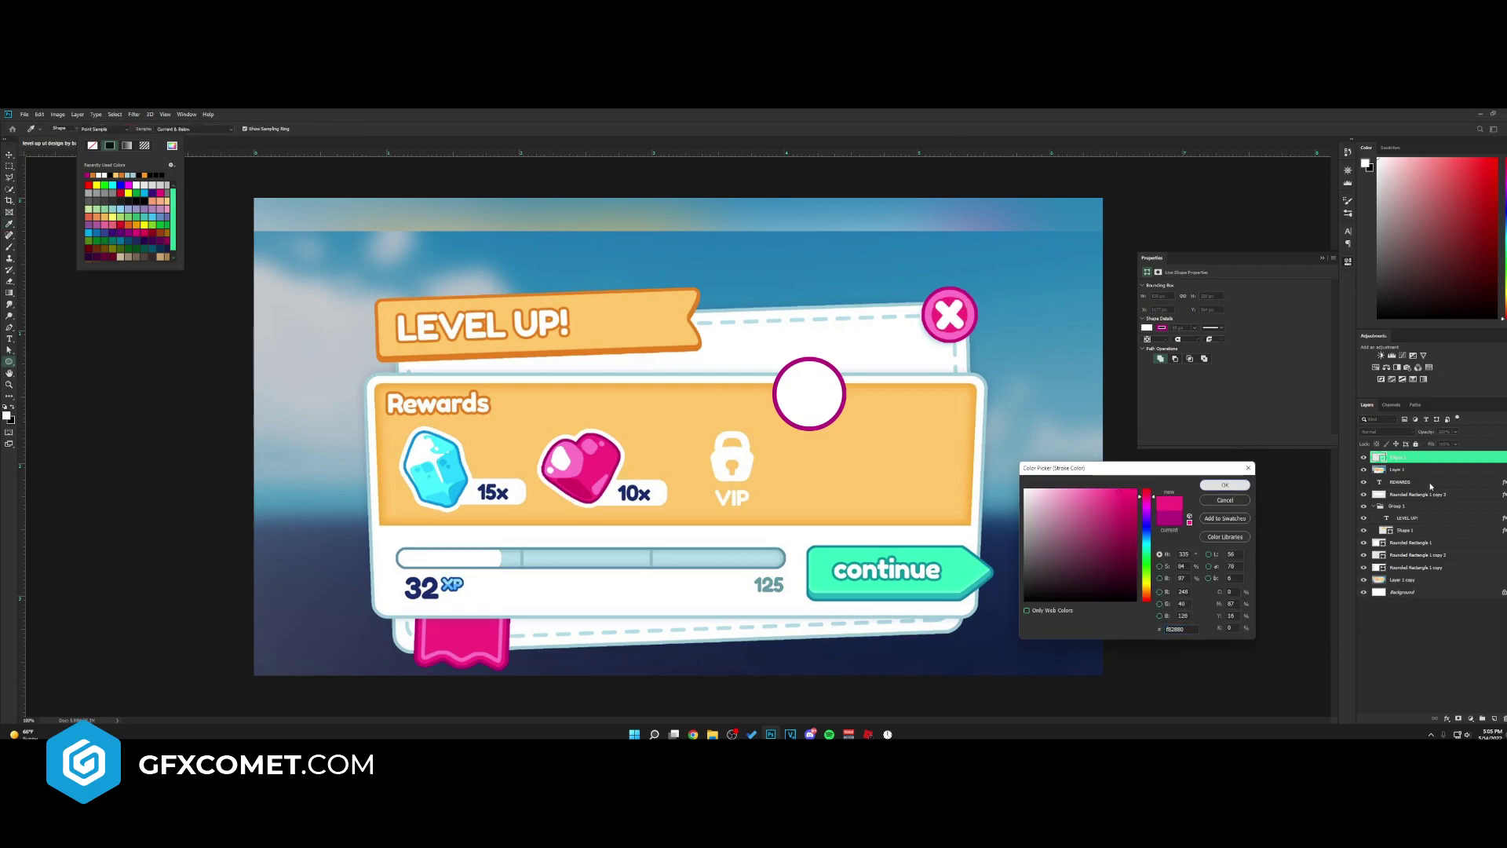
- Fill the circle with the same bright pink as its stroke
left_click(1399, 455)
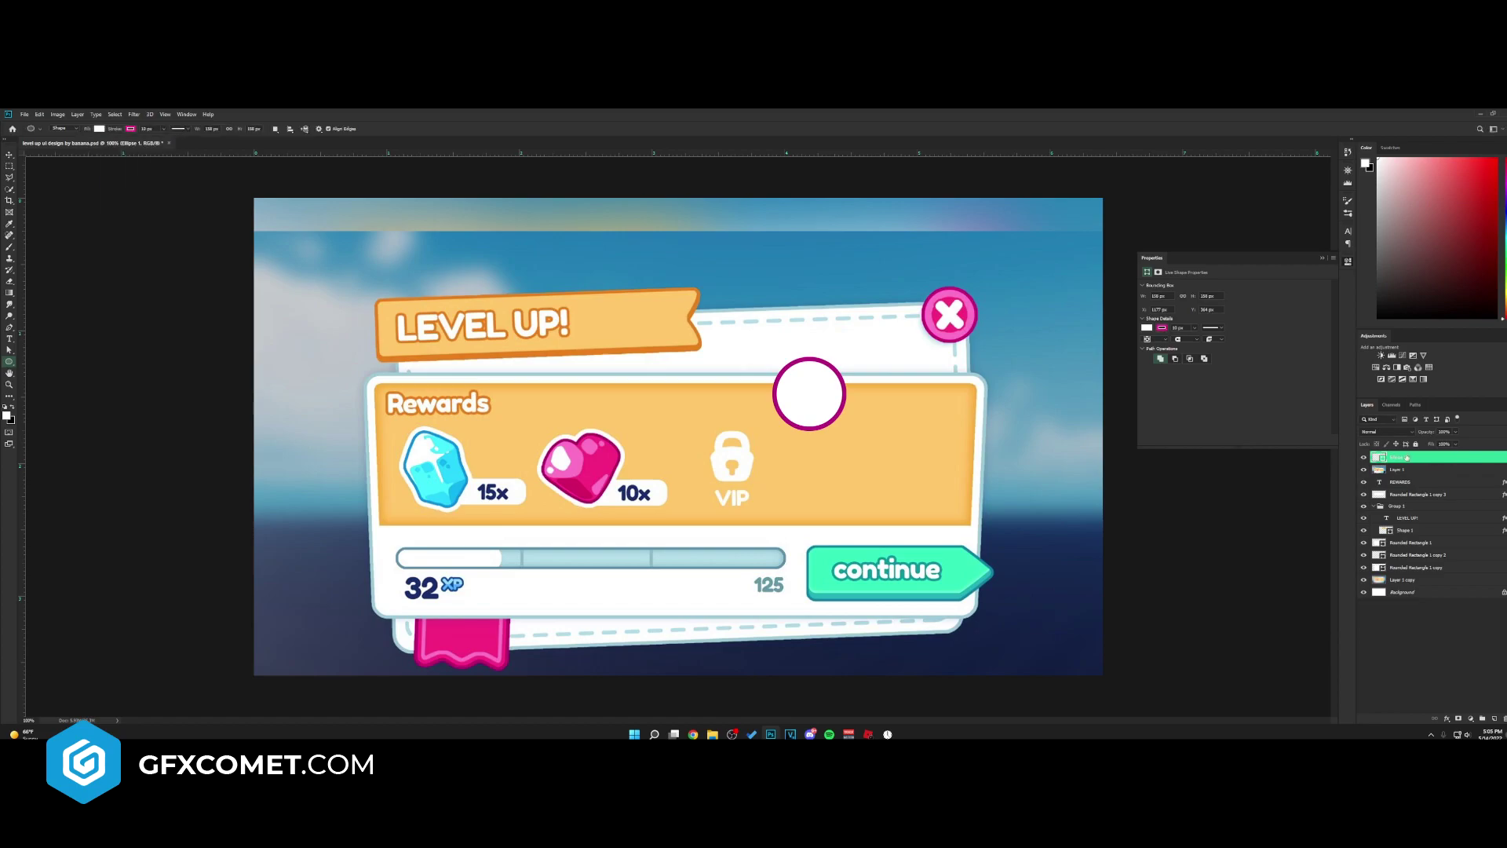
left_click(99, 128)
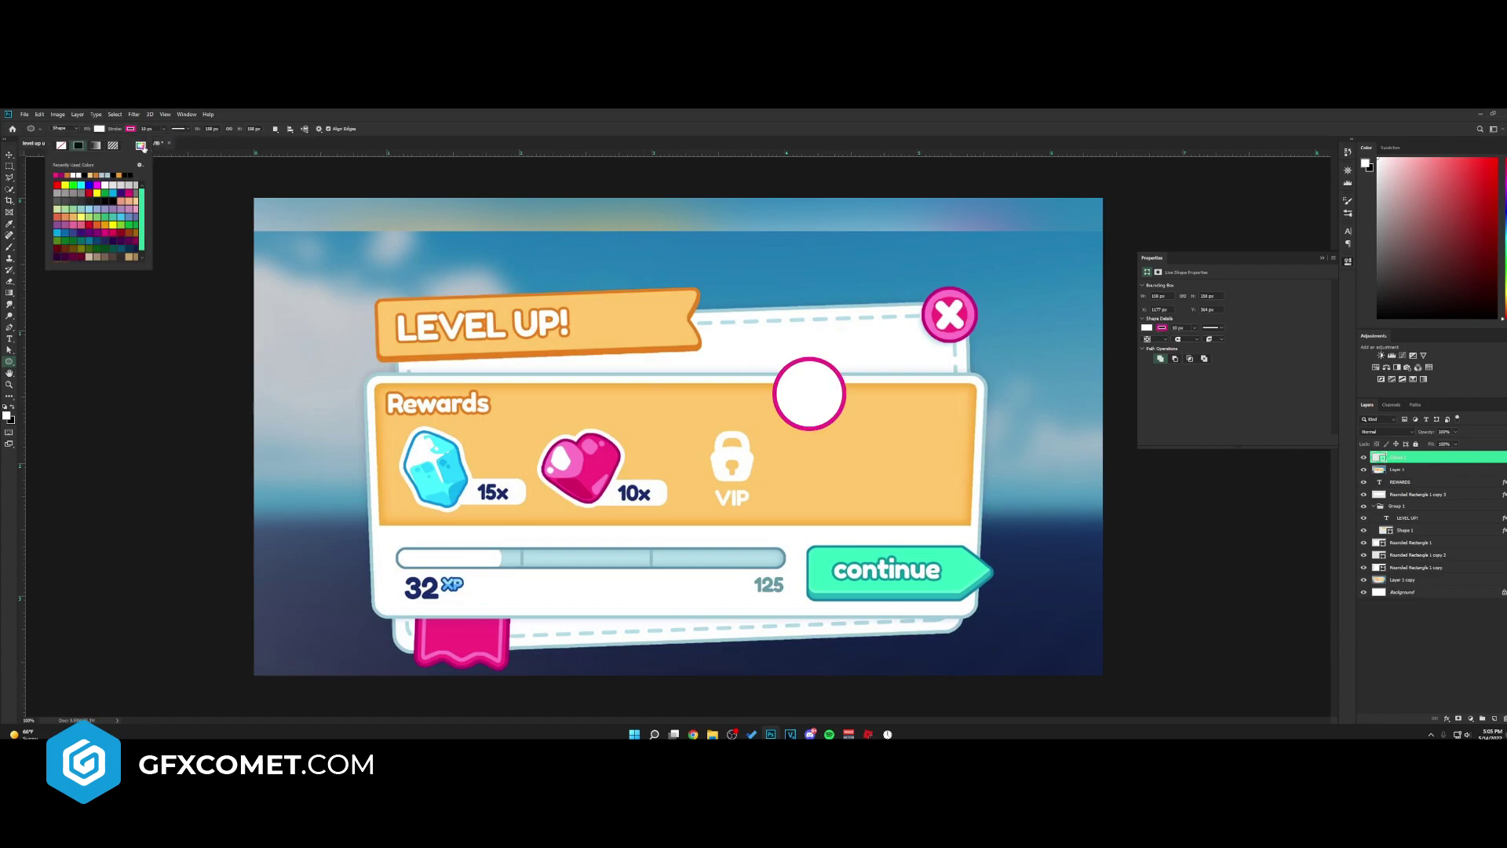
left_click(56, 175)
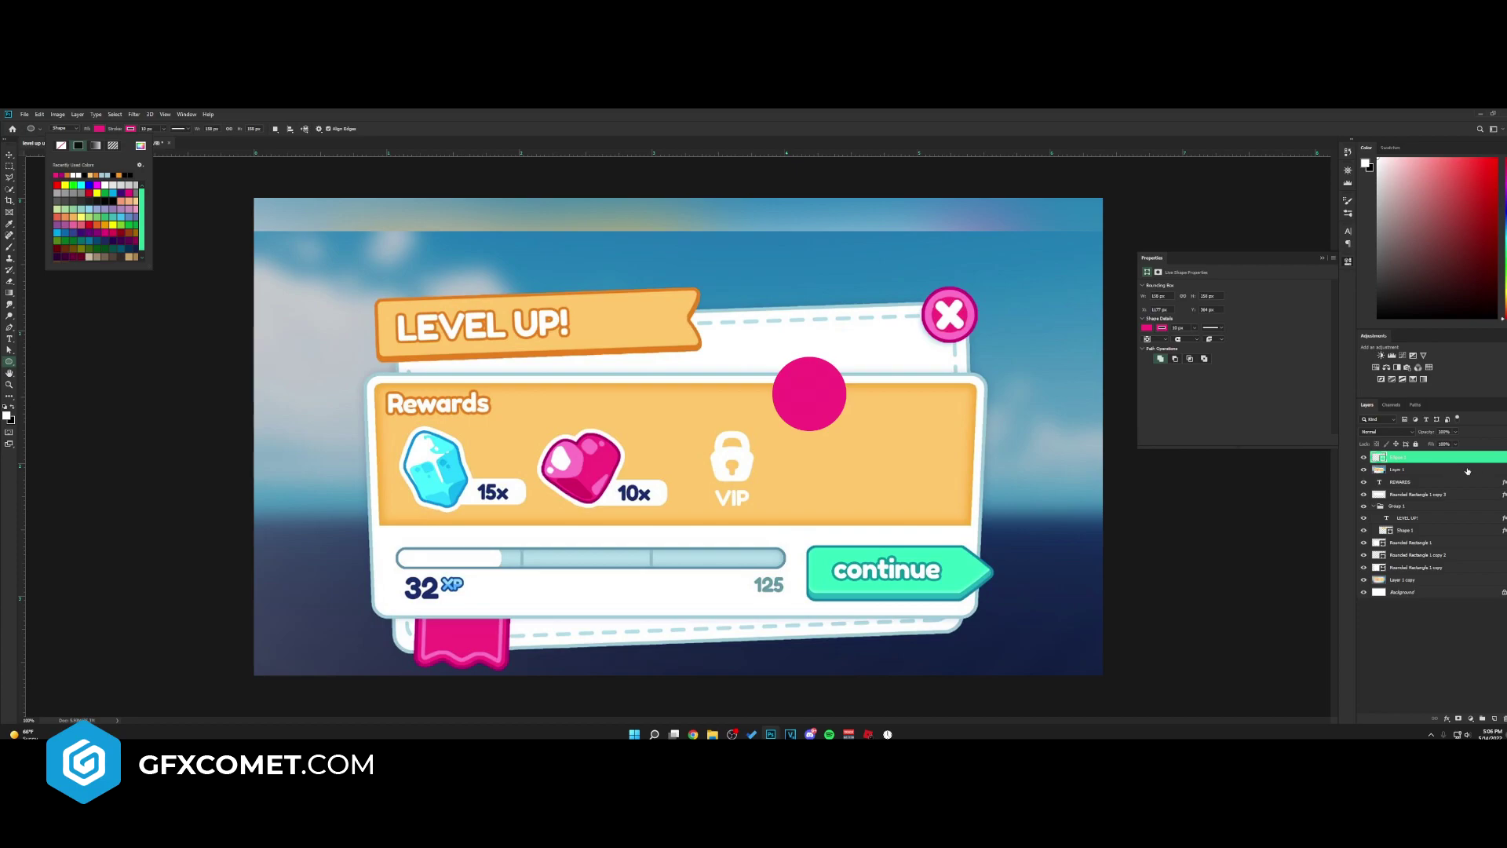
- Add an Inner Shadow to the circle in the lighter pink sampled from the reference's close button, with full choke and adjusted size
left_click(1465, 459)
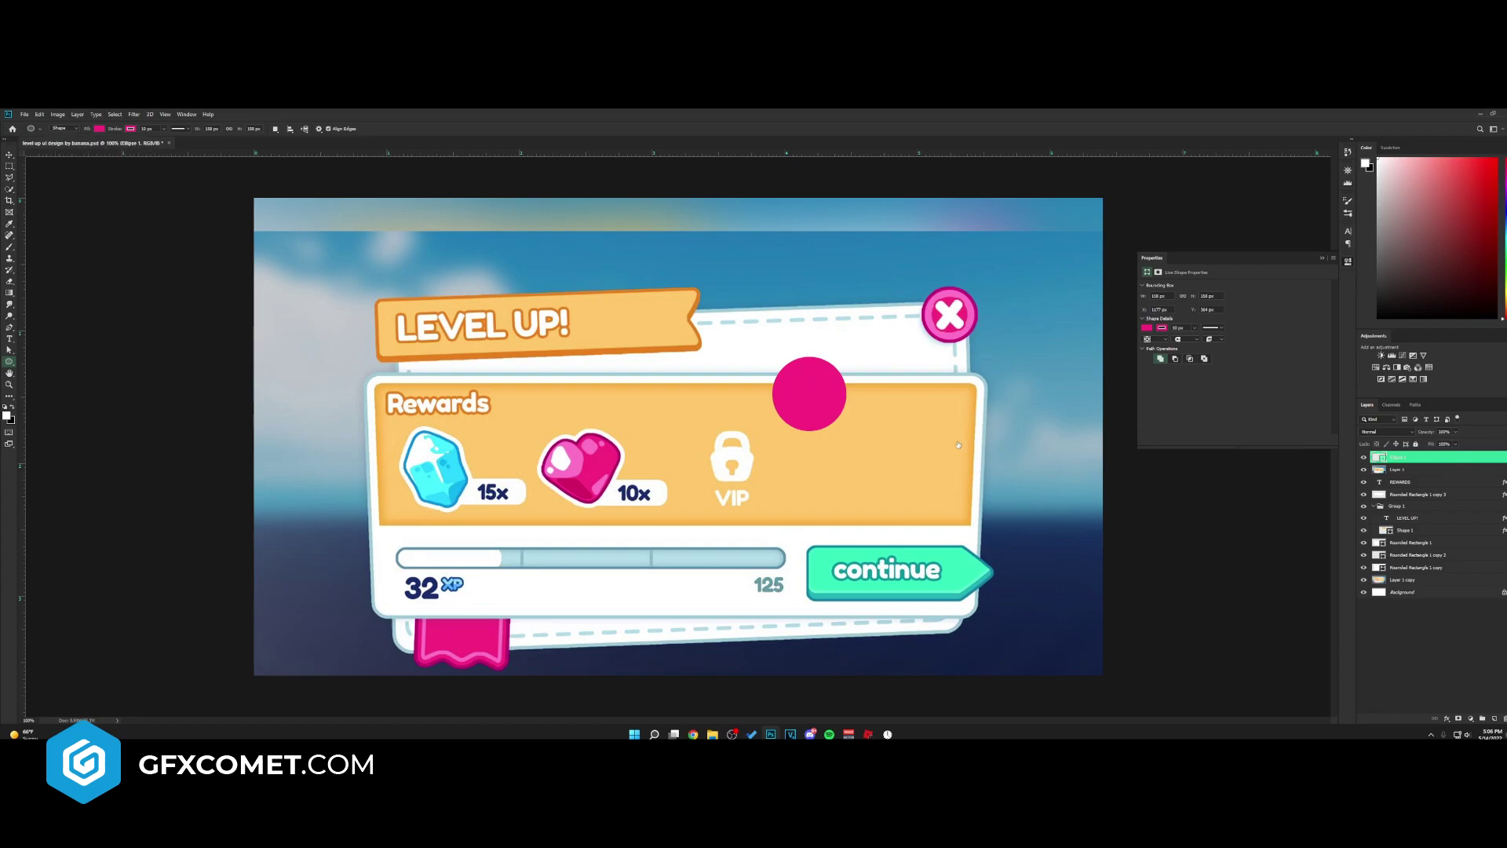
double_click(1465, 457)
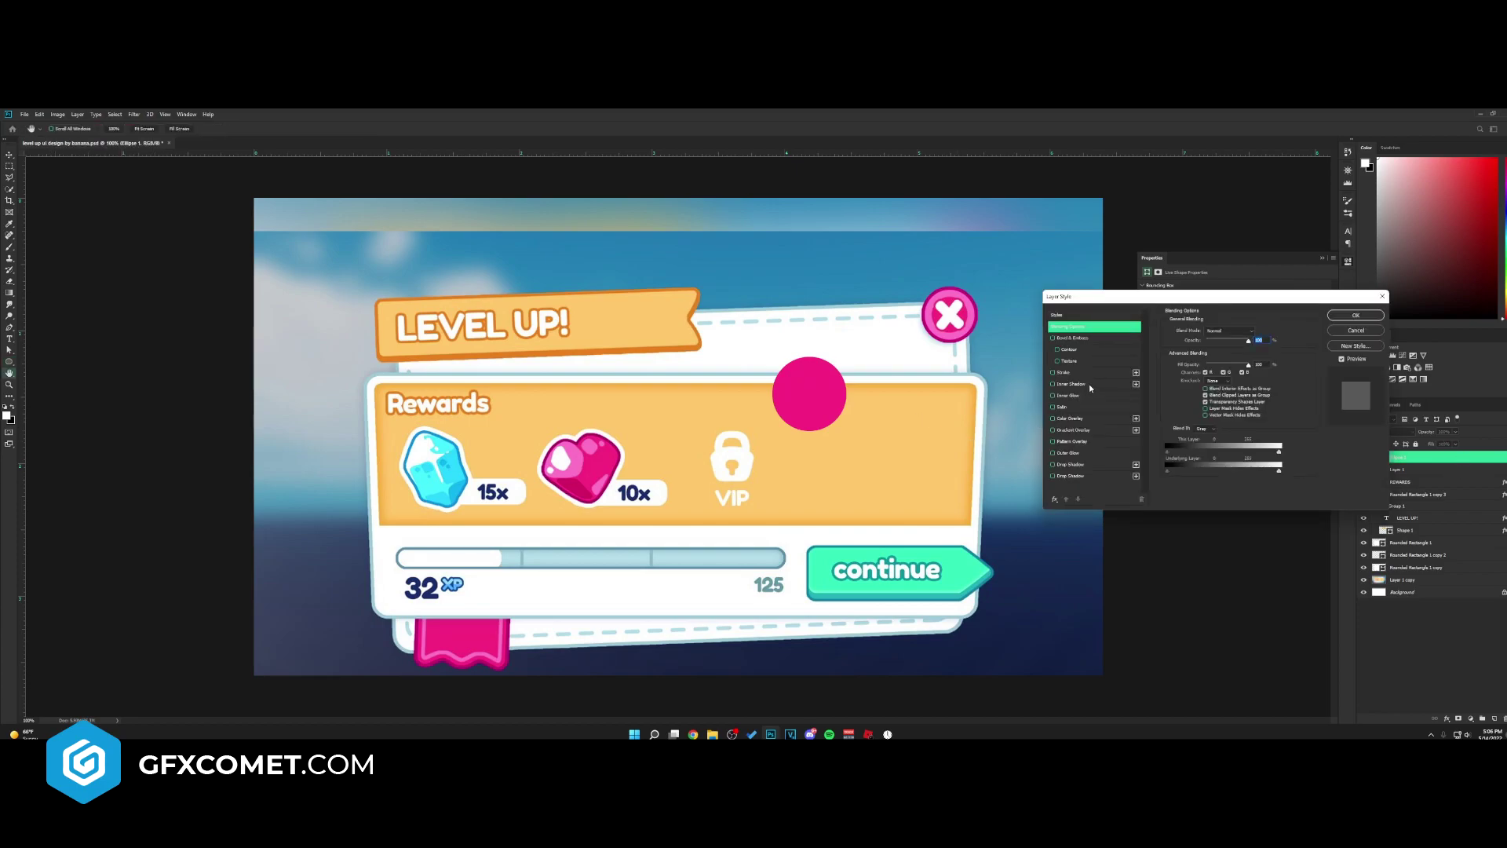
left_click(1088, 384)
left_click_drag(1210, 381, 1247, 382)
left_click(1257, 331)
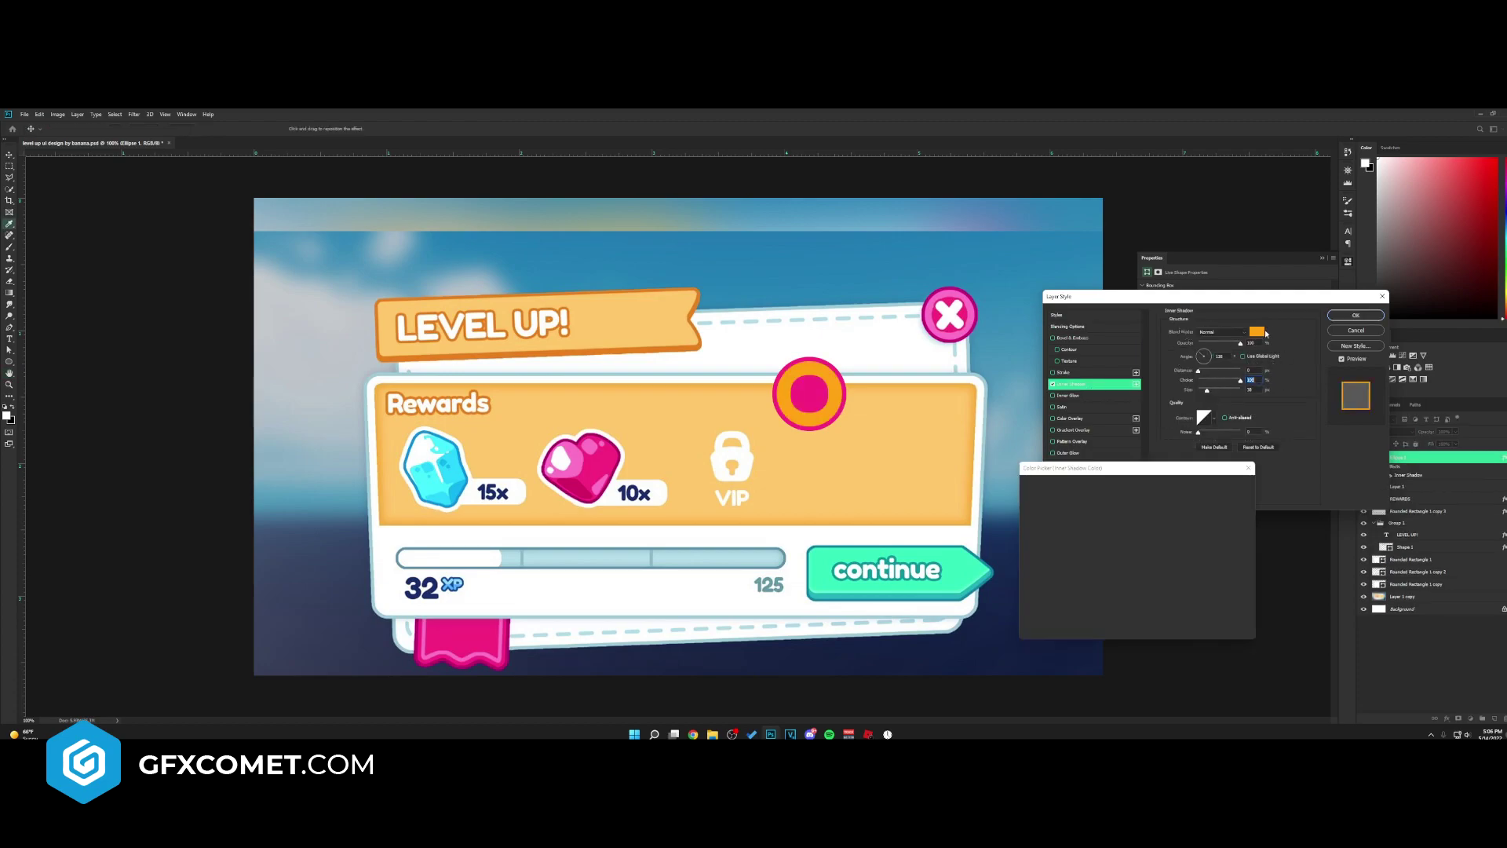
left_click(952, 290)
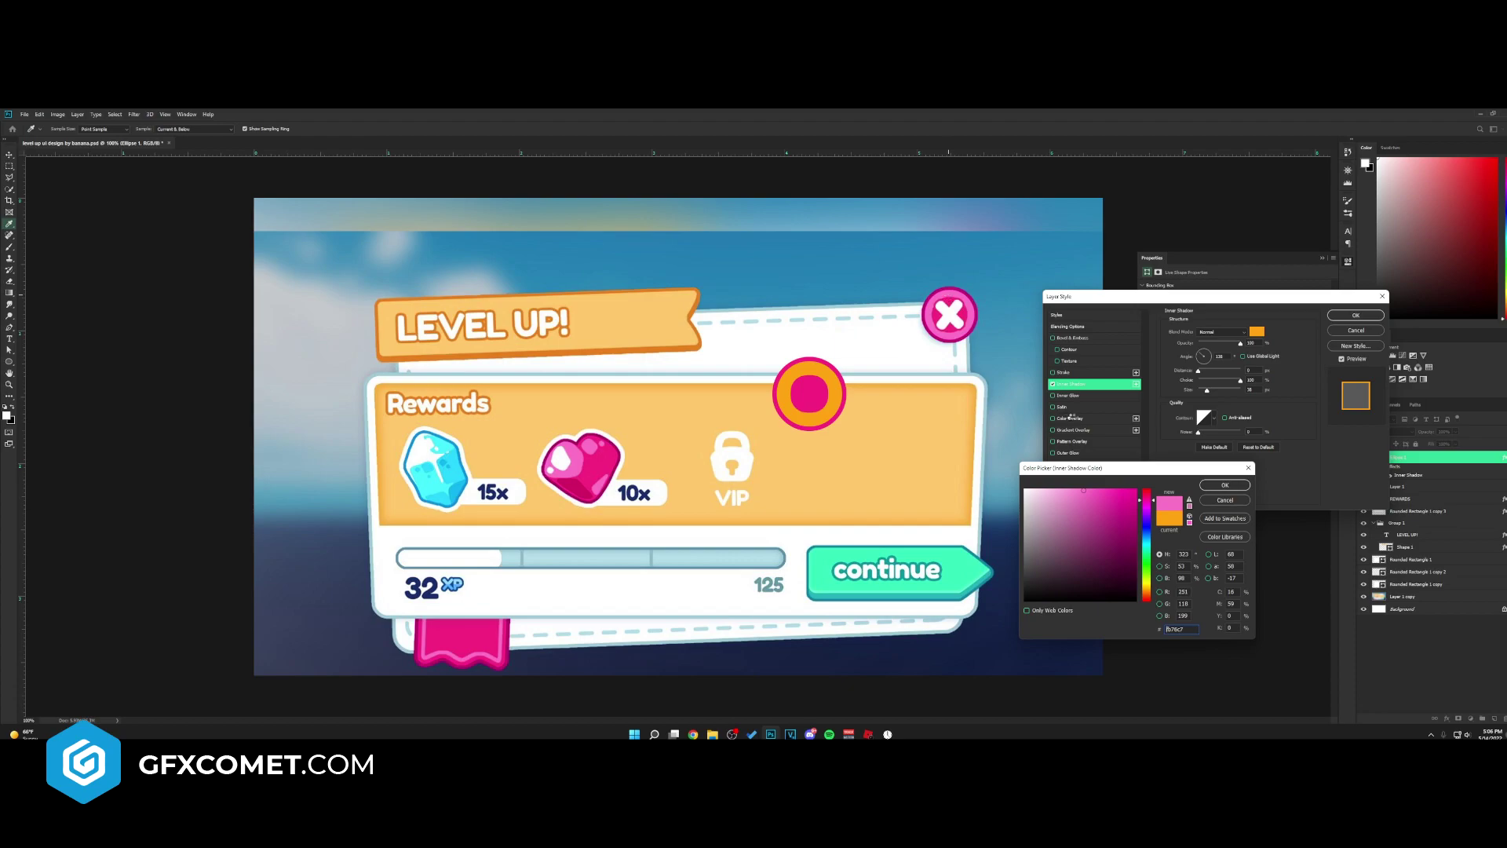
left_click(1223, 486)
left_click_drag(1207, 390, 1207, 393)
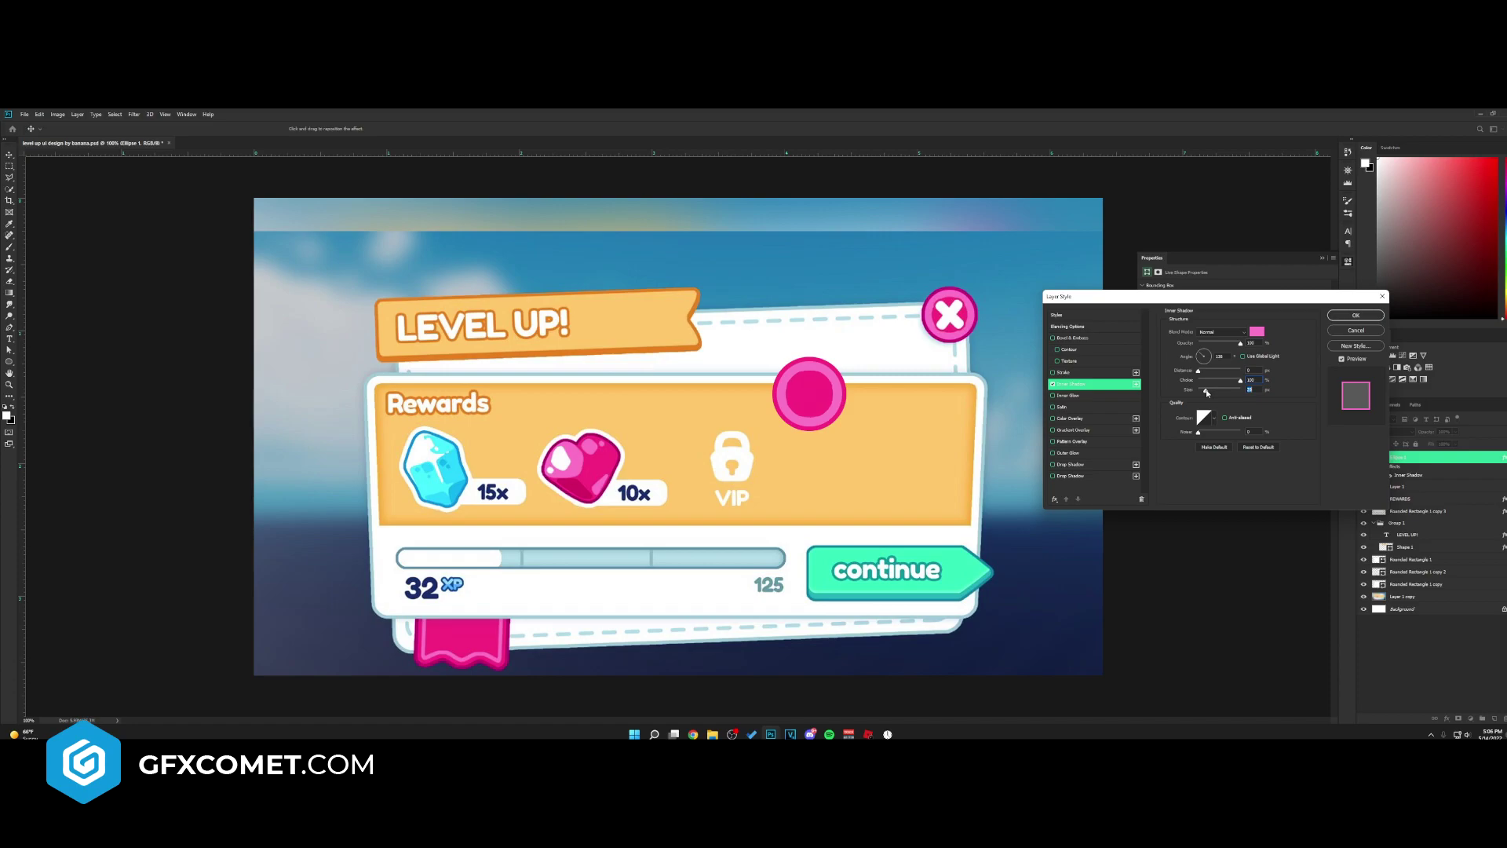
left_click(1354, 315)
key("Return")
- Add a white "X" text in the middle of the pink circle
key("t")
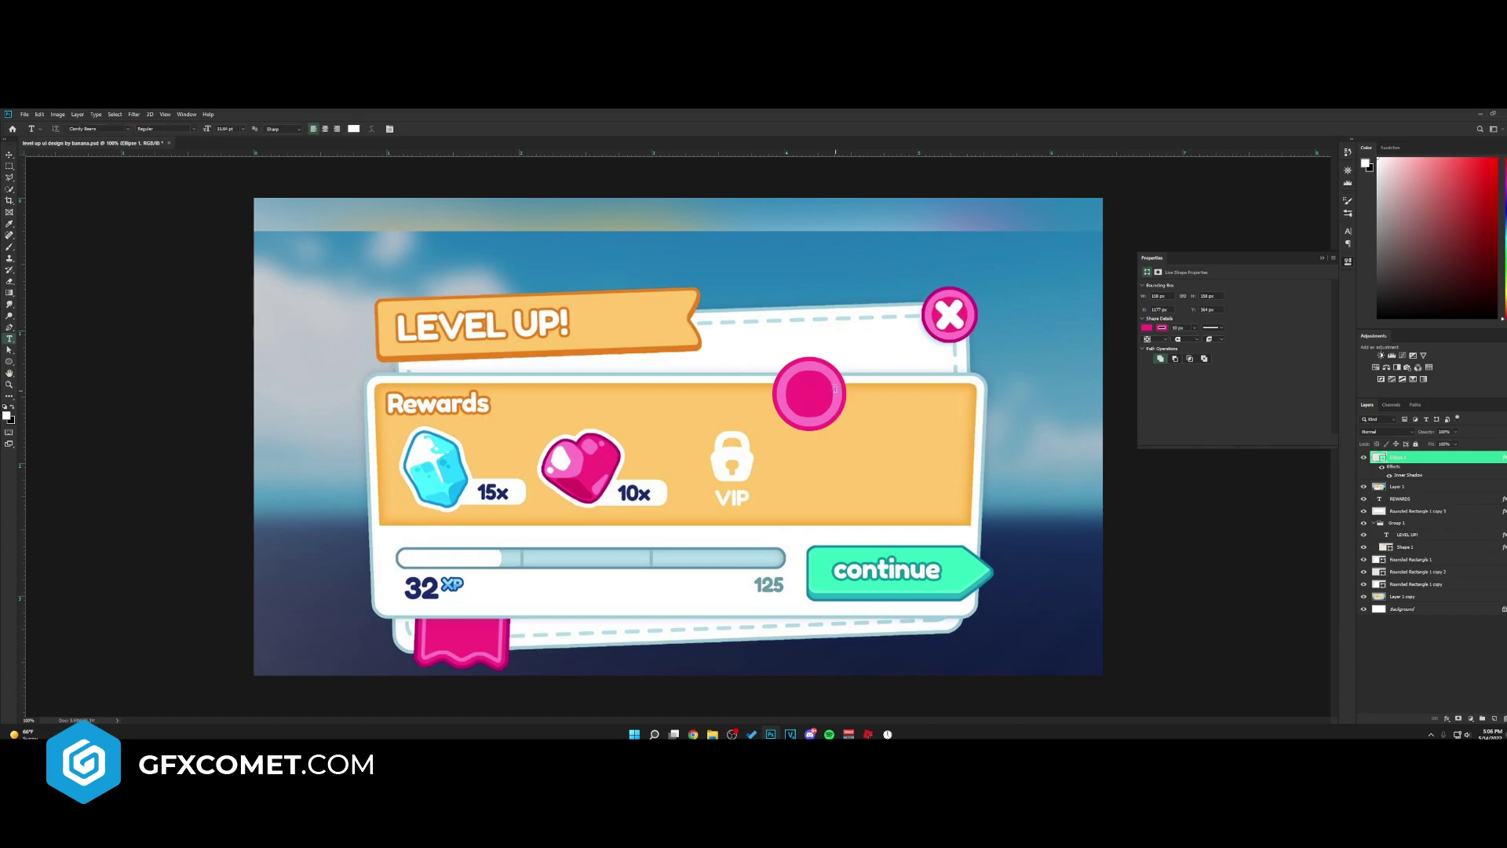
left_click(802, 398)
type("x")
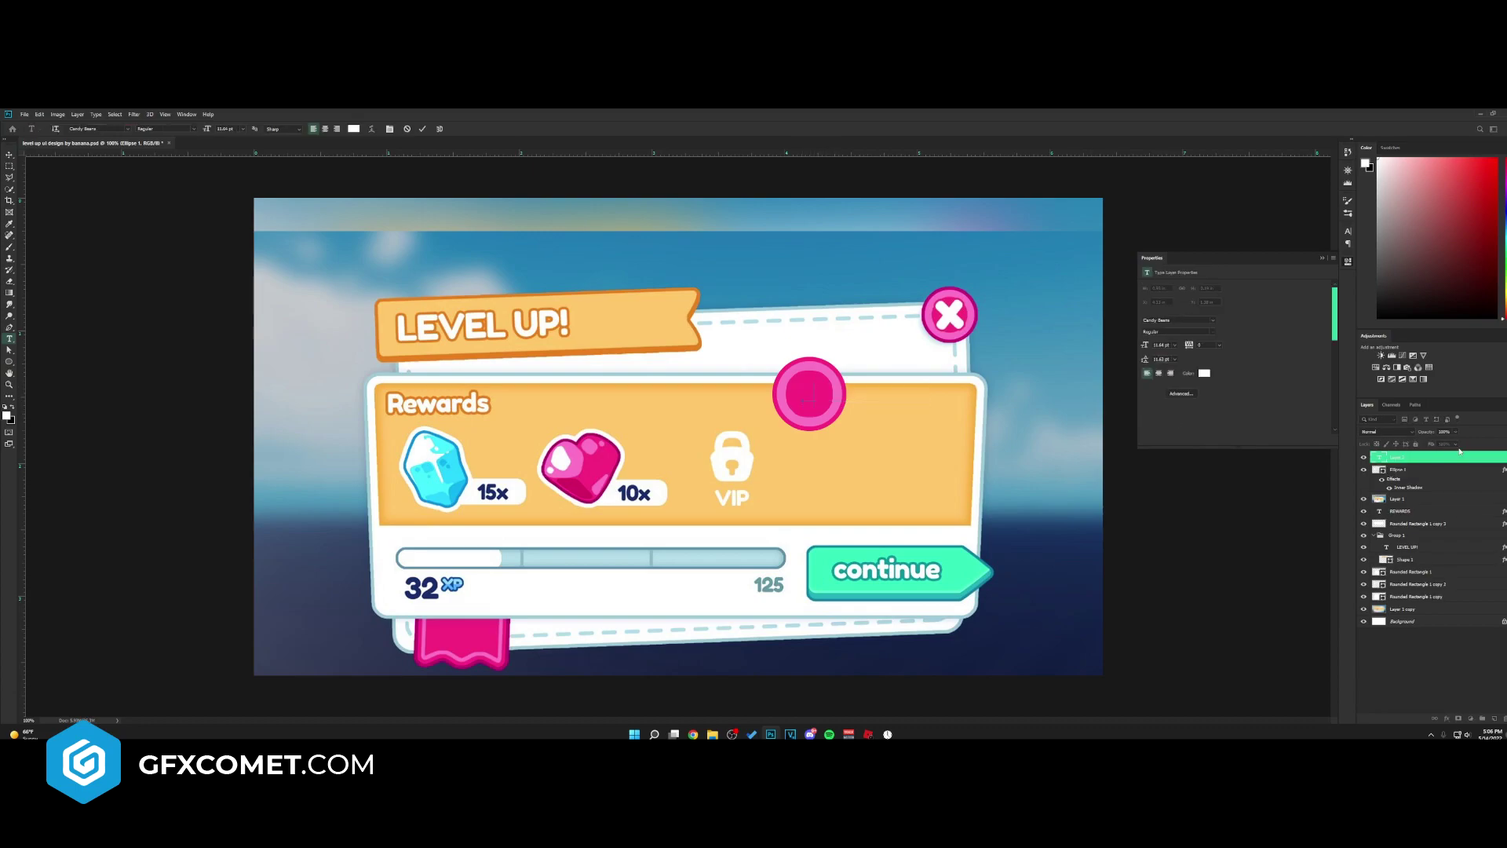
key("ctrl+Return")
key("v")
- Give the X an outside Stroke in the circle's bright pink and scale the X up to fill the circle's center
double_click(1422, 453)
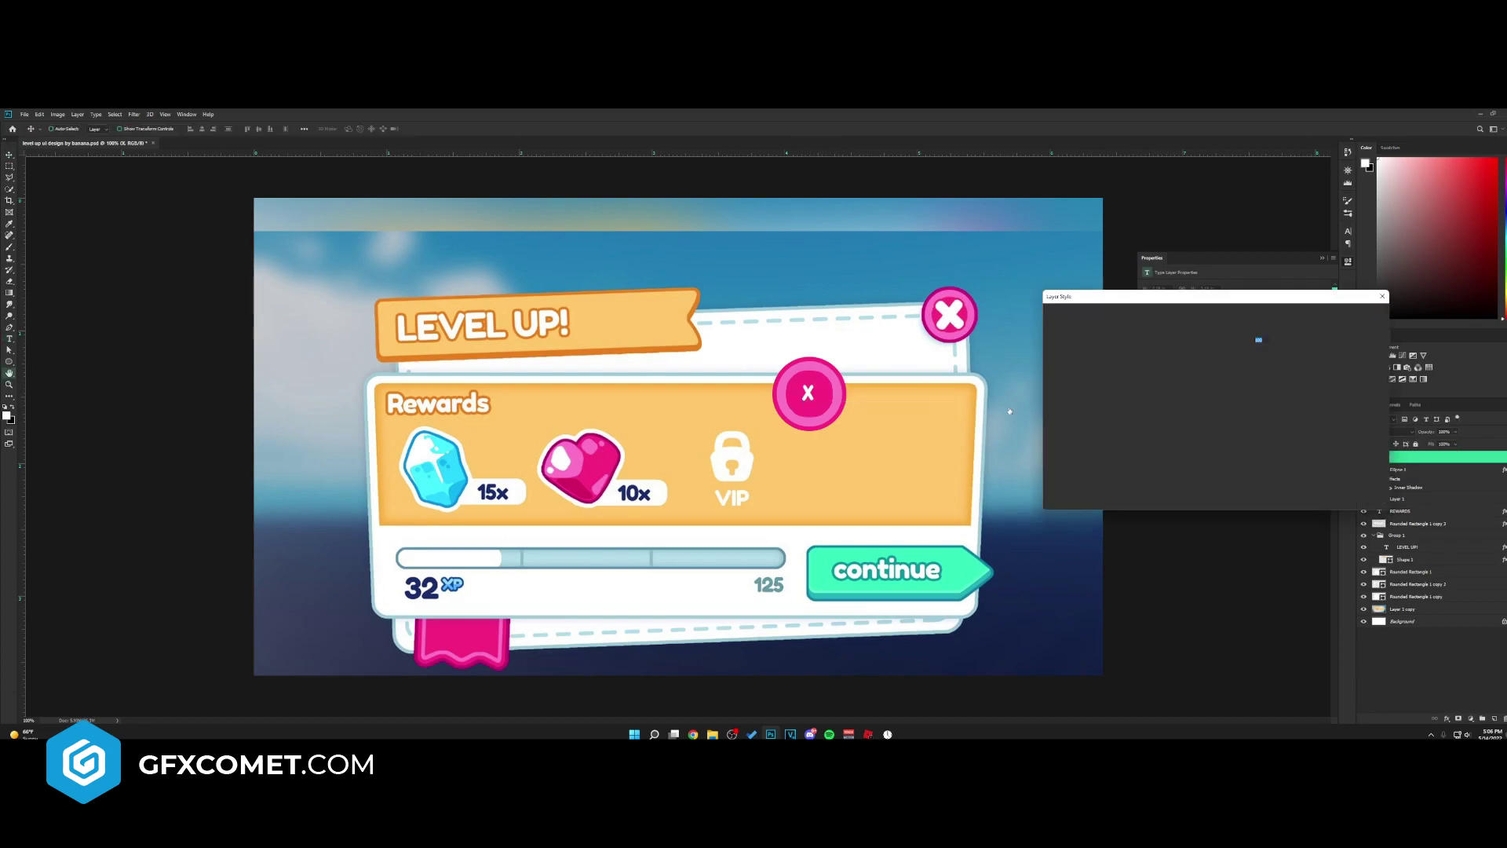
left_click(1064, 372)
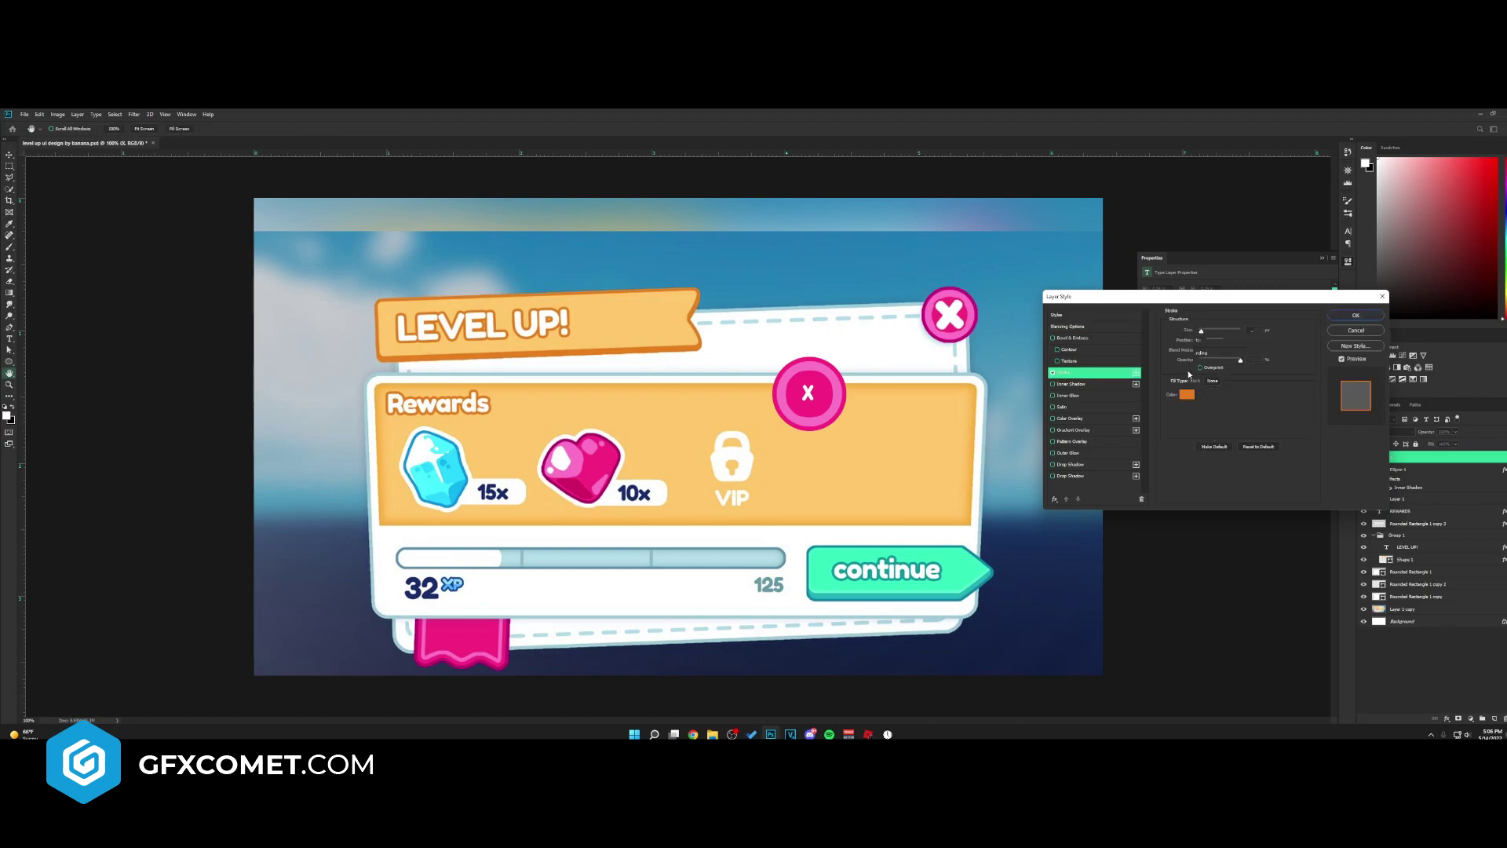
left_click(1187, 393)
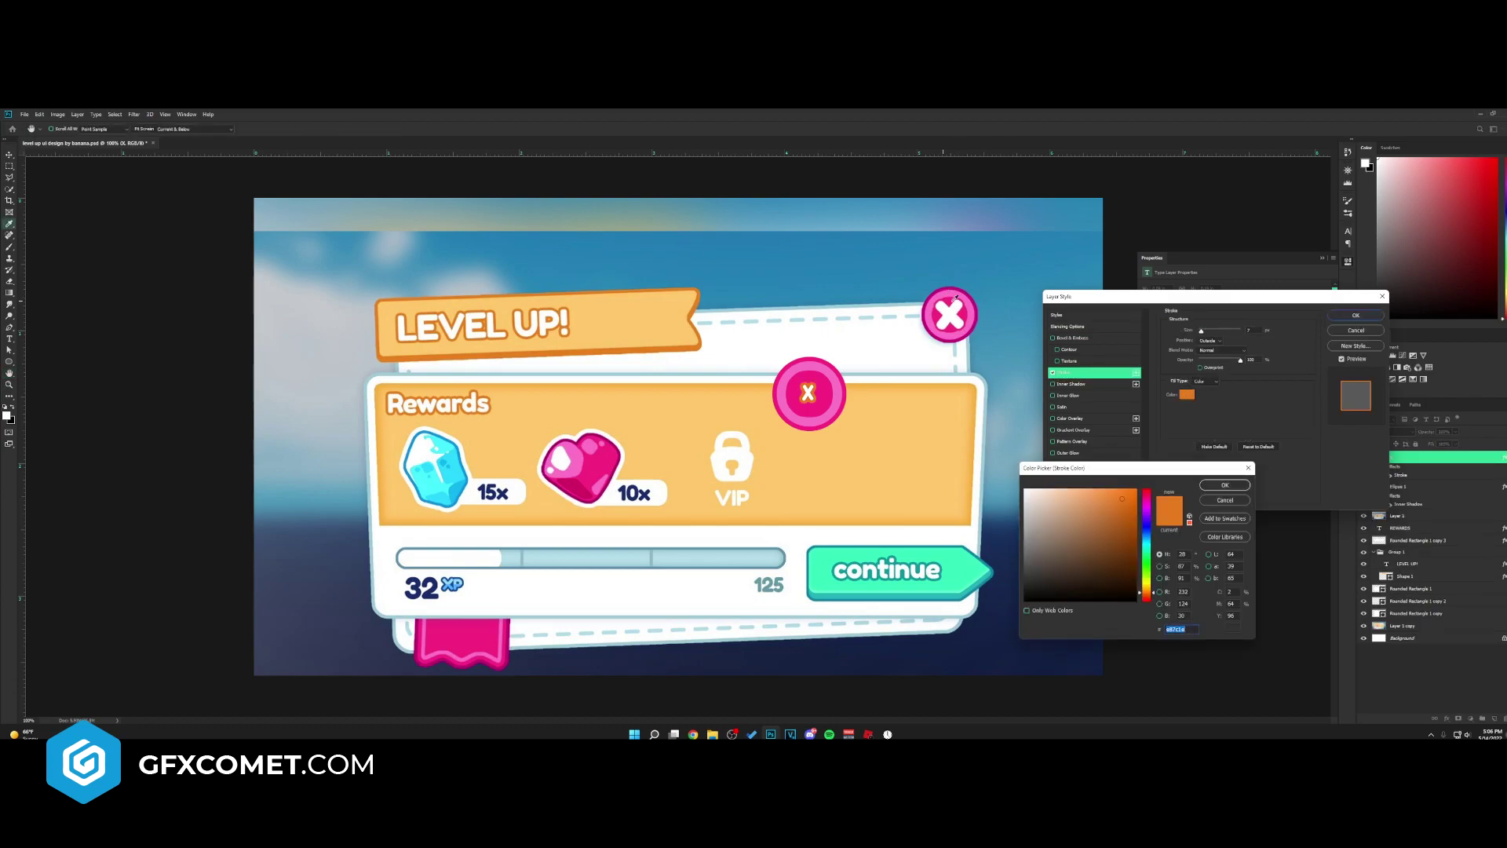
left_click(829, 390)
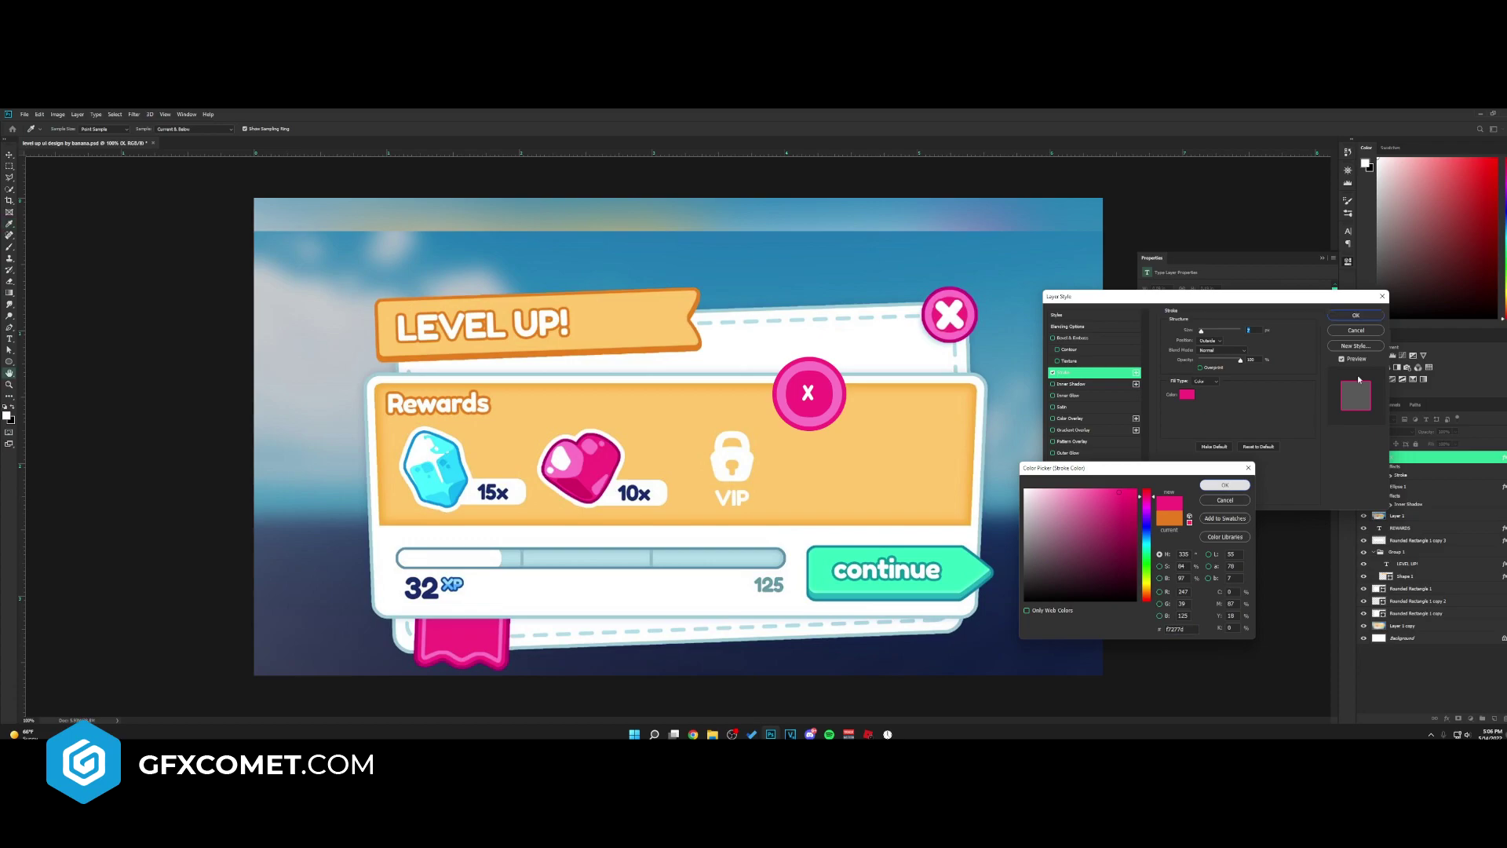
key("Return")
key("Return")
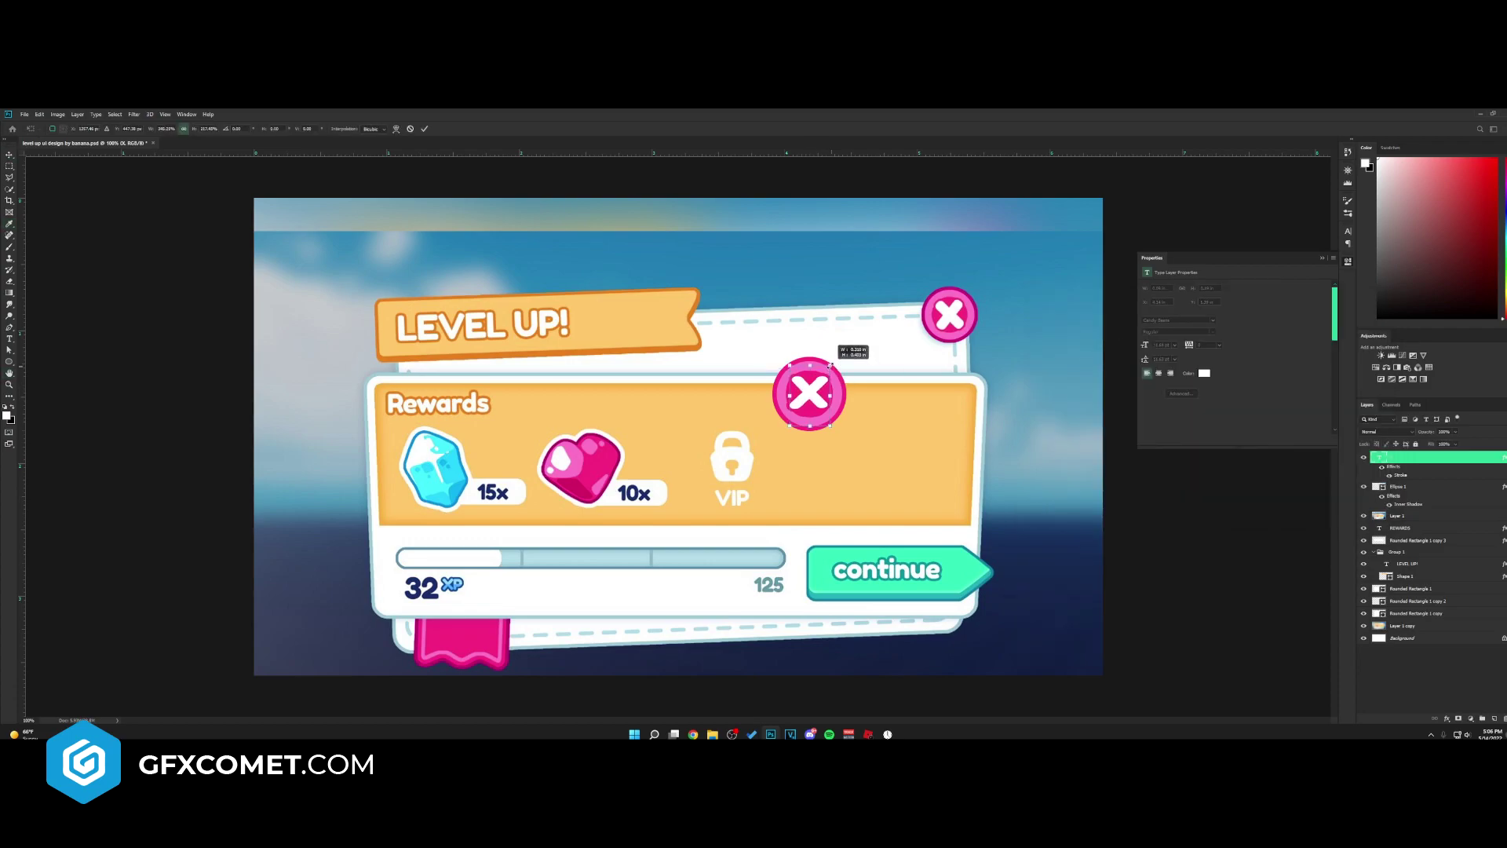
- Group the X with its circle, place this close button on the back card's upper-right corner and save the document
key("ctrl+g")
left_click_drag(863, 395, 995, 330)
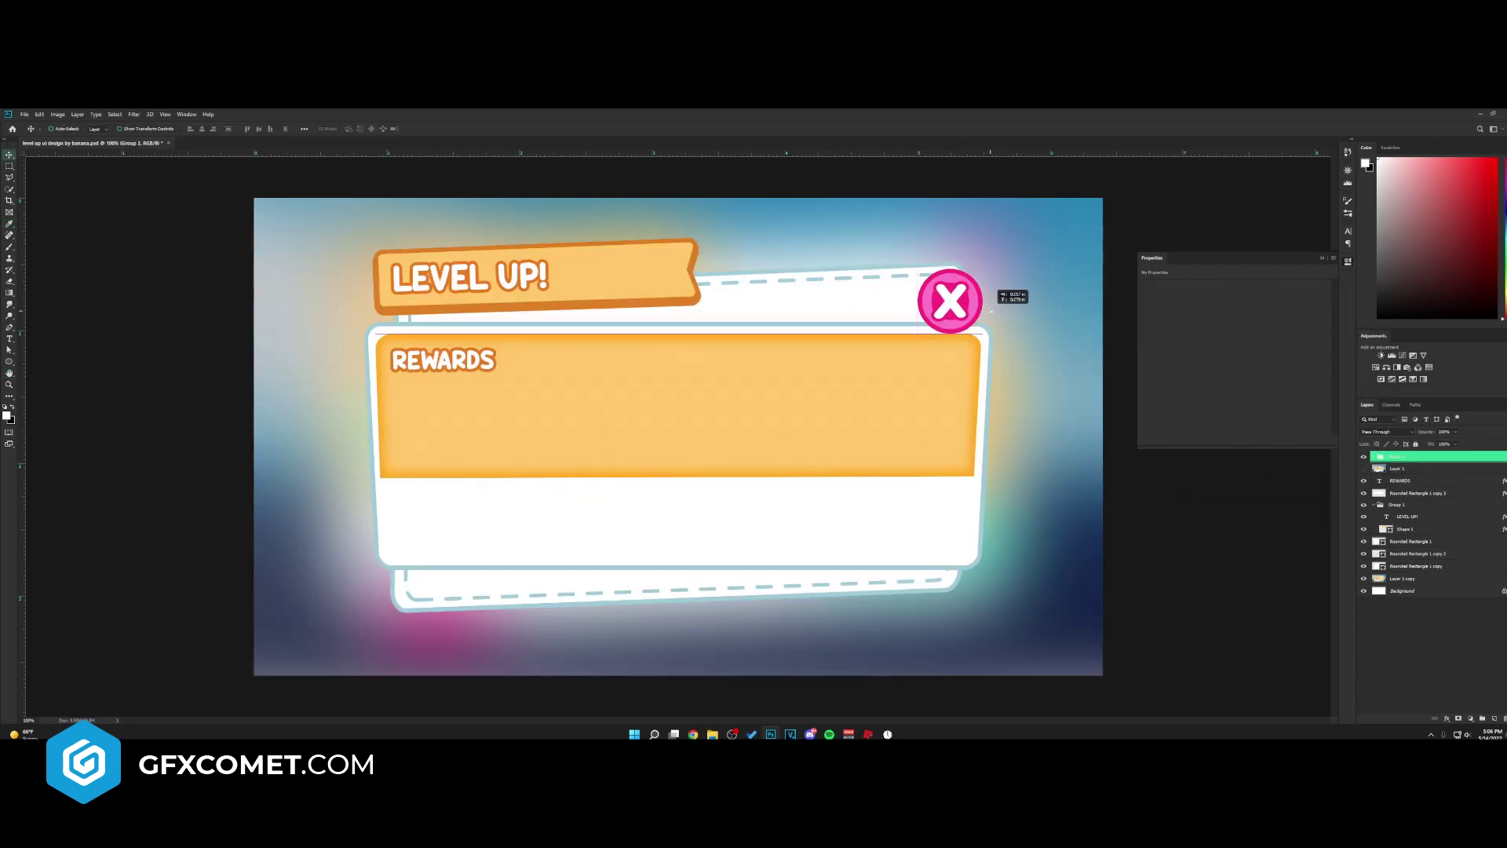
left_click_drag(994, 313, 1002, 267)
key("ctrl+s")
- Move the reference image layer to the top of the stack and show it for a close view of its continue button
left_click_drag(1411, 468, 1418, 452)
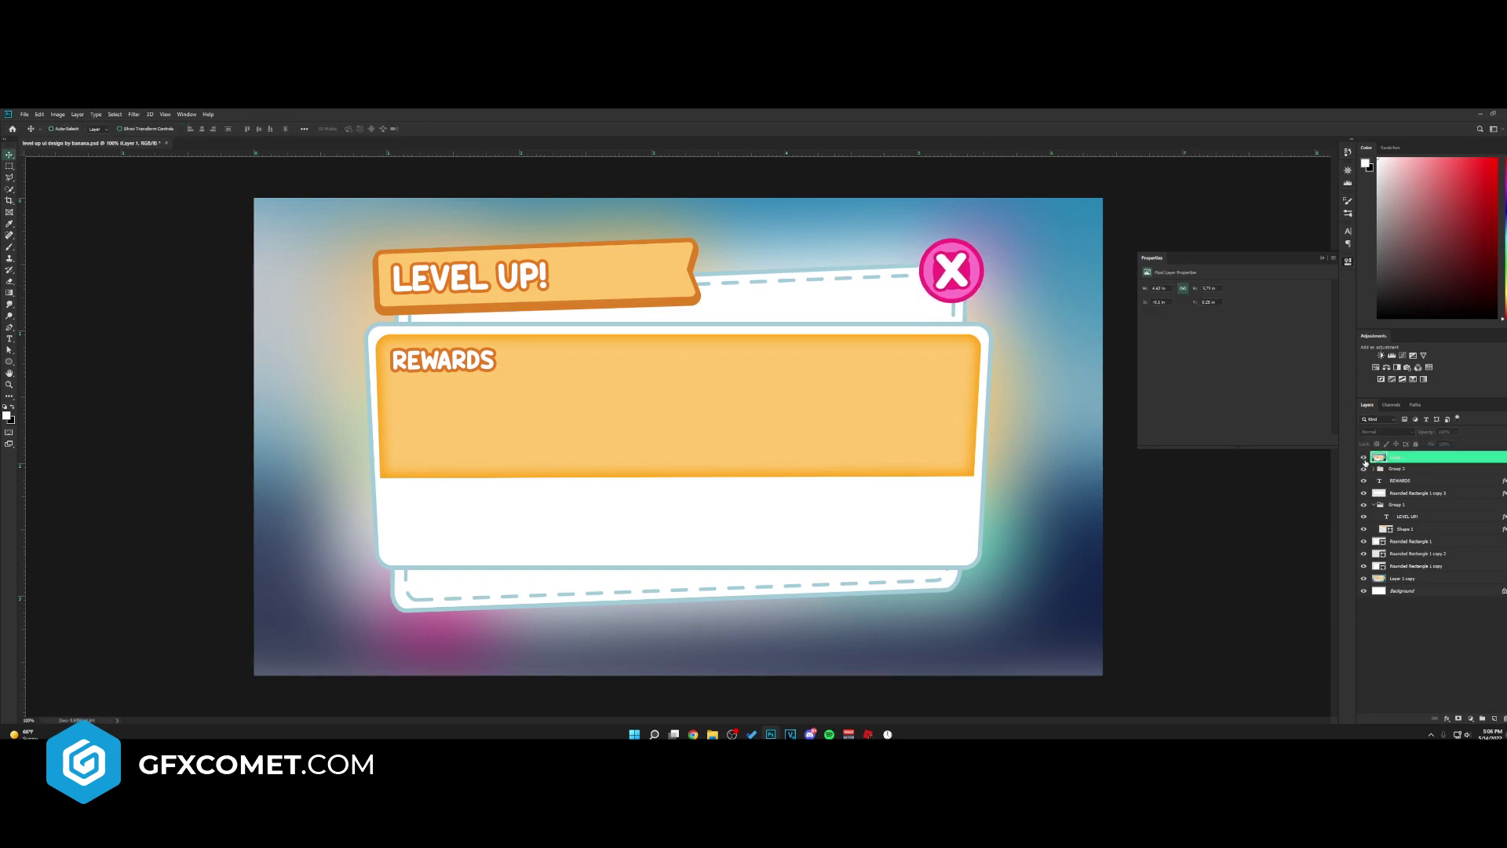
left_click(1363, 457)
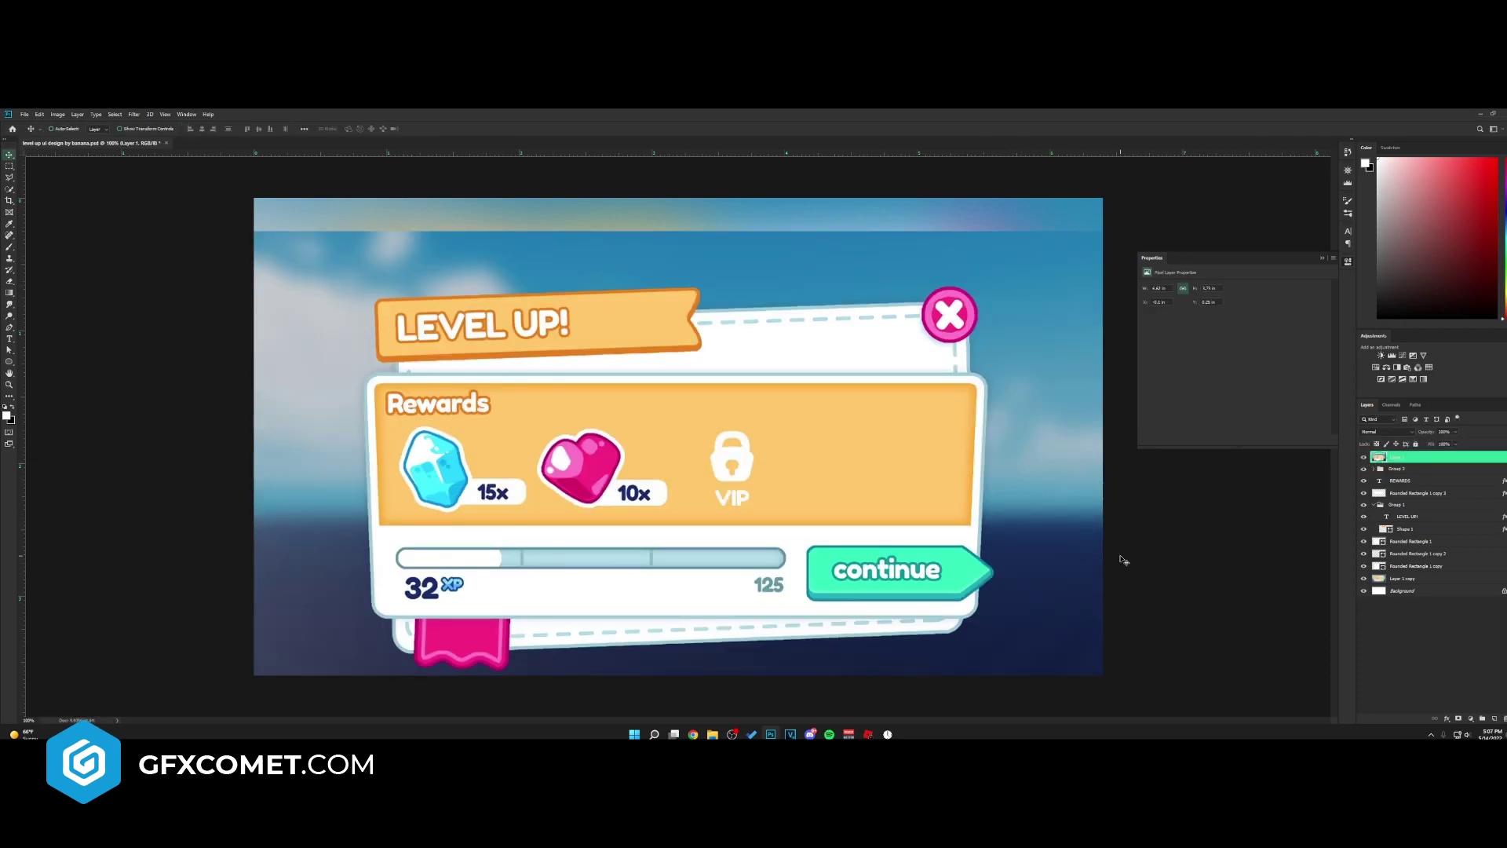
key("ctrl+plus")
left_click_drag(1073, 657, 635, 391)
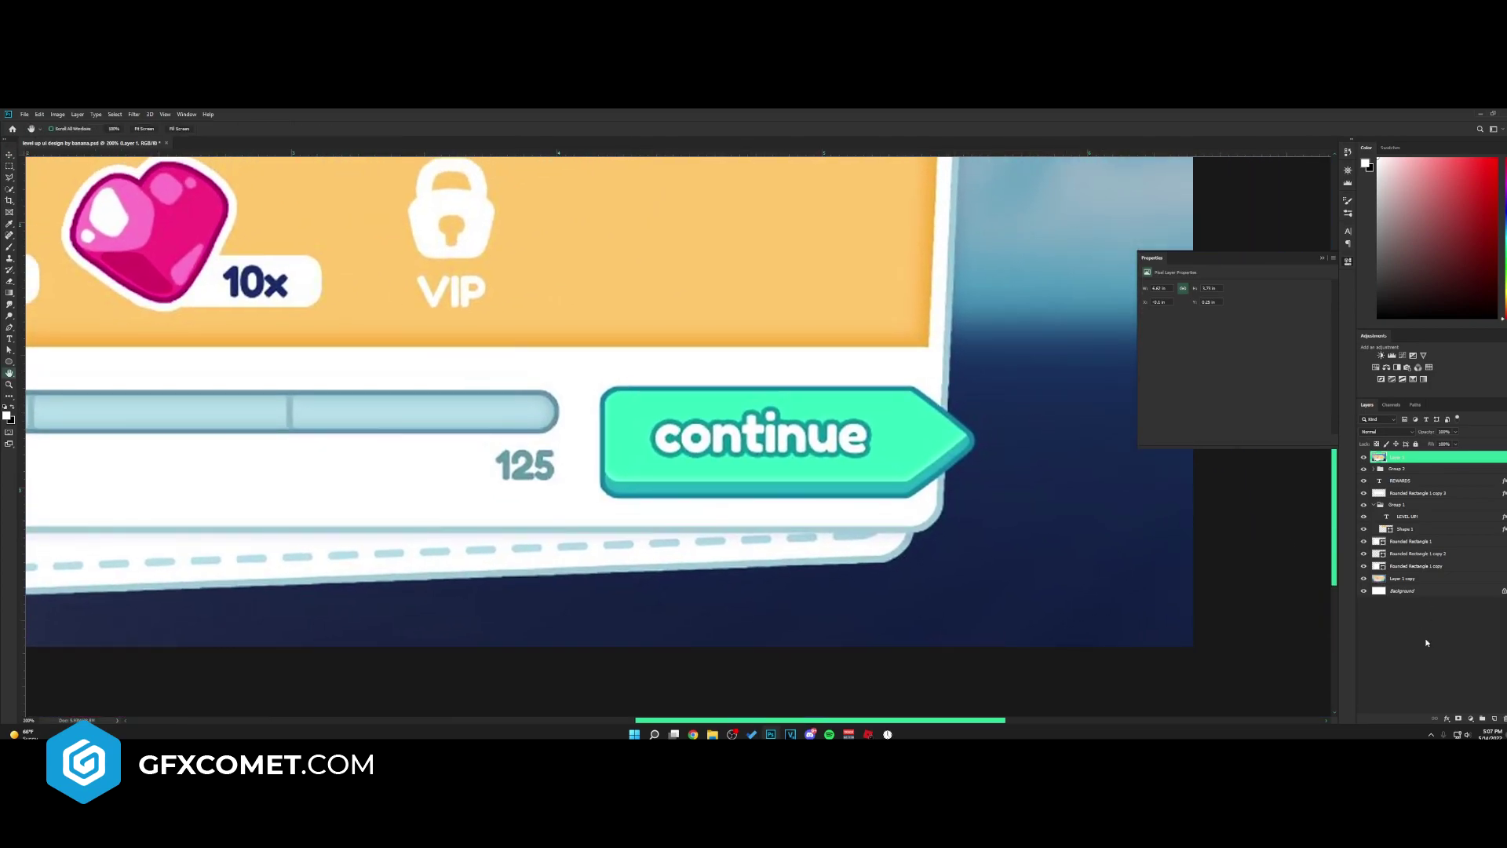